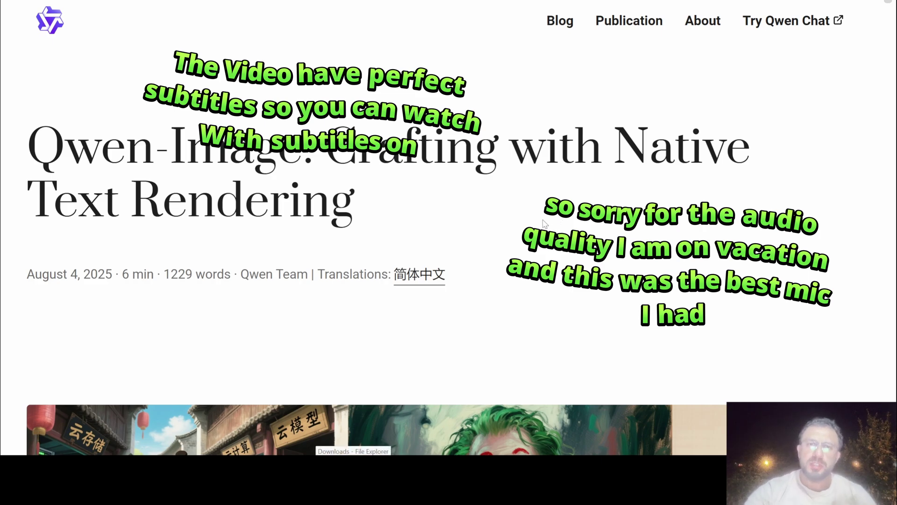
# Scroll the Qwen-Image blog post down to its showcase gallery and GitHub/Hugging Face links
pyautogui.scroll(-1, 544, 224)
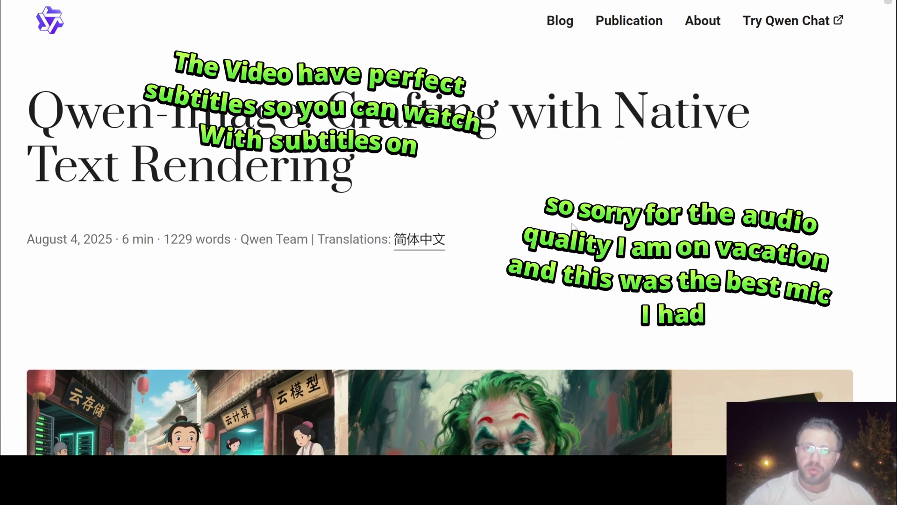
pyautogui.scroll(-1, 570, 223)
pyautogui.scroll(-2, 565, 218)
pyautogui.scroll(-3, 563, 214)
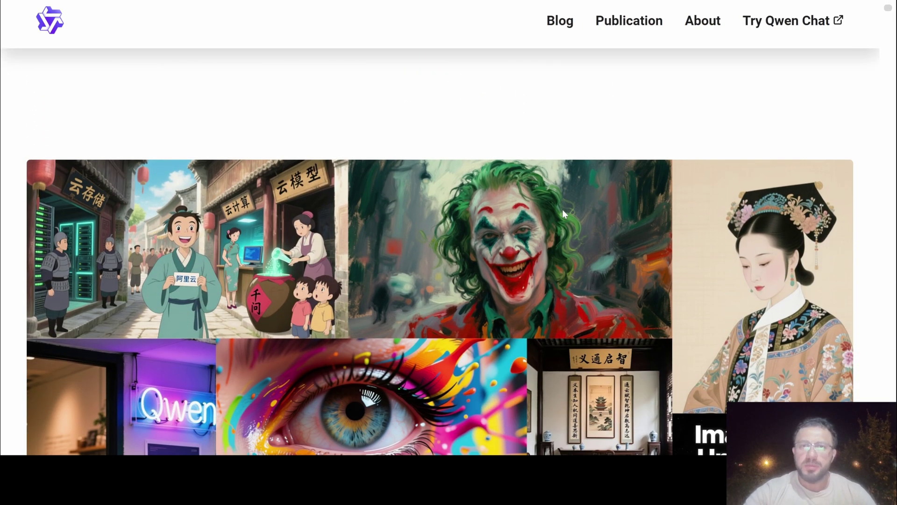
pyautogui.scroll(-1, 554, 220)
pyautogui.scroll(-1, 554, 219)
pyautogui.scroll(-1, 556, 220)
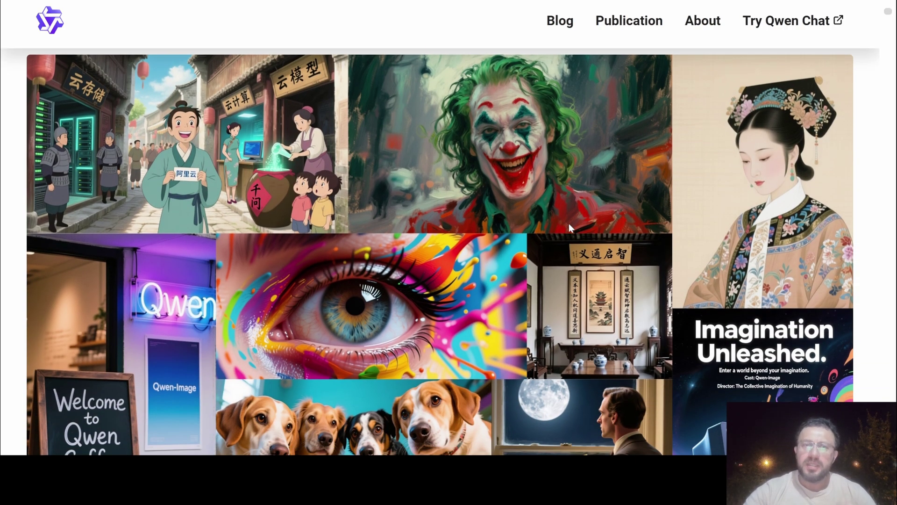
pyautogui.scroll(-2, 566, 234)
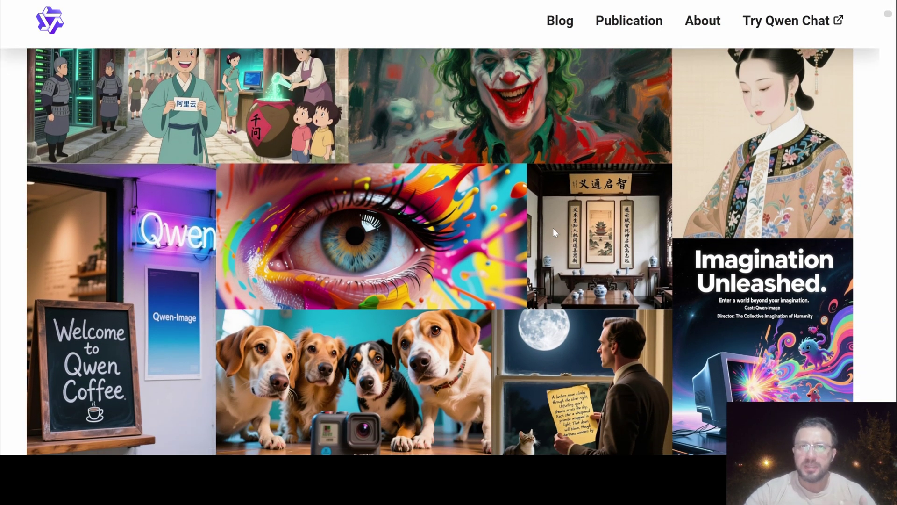
pyautogui.scroll(-1, 553, 228)
pyautogui.scroll(-1, 531, 259)
pyautogui.scroll(-1, 523, 287)
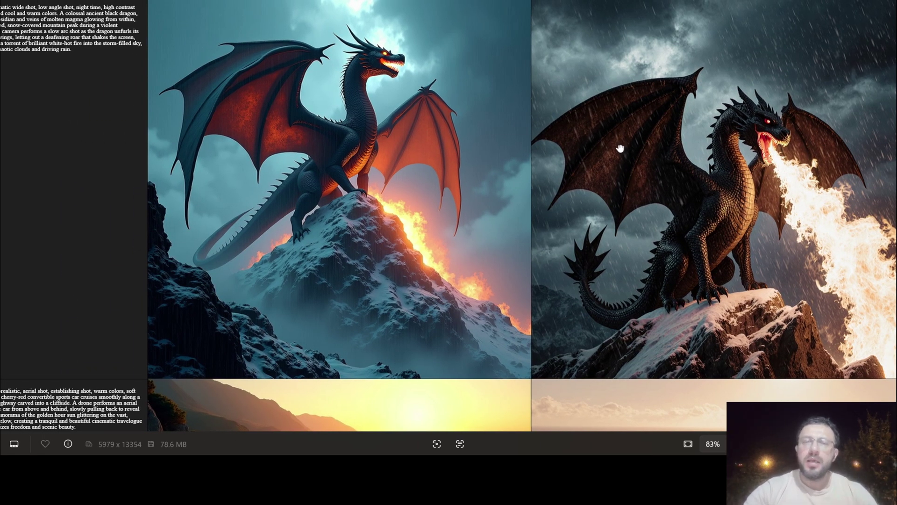
# Pan along the dragon comparison row to its last image
pyautogui.moveTo(621, 152); pyautogui.dragTo(526, 164)
pyautogui.moveTo(584, 138); pyautogui.dragTo(410, 171)
pyautogui.moveTo(717, 164)
pyautogui.mouseDown()
pyautogui.moveTo(587, 164)
pyautogui.moveTo(495, 190)
pyautogui.mouseUp()
pyautogui.moveTo(577, 153)
pyautogui.mouseDown()
pyautogui.moveTo(519, 152)
pyautogui.moveTo(406, 176)
pyautogui.mouseUp()
pyautogui.moveTo(611, 154); pyautogui.dragTo(529, 163)
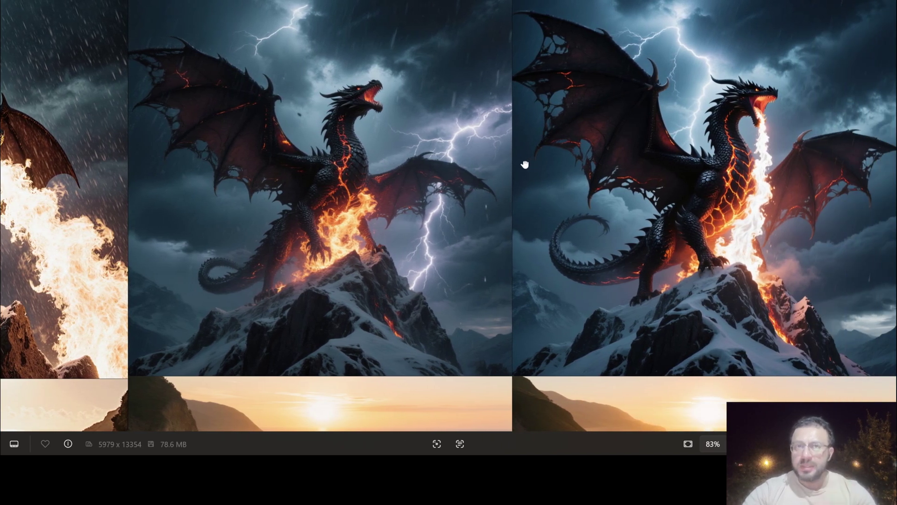
# Pan across the coastal red-car comparison row, then zoom out to the full grid
pyautogui.moveTo(528, 238)
pyautogui.mouseDown()
pyautogui.moveTo(536, 136)
pyautogui.moveTo(501, 44)
pyautogui.moveTo(498, 2)
pyautogui.mouseUp()
pyautogui.moveTo(742, 250)
pyautogui.mouseDown()
pyautogui.moveTo(742, 180)
pyautogui.moveTo(485, 172)
pyautogui.mouseUp()
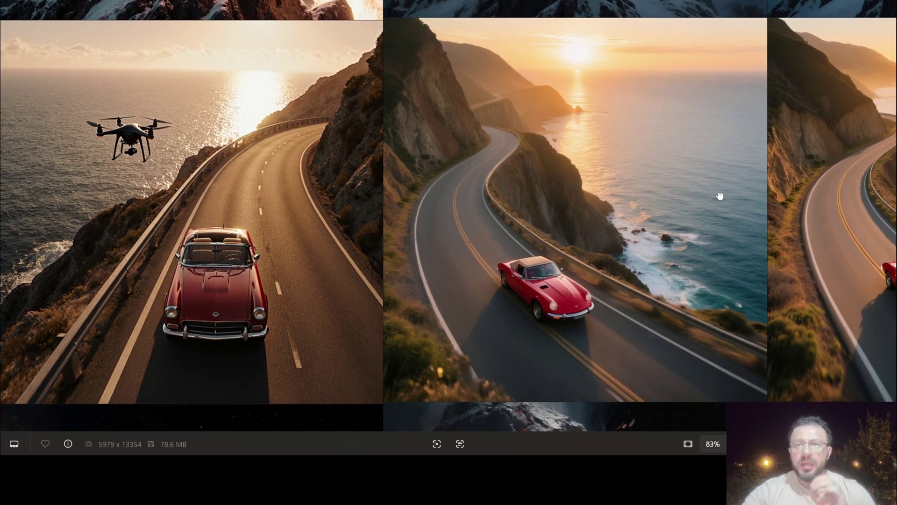
pyautogui.moveTo(719, 197); pyautogui.dragTo(465, 175)
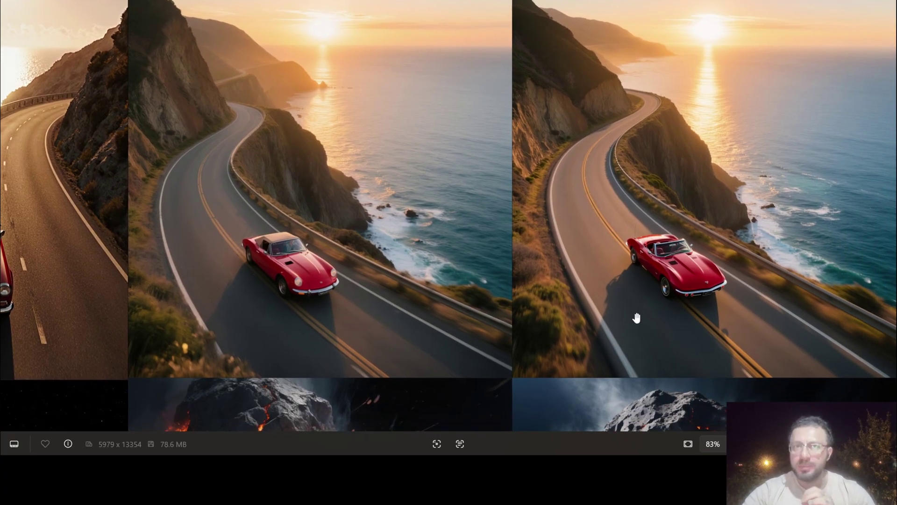
pyautogui.scroll(-10, 416, 89)
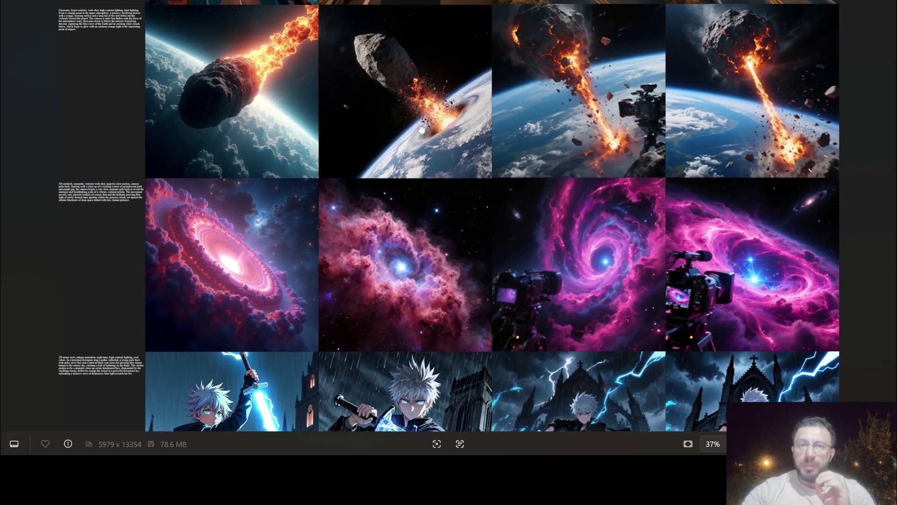
# Zoom into the grid and pan through the meteor and nebula comparison rows
pyautogui.scroll(2, 421, 130)
pyautogui.scroll(1, 450, 158)
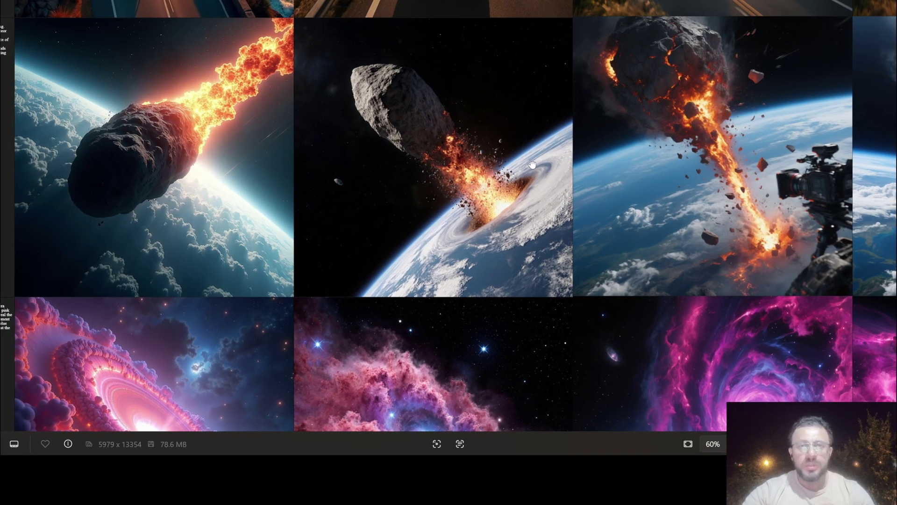
pyautogui.moveTo(531, 164); pyautogui.dragTo(358, 168)
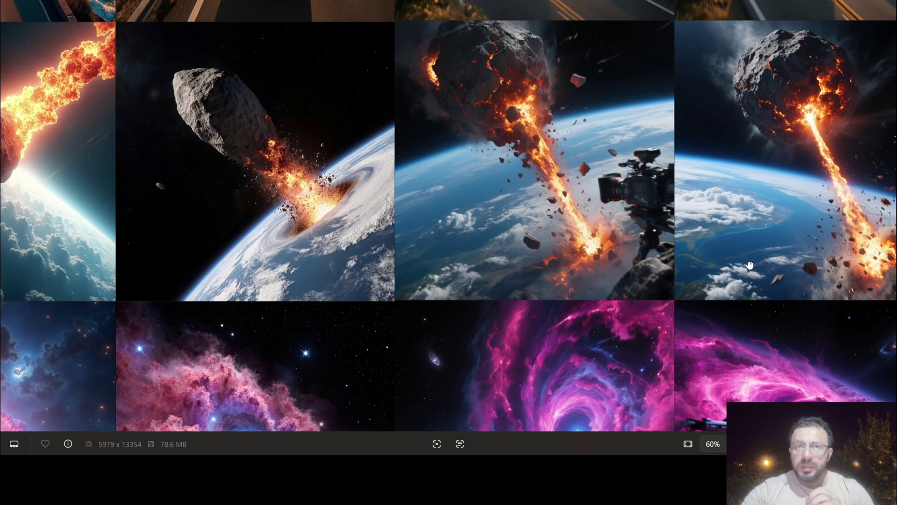
pyautogui.moveTo(746, 266); pyautogui.dragTo(594, 98)
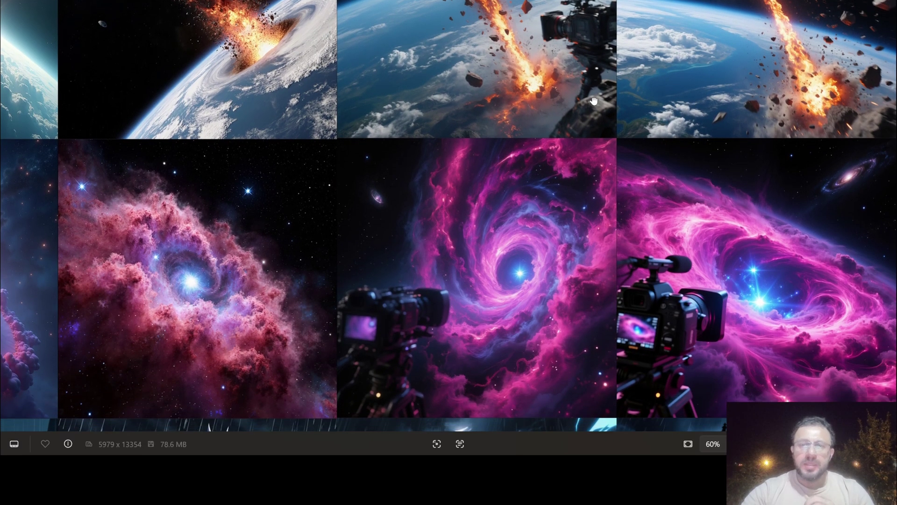
pyautogui.scroll(-1, 585, 136)
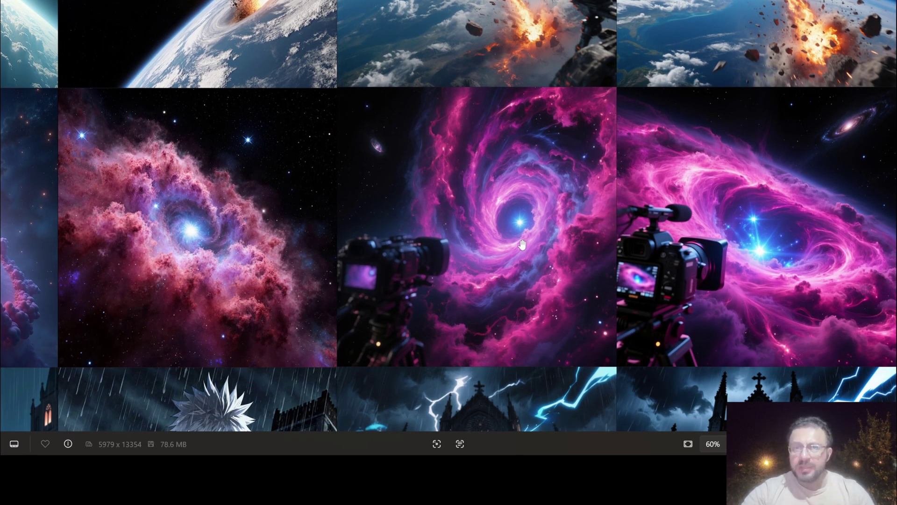
pyautogui.hscroll(-3, 522, 244)
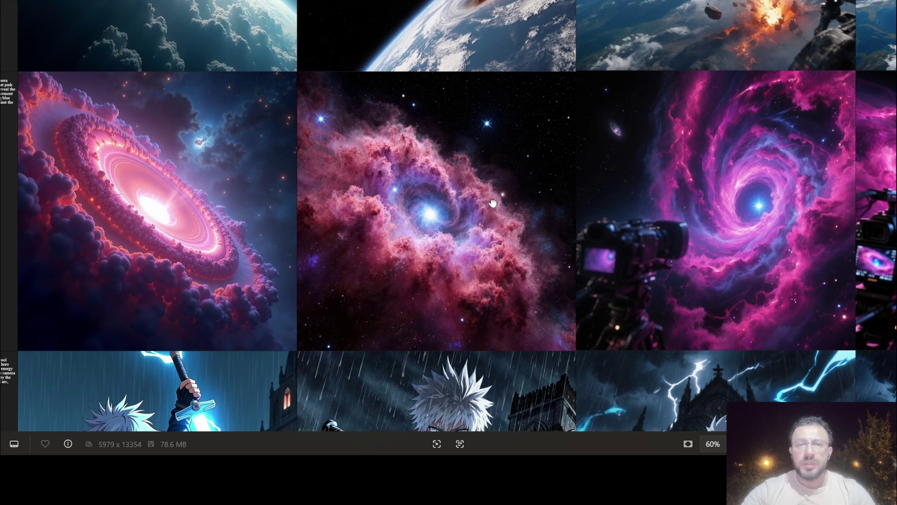
pyautogui.hscroll(-2, 467, 201)
pyautogui.scroll(-6, 596, 195)
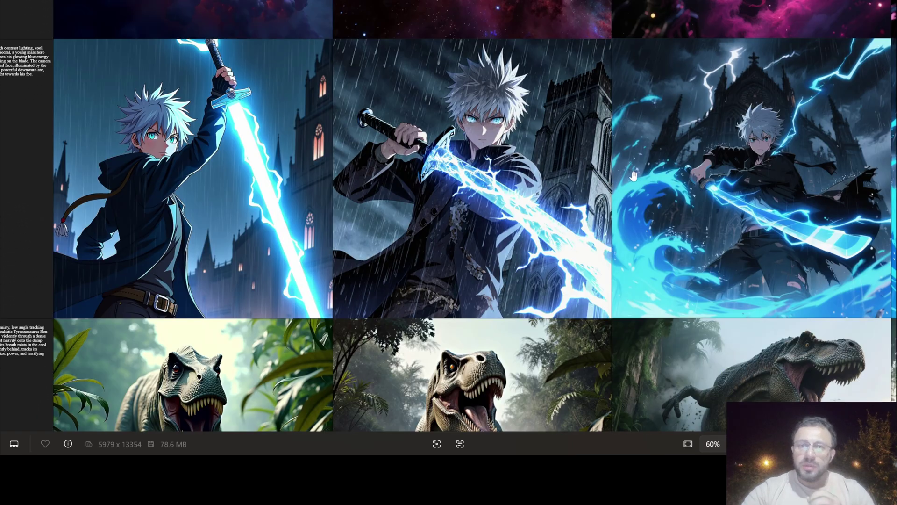
# Pan across the lightning-sword anime row, then zoom to 161% on the T-Rex close-ups
pyautogui.moveTo(635, 175); pyautogui.dragTo(383, 166)
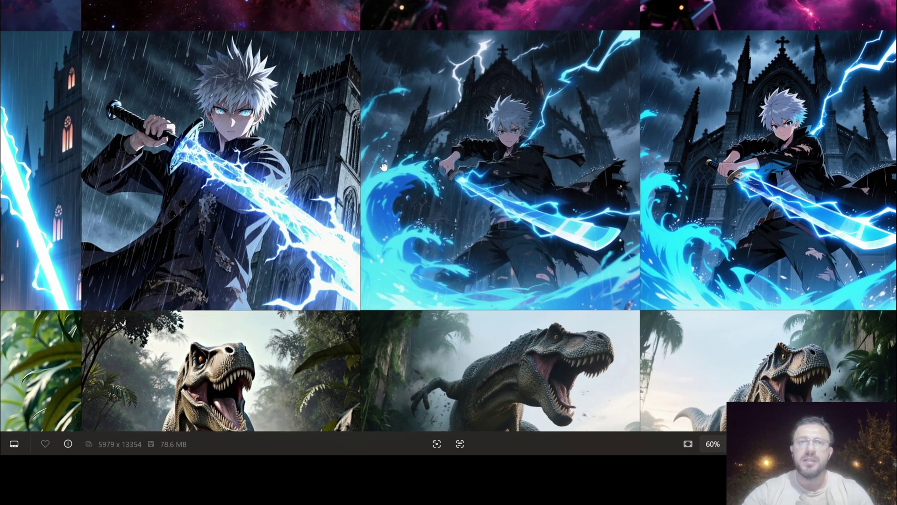
pyautogui.scroll(-5, 493, 148)
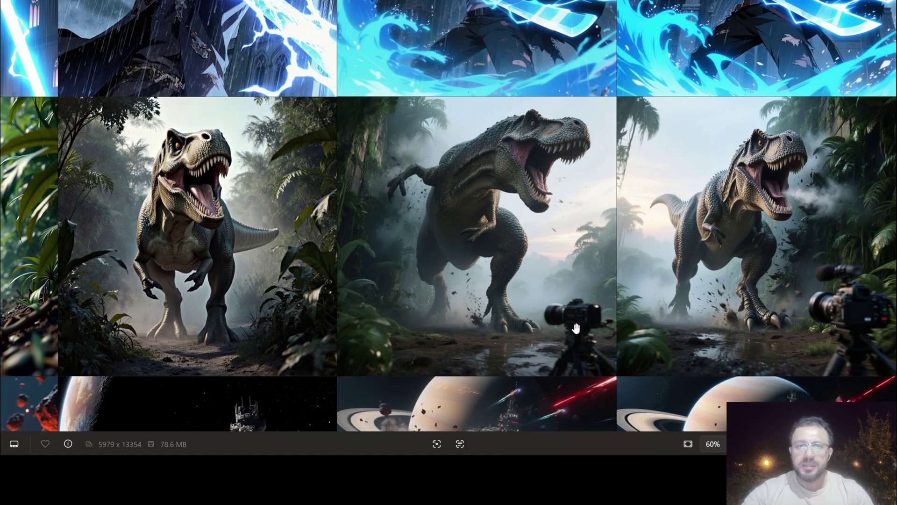
pyautogui.scroll(2, 582, 326)
pyautogui.scroll(2, 603, 308)
pyautogui.scroll(2, 626, 289)
pyautogui.scroll(2, 647, 273)
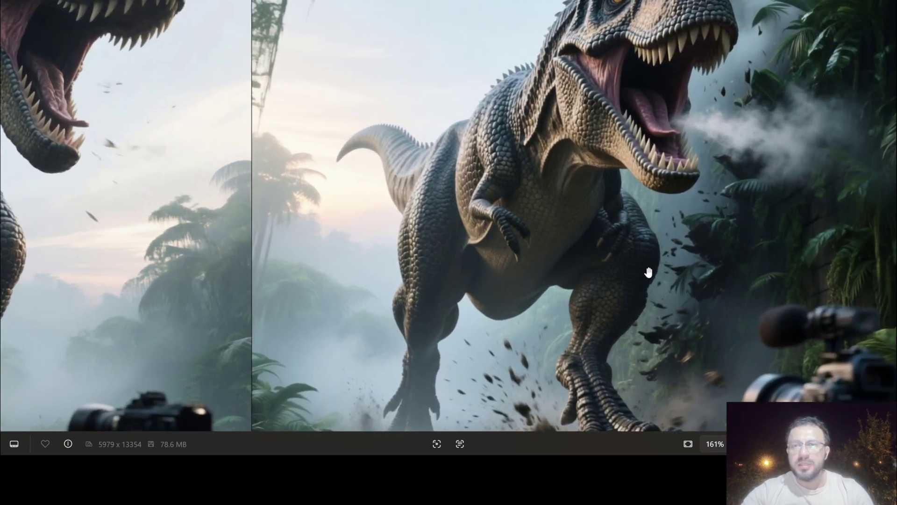
pyautogui.moveTo(650, 269); pyautogui.dragTo(837, 281)
pyautogui.moveTo(512, 215); pyautogui.dragTo(706, 243)
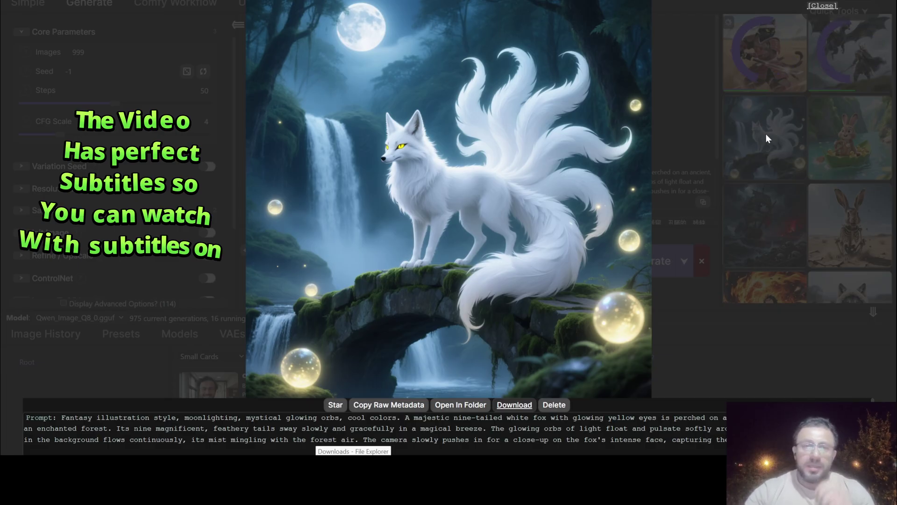
# Browse forward and back through the first generated wildcard images in the full-screen viewer
pyautogui.press('Right')
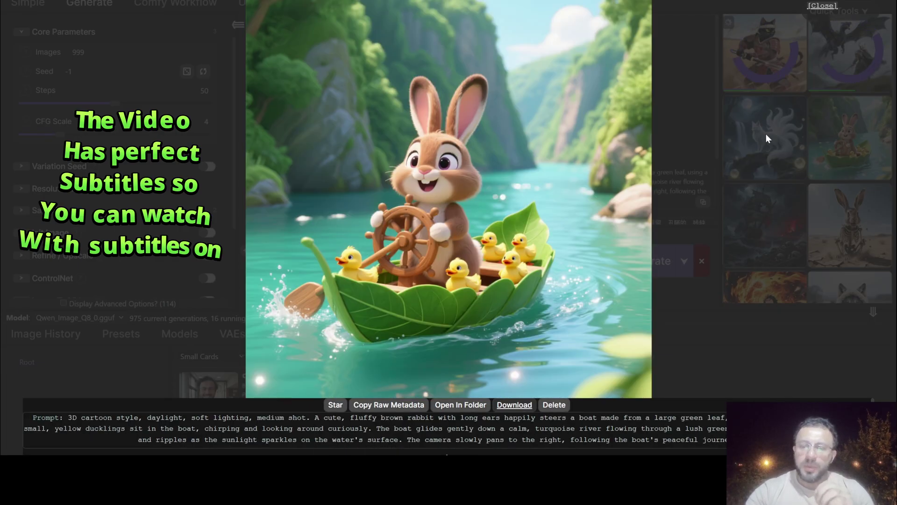
pyautogui.press('Right')
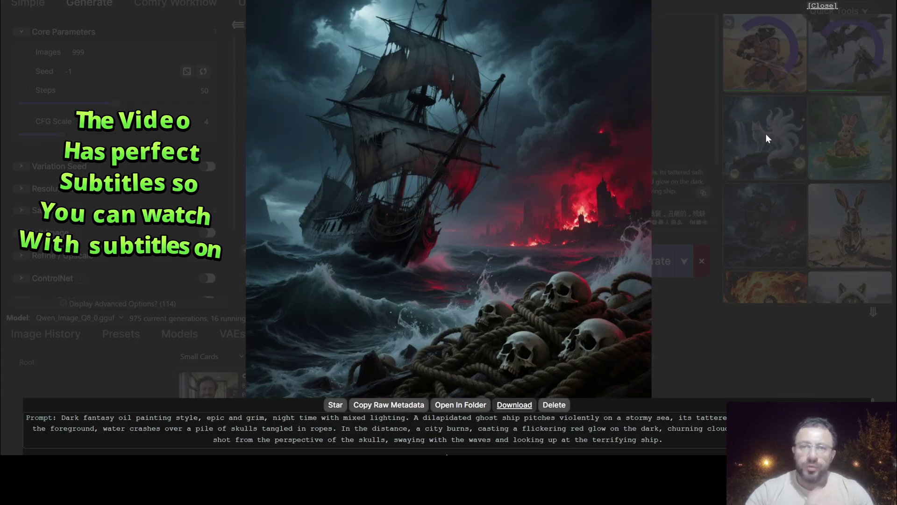
pyautogui.press('Left')
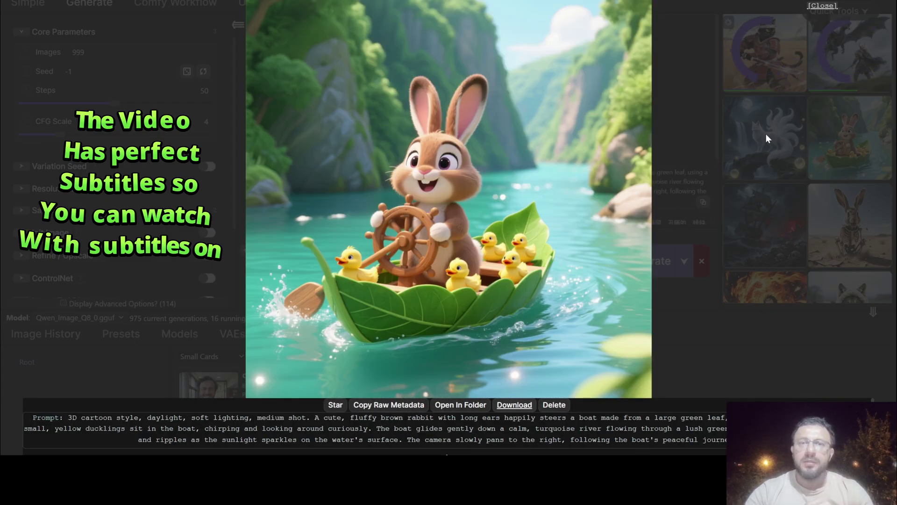
pyautogui.press('Left')
pyautogui.press('Right')
pyautogui.press('Right')
pyautogui.press('Right')
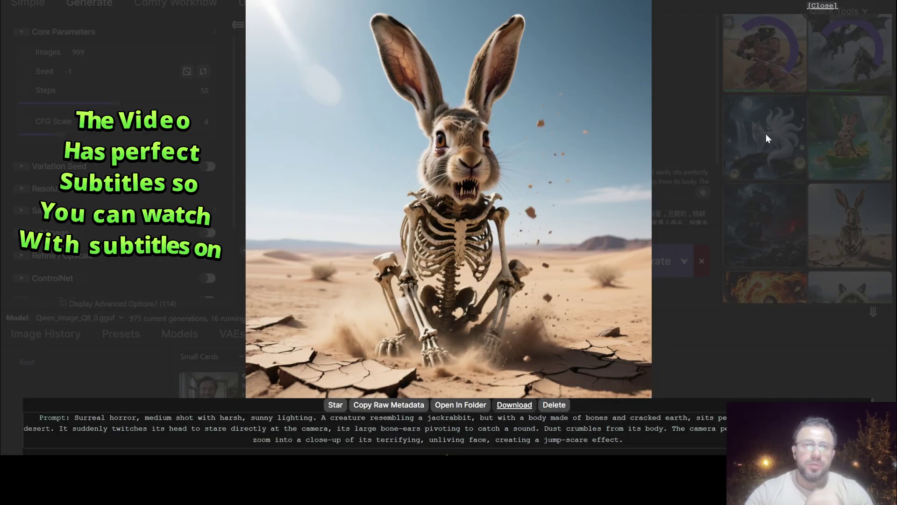
pyautogui.press('Right')
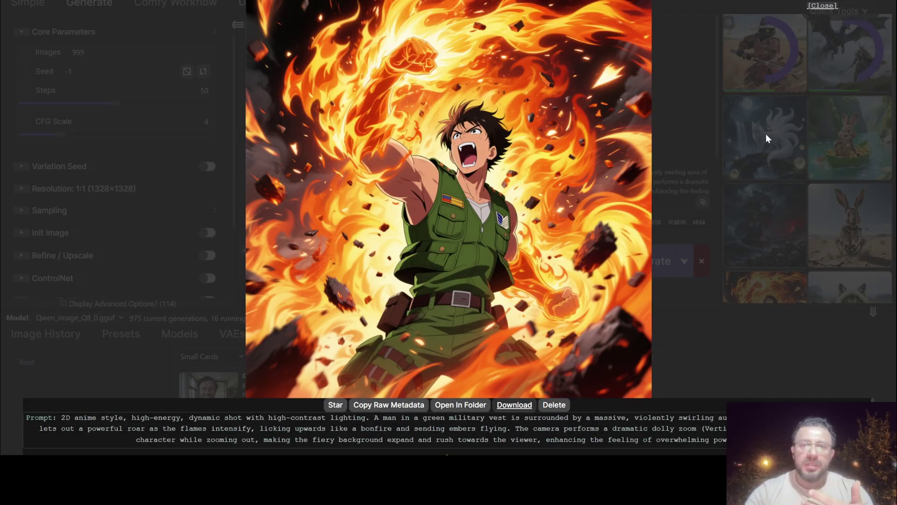
pyautogui.press('Right')
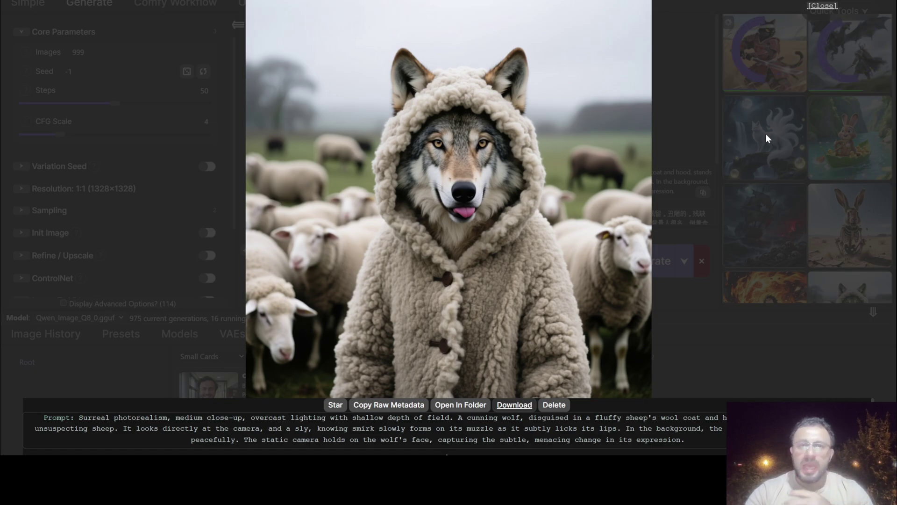
pyautogui.press('Right')
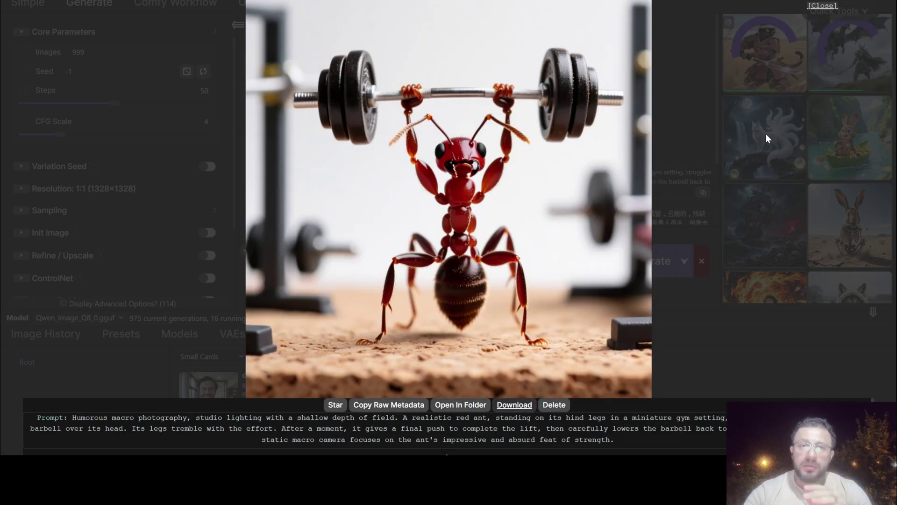
pyautogui.press('Right')
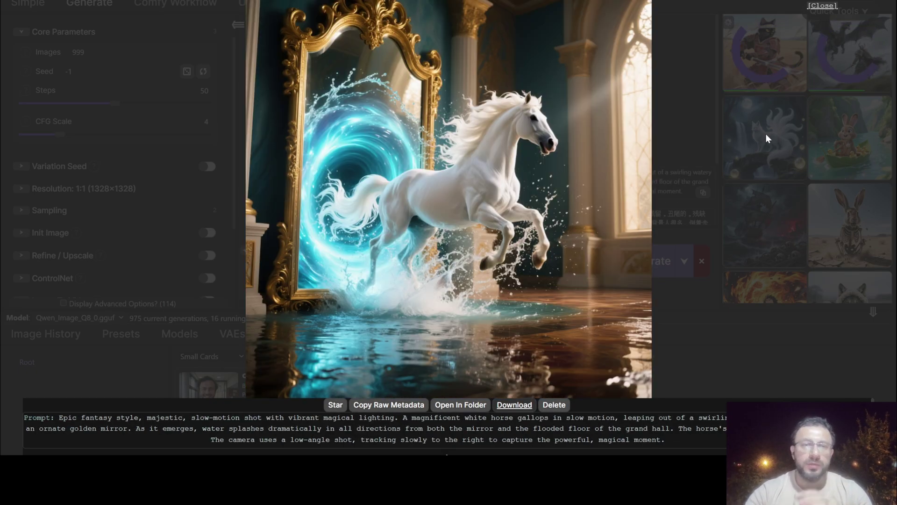
pyautogui.press('Right')
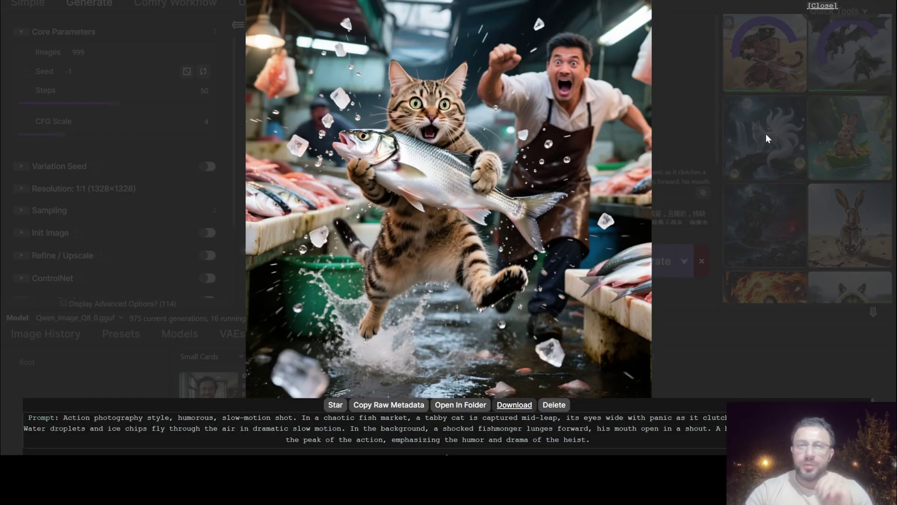
pyautogui.press('Right')
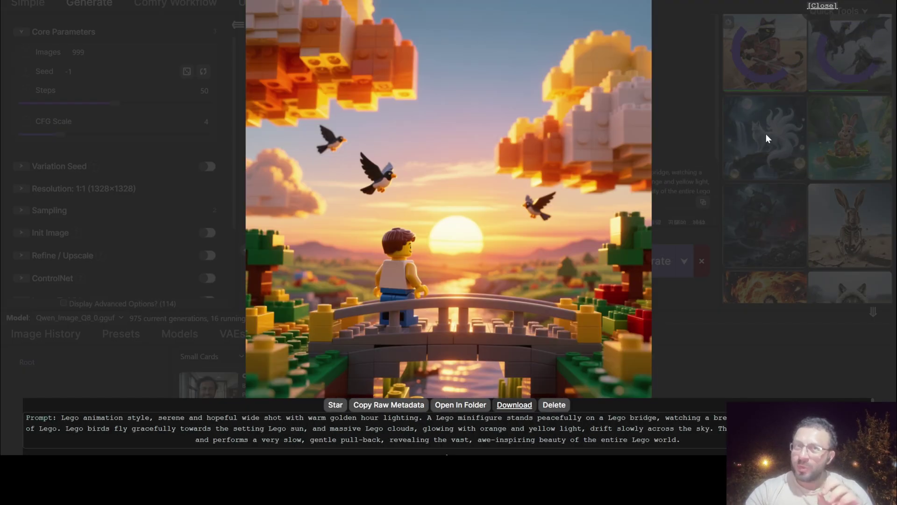
pyautogui.press('Right')
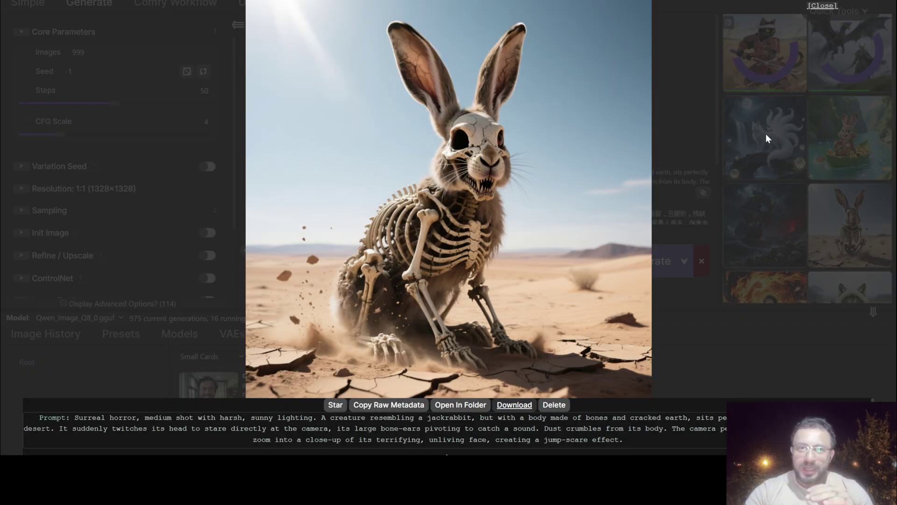
pyautogui.press('Right')
pyautogui.press('Right')
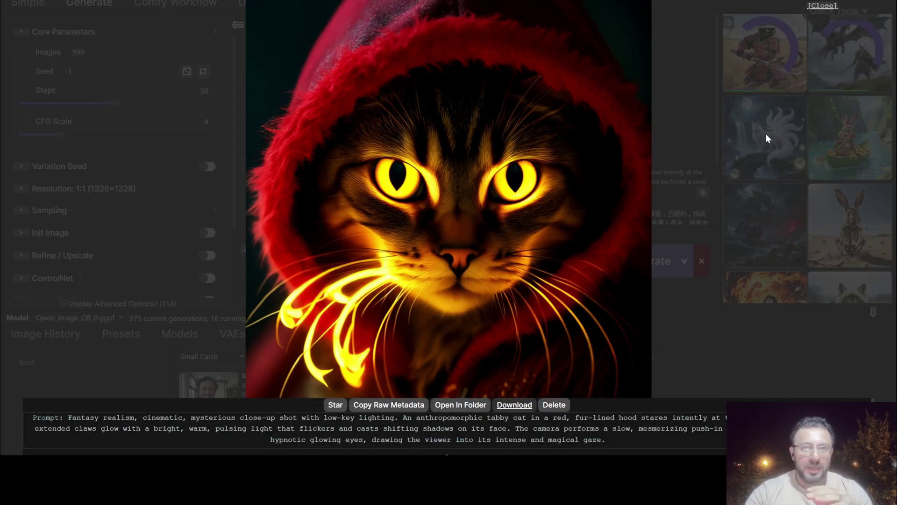
pyautogui.press('Right')
pyautogui.press('Right')
pyautogui.press('Right')
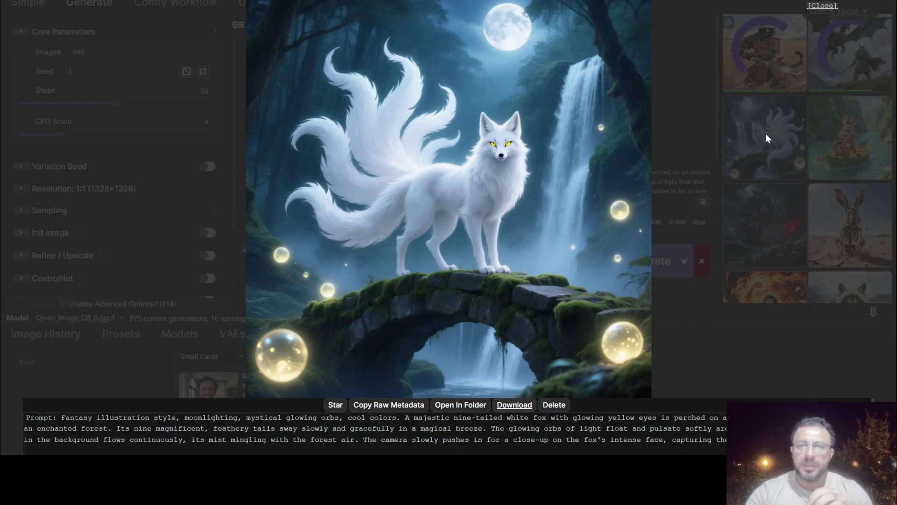
# Continue through the axolotl-shark, fedora owl, fire mage, split landscape and Lego images
pyautogui.press('Right')
pyautogui.press('Right')
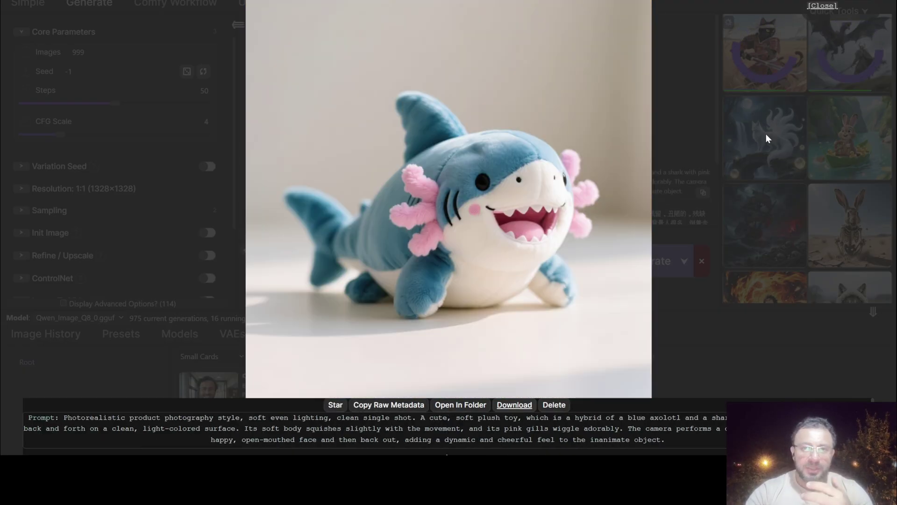
pyautogui.press('Right')
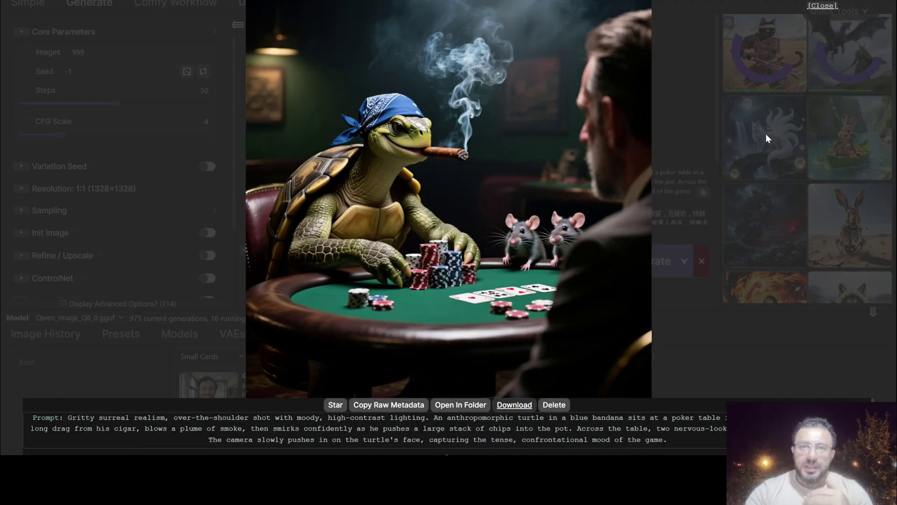
pyautogui.press('Right')
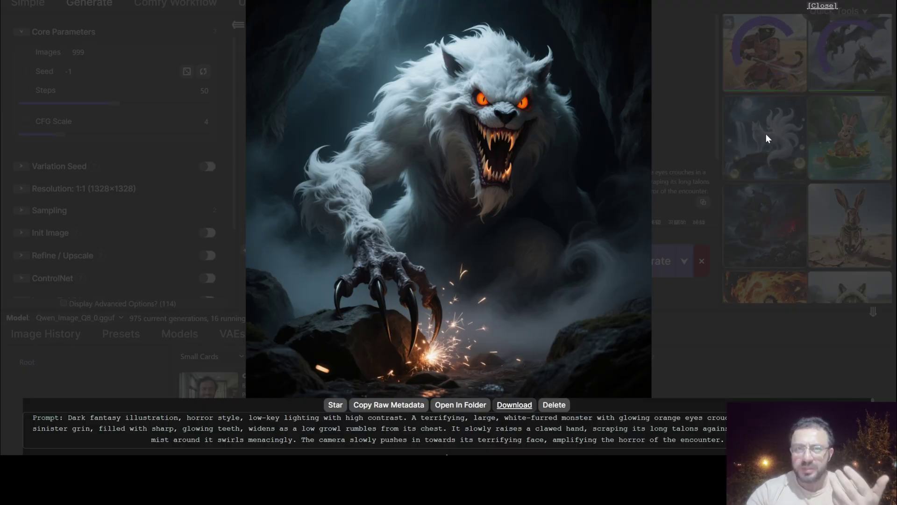
pyautogui.press('Right')
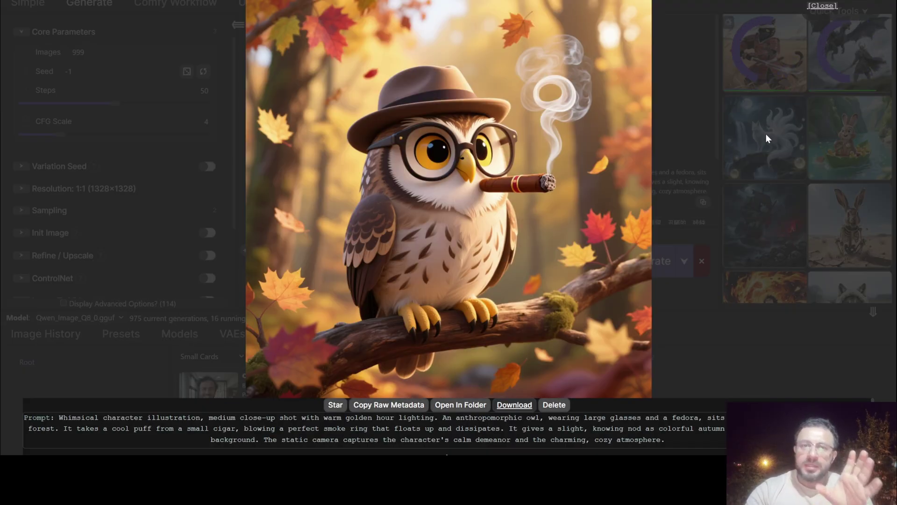
pyautogui.press('Right')
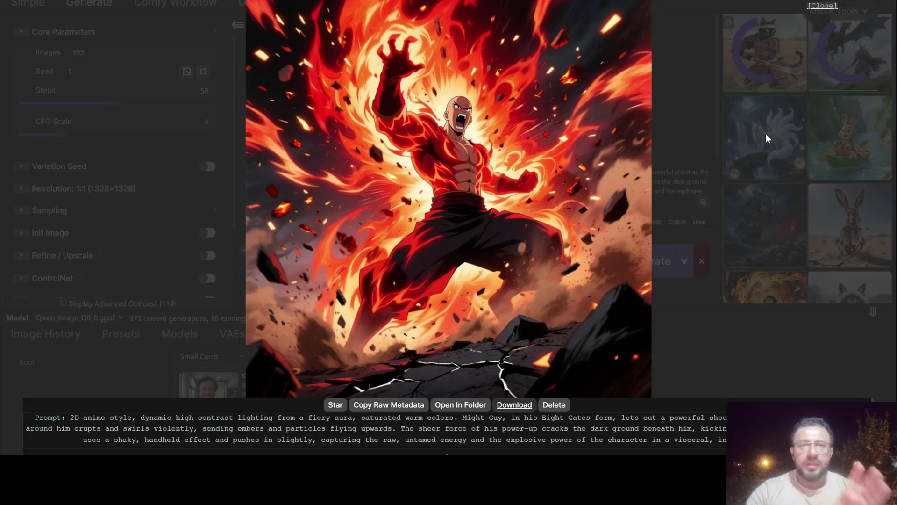
pyautogui.press('Right')
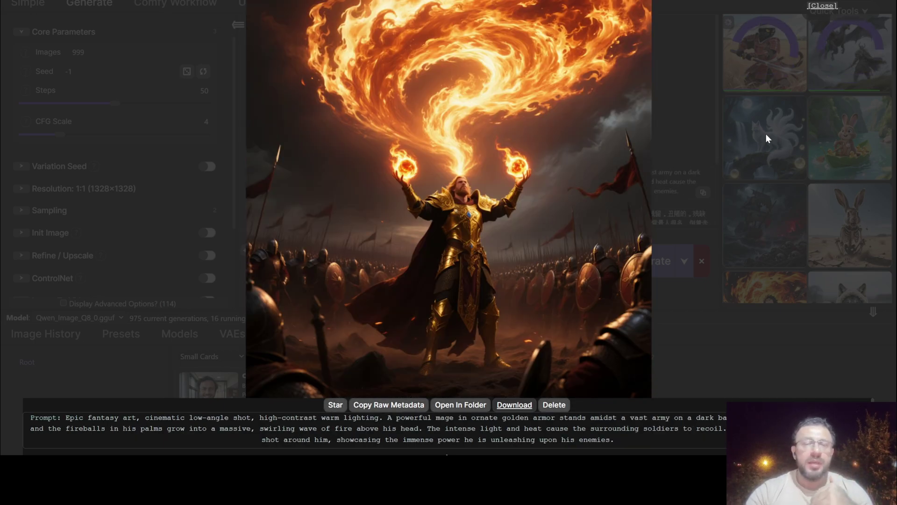
pyautogui.press('Left')
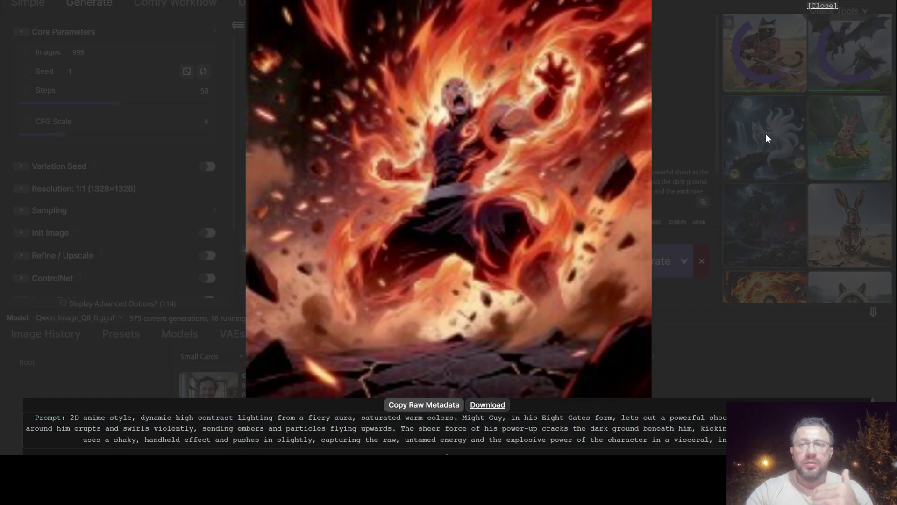
pyautogui.press('Right')
pyautogui.press('Right')
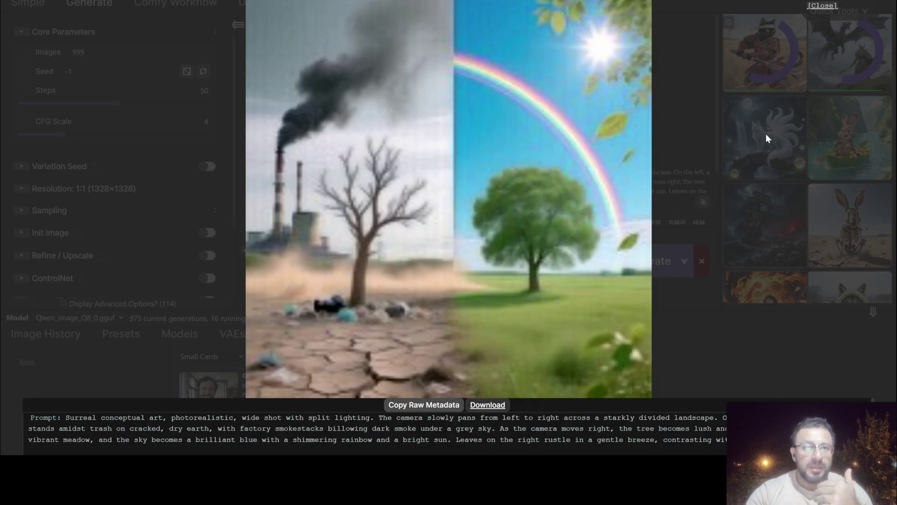
pyautogui.press('Right')
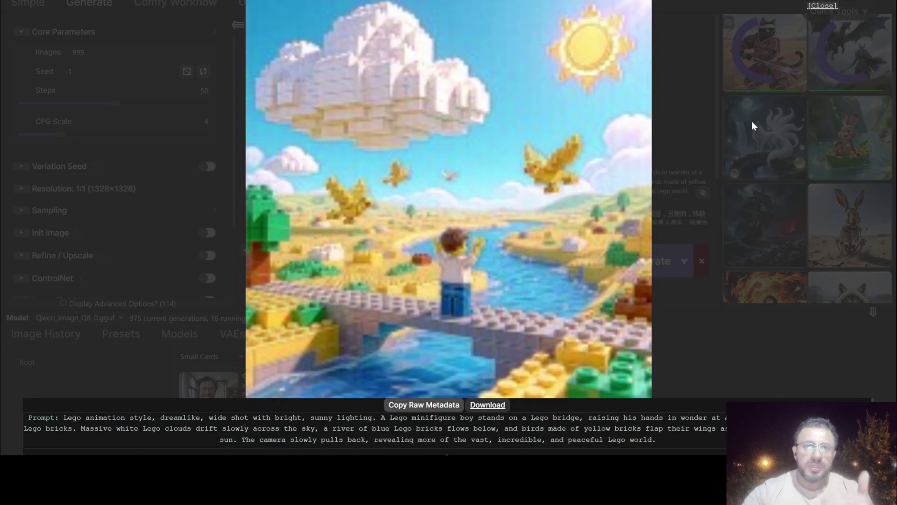
pyautogui.press('Right')
# Close the viewer and open the dragon-and-Viking image full size from the gallery
pyautogui.click(783, 134)
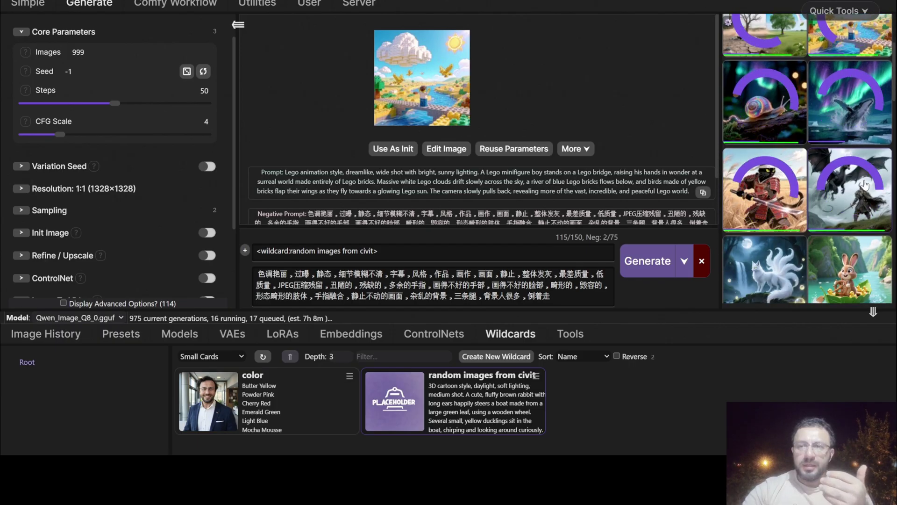
pyautogui.click(859, 185)
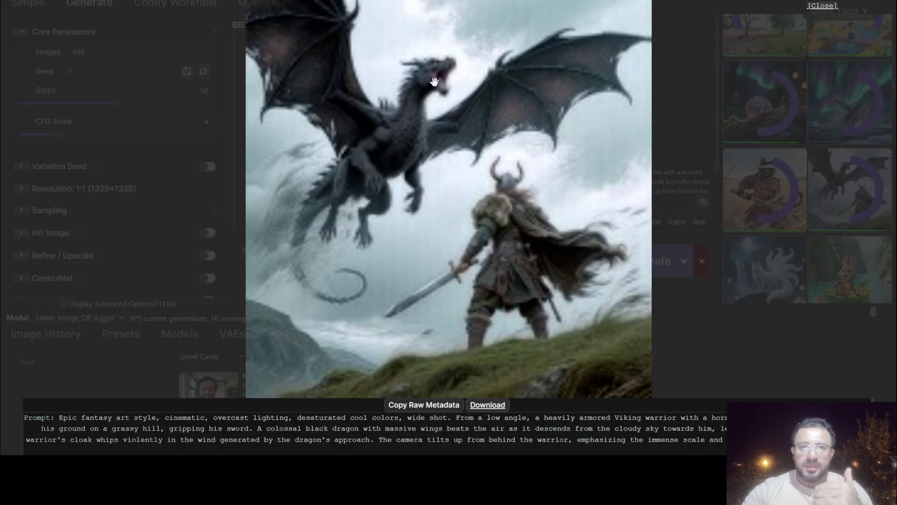
pyautogui.click(859, 186)
pyautogui.click(762, 217)
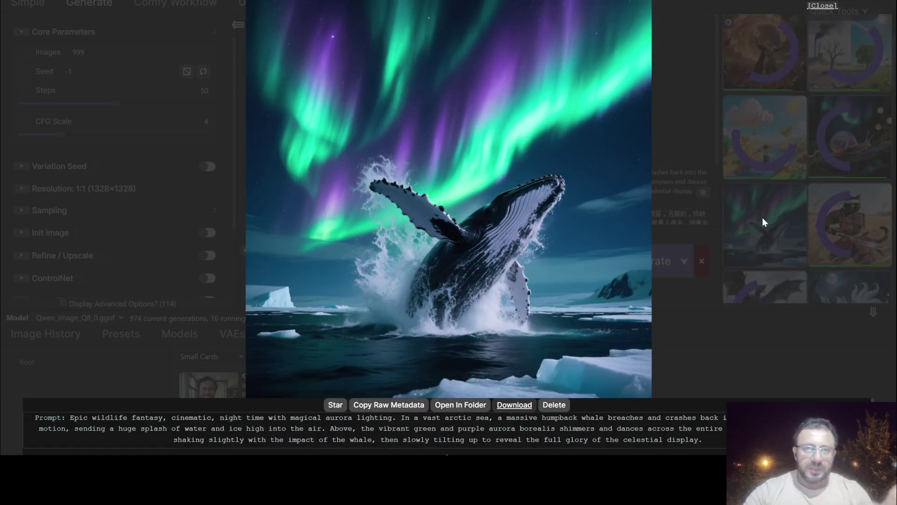
pyautogui.click(762, 217)
pyautogui.click(820, 162)
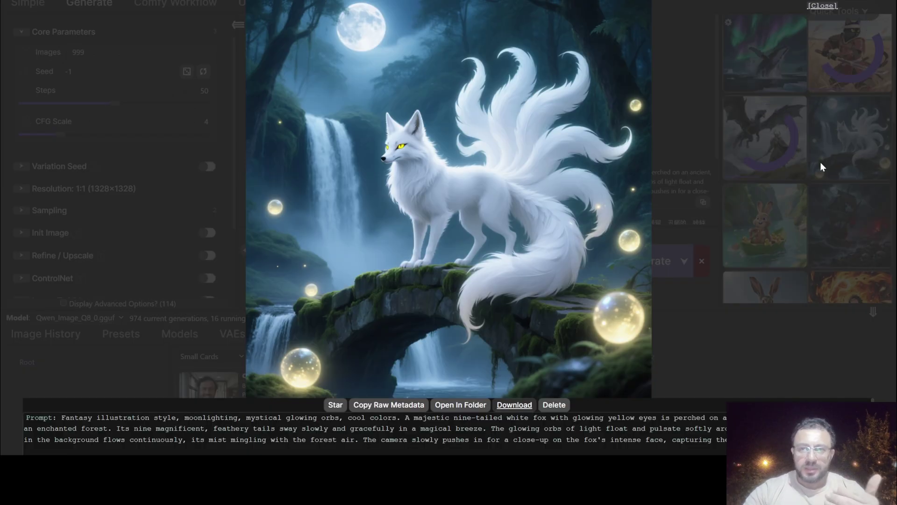
pyautogui.click(834, 178)
pyautogui.click(790, 206)
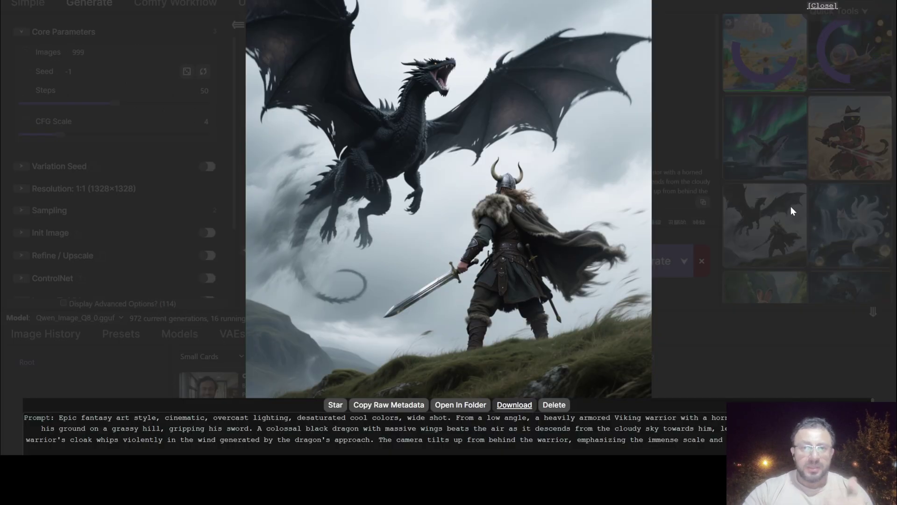
# Zoom and pan around the dragon-and-Viking image to inspect the warrior and grassy hill
pyautogui.scroll(3, 567, 148)
pyautogui.scroll(2, 537, 163)
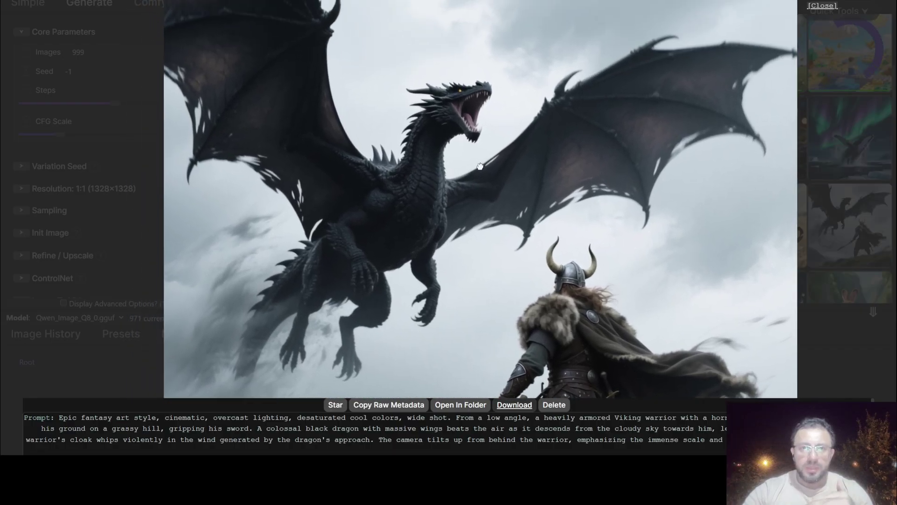
pyautogui.scroll(2, 503, 201)
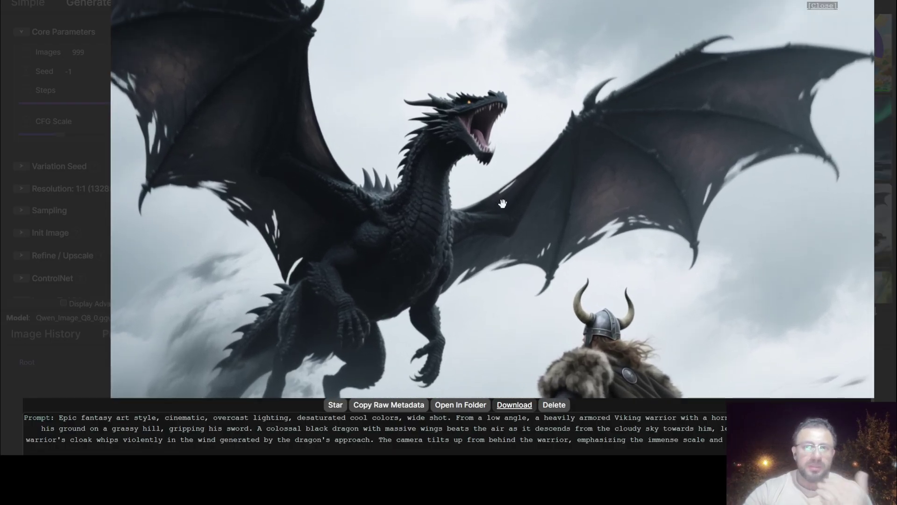
pyautogui.moveTo(505, 207)
pyautogui.mouseDown()
pyautogui.moveTo(494, 36)
pyautogui.moveTo(436, 38)
pyautogui.mouseUp()
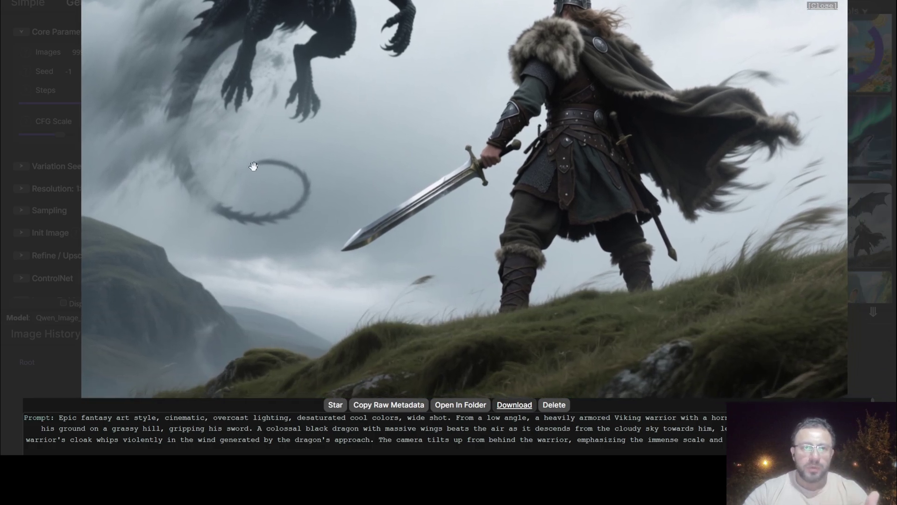
pyautogui.moveTo(243, 91); pyautogui.dragTo(263, 239)
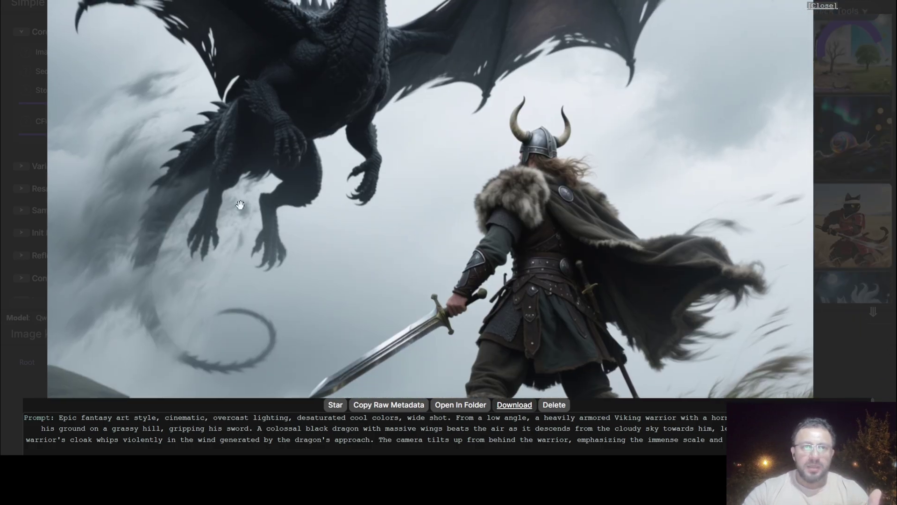
pyautogui.scroll(2, 262, 239)
pyautogui.scroll(2, 311, 153)
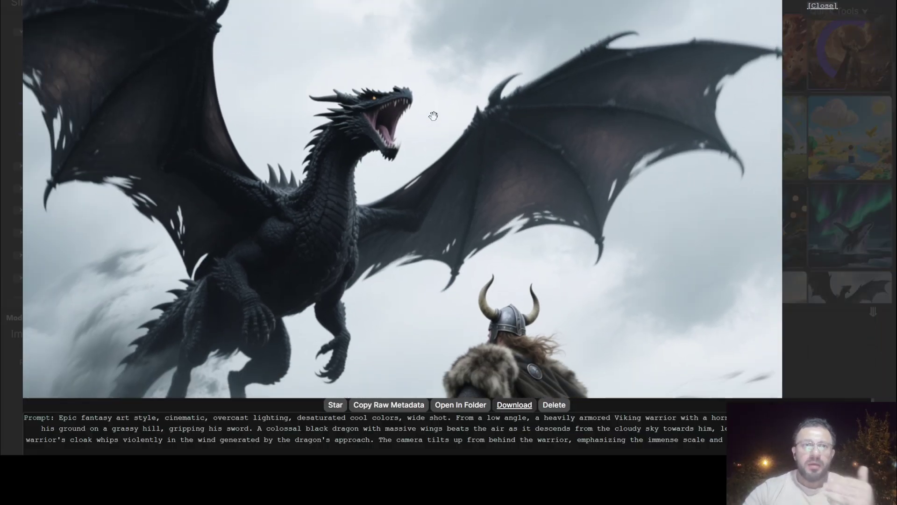
pyautogui.moveTo(327, 33); pyautogui.dragTo(419, 136)
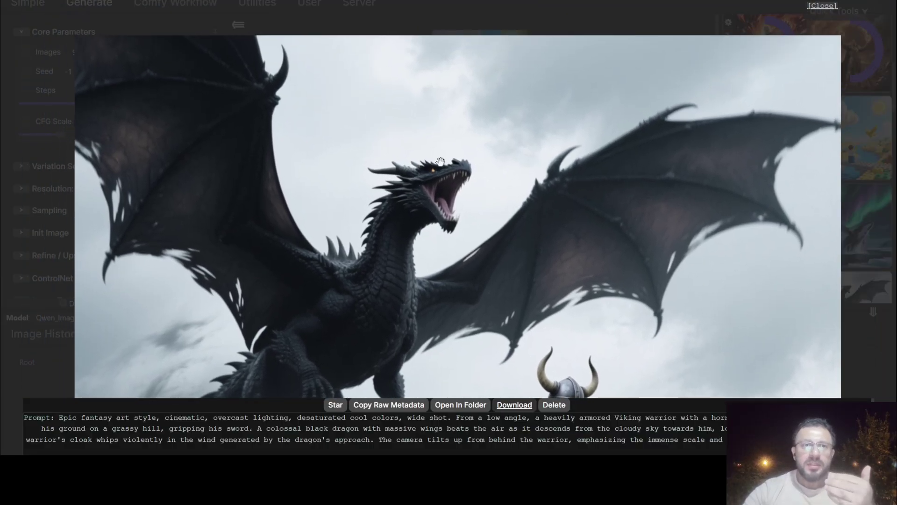
# Zoom into the Lego scene to inspect its bridge, river and minifigure
pyautogui.scroll(-3, 420, 136)
pyautogui.scroll(2, 395, 114)
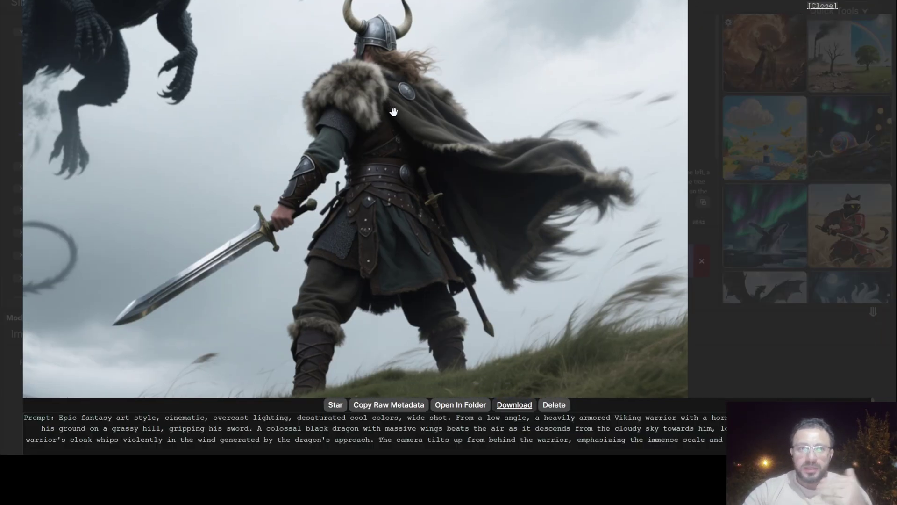
pyautogui.scroll(-3, 368, 188)
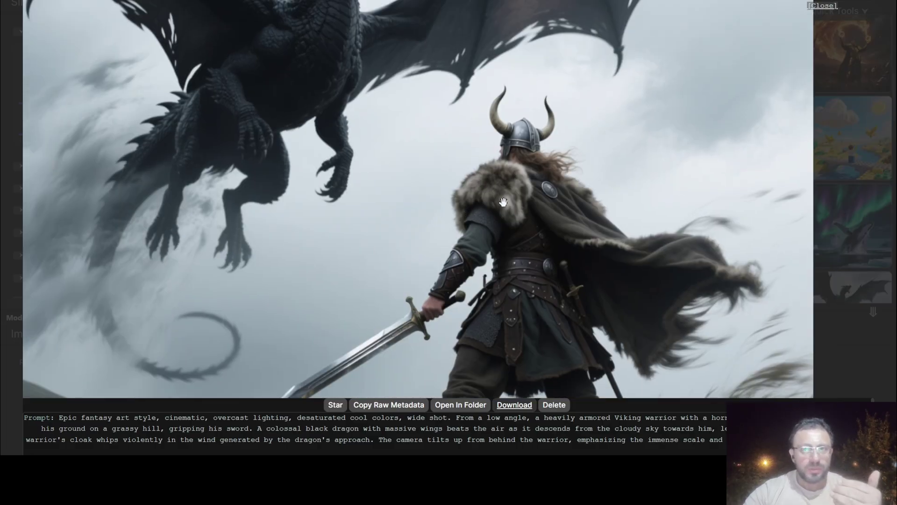
pyautogui.scroll(3, 512, 161)
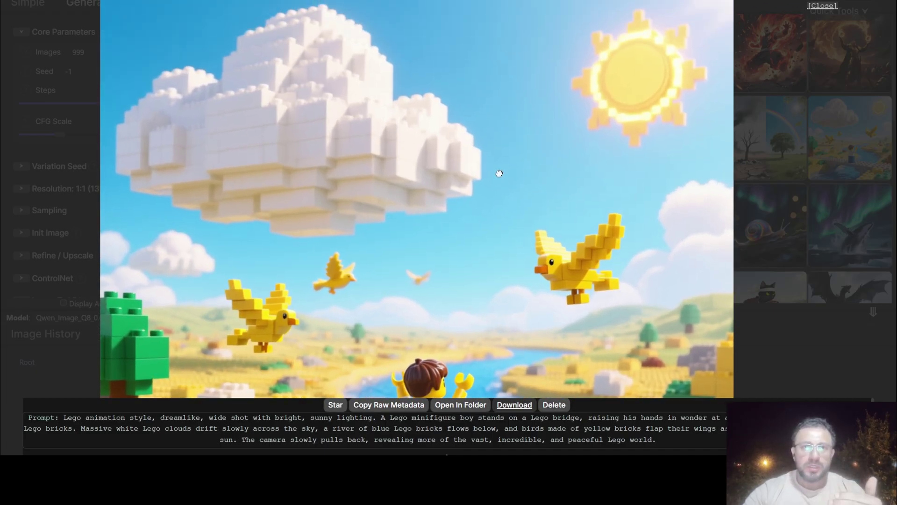
pyautogui.moveTo(499, 173); pyautogui.dragTo(507, 164)
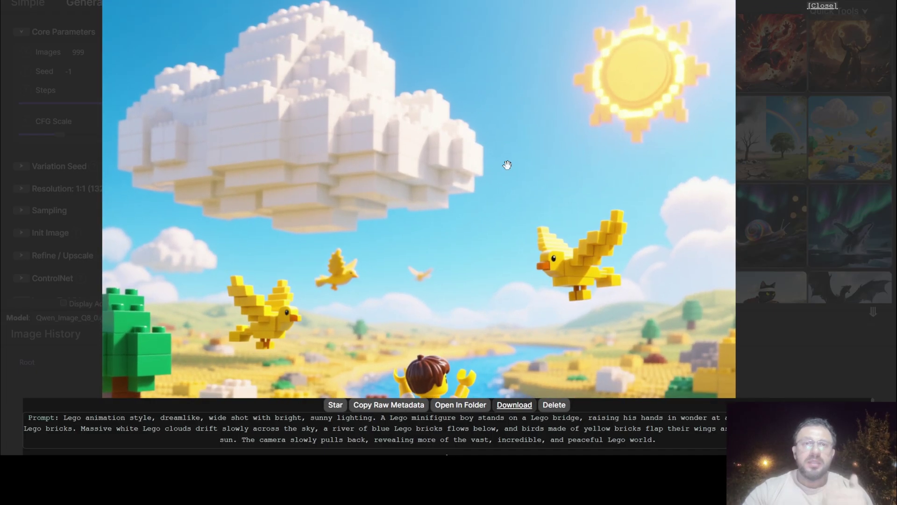
pyautogui.moveTo(500, 222); pyautogui.dragTo(505, 66)
pyautogui.moveTo(468, 156)
pyautogui.mouseDown()
pyautogui.moveTo(465, 106)
pyautogui.moveTo(493, 57)
pyautogui.mouseUp()
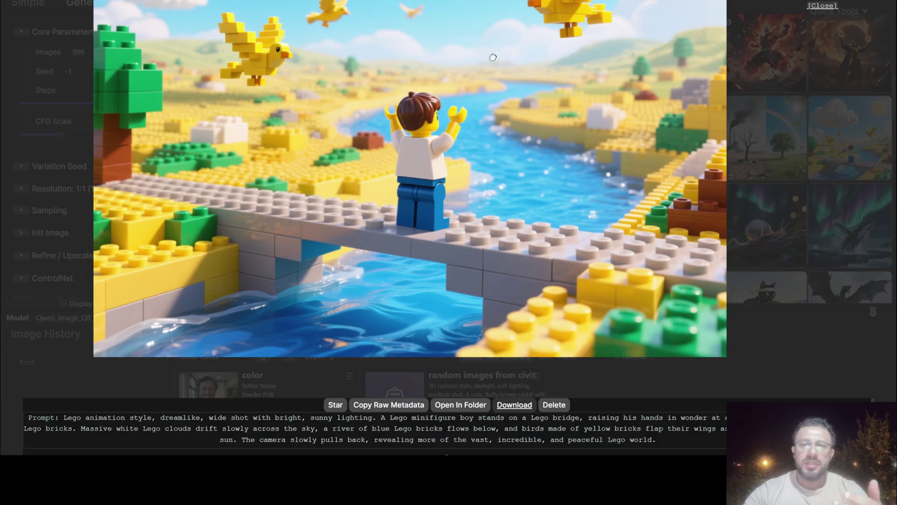
# Open the split landscape image, step back to the fire mage, then close the viewer
pyautogui.click(843, 154)
pyautogui.click(767, 138)
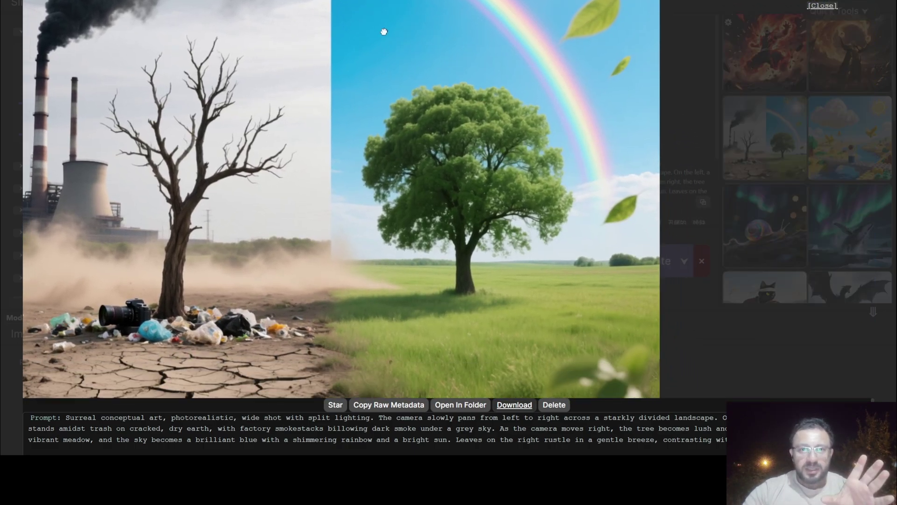
pyautogui.press('Left')
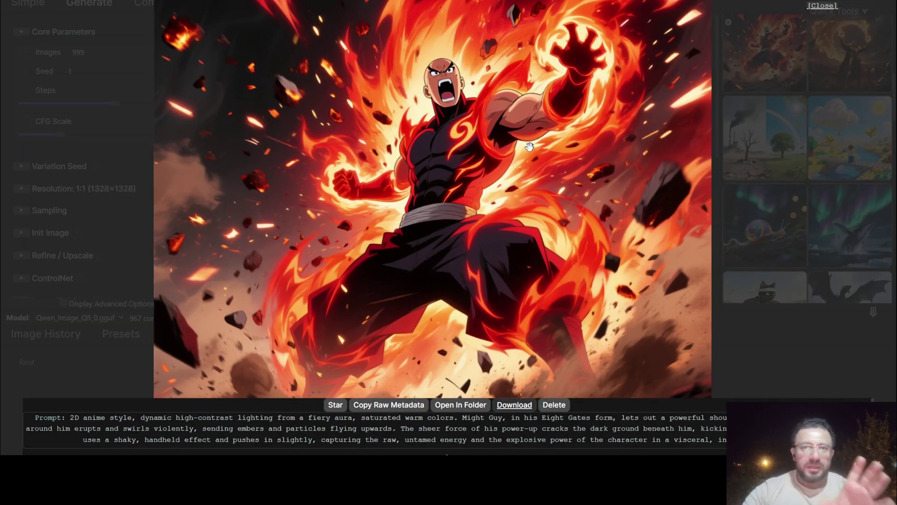
pyautogui.press('Left')
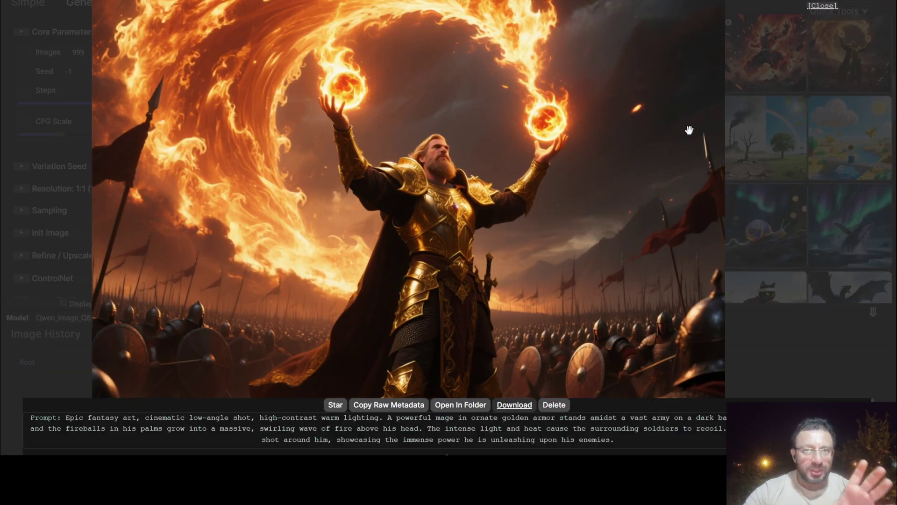
pyautogui.click(824, 148)
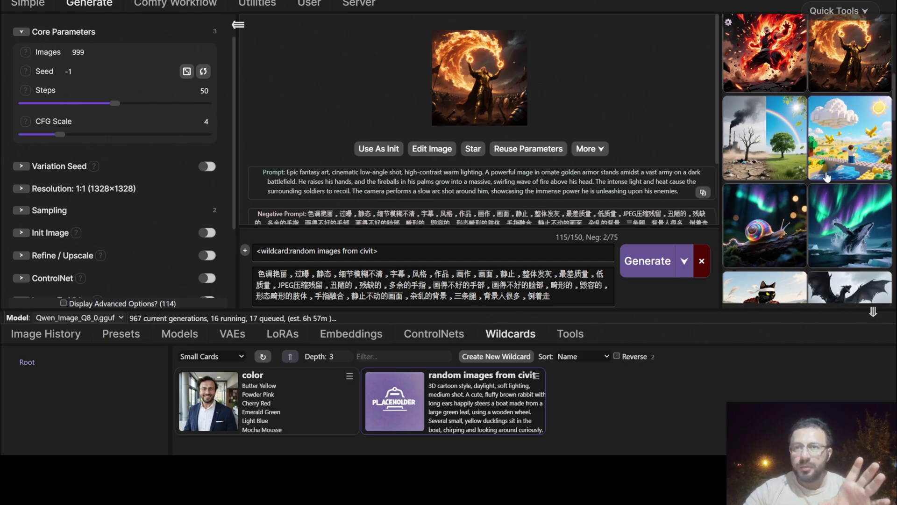
pyautogui.scroll(-2, 825, 182)
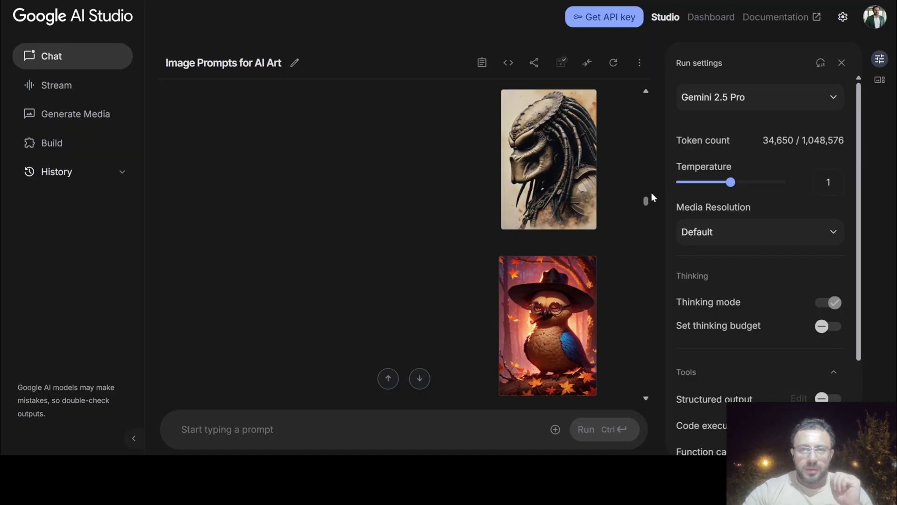
# Scroll the Image Prompts for AI Art chat up to the per-image prompt request
pyautogui.scroll(3, 651, 192)
pyautogui.scroll(5, 655, 186)
pyautogui.scroll(3, 654, 180)
pyautogui.scroll(3, 654, 176)
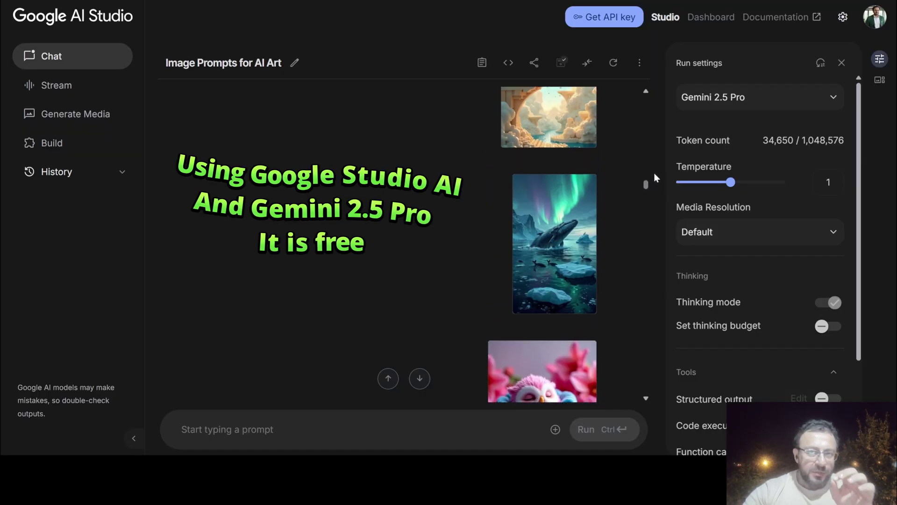
pyautogui.scroll(3, 655, 172)
pyautogui.scroll(3, 655, 164)
pyautogui.scroll(3, 657, 154)
pyautogui.scroll(2, 657, 153)
pyautogui.scroll(-3, 657, 153)
pyautogui.scroll(3, 657, 152)
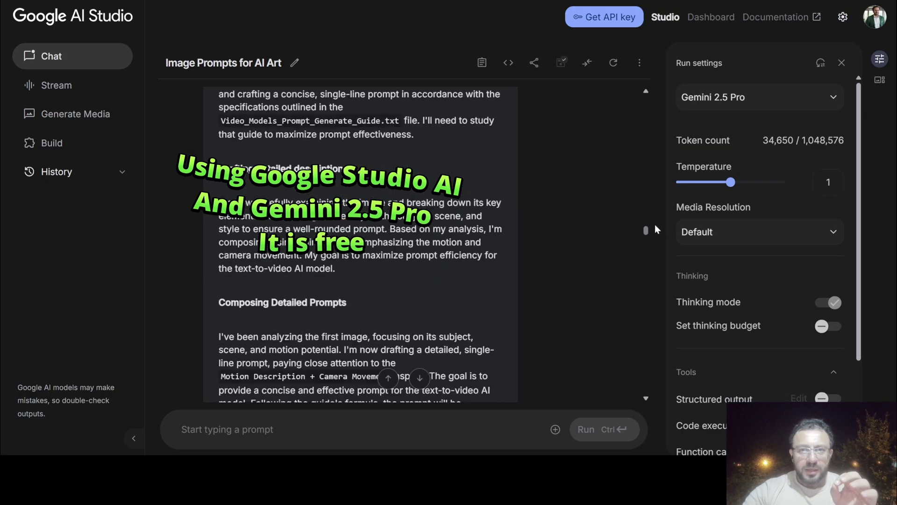
pyautogui.scroll(5, 655, 228)
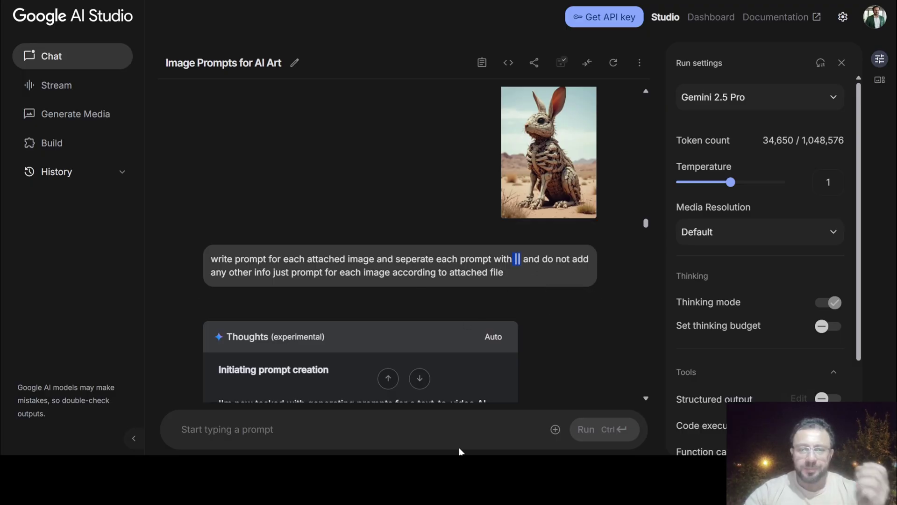
pyautogui.hotkey('alt', 'Tab')
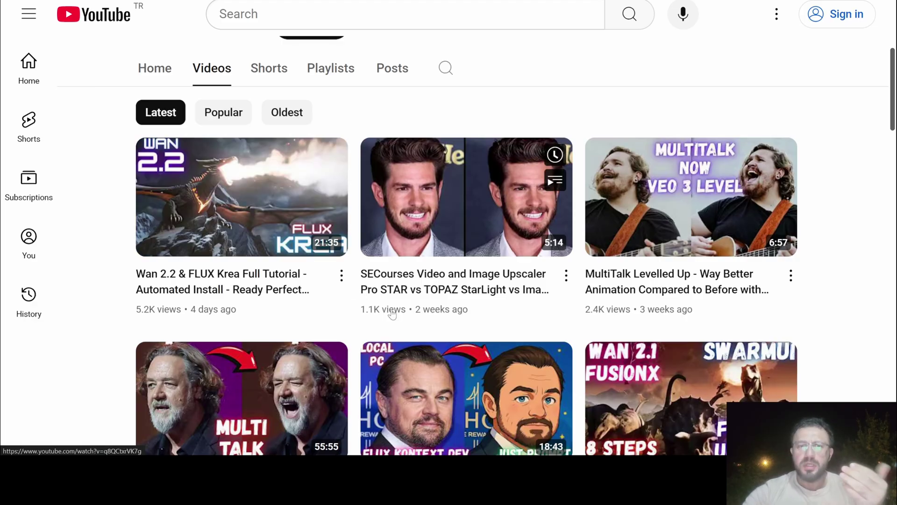
# Scroll the YouTube channel's Videos grid down past the latest uploads to older tutorials
pyautogui.scroll(-2, 271, 201)
pyautogui.scroll(2, 279, 213)
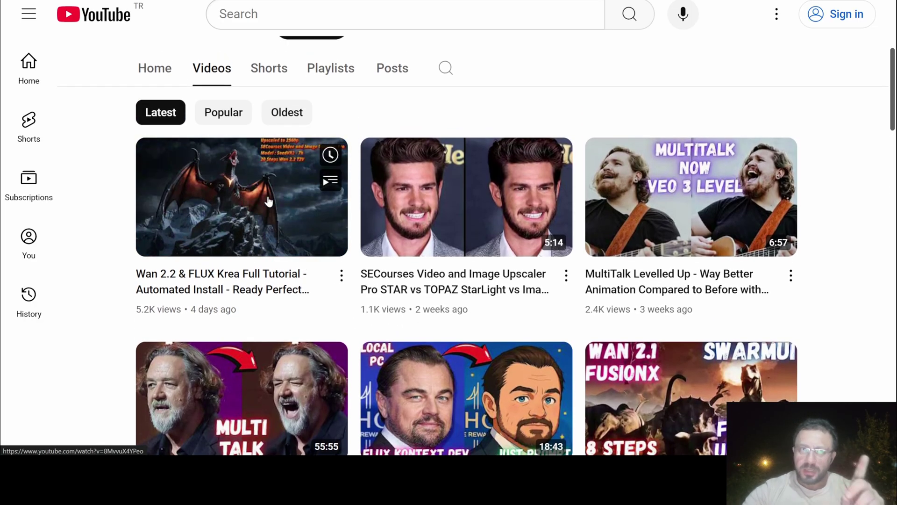
pyautogui.scroll(-1, 279, 213)
pyautogui.scroll(-4, 467, 281)
pyautogui.scroll(-3, 572, 322)
pyautogui.scroll(-1, 561, 322)
pyautogui.scroll(-5, 551, 324)
pyautogui.scroll(-2, 541, 324)
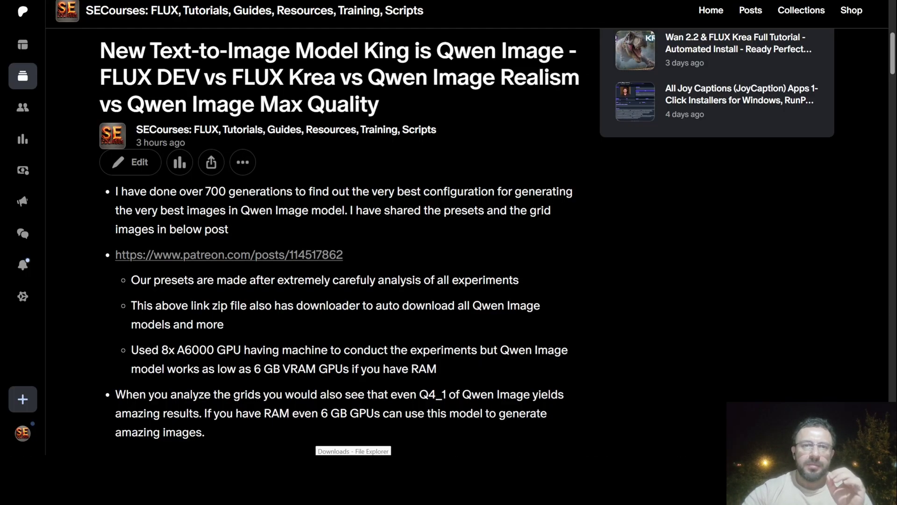
# Download SwarmUI_Model_Downloader_v62.zip from the Patreon installer post
pyautogui.scroll(-2, 330, 175)
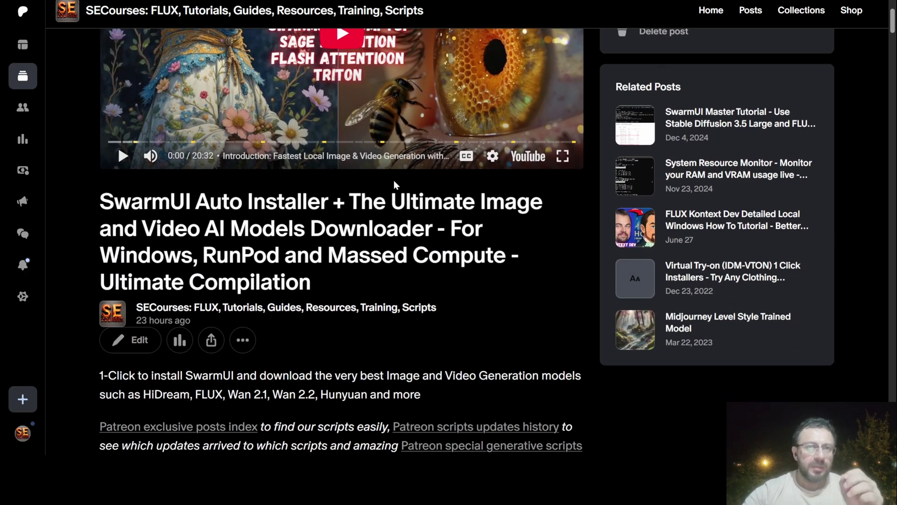
pyautogui.scroll(-4, 330, 175)
pyautogui.scroll(-1, 330, 174)
pyautogui.scroll(-1, 371, 203)
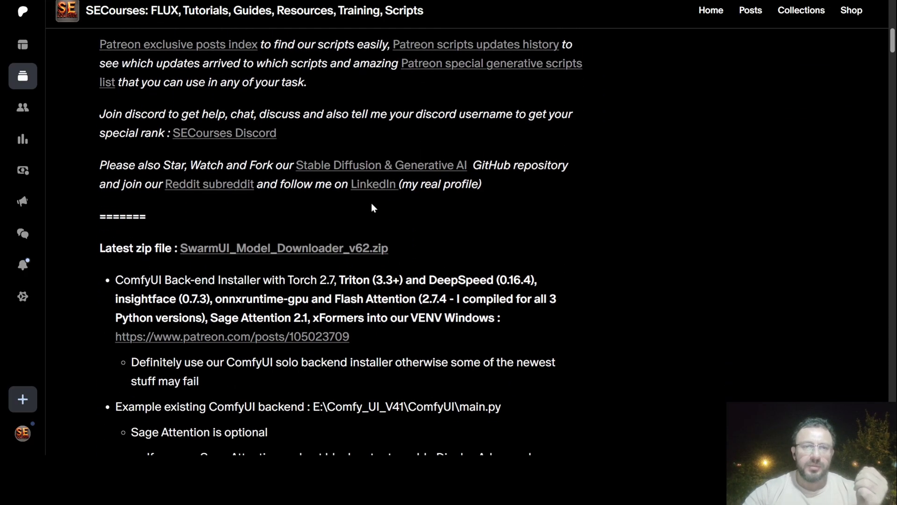
pyautogui.scroll(-4, 328, 158)
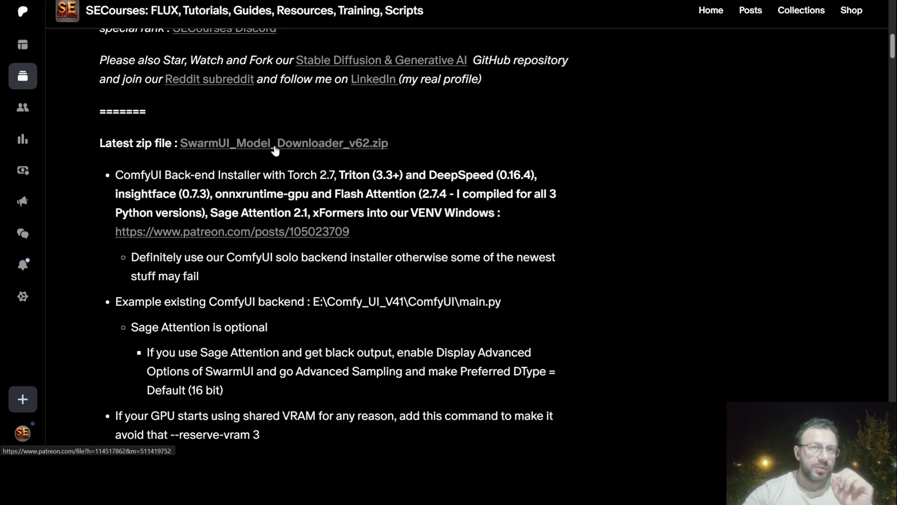
pyautogui.click(275, 143)
# Paste the v62 zip into the SwarmUI_Model_Downloader_v61 folder
pyautogui.click(185, 161)
pyautogui.doubleClick(185, 161)
pyautogui.hotkey('ctrl', 'v')
# Replace the existing zip, then WinRAR-extract it here, overwriting all existing files
pyautogui.press('Return')
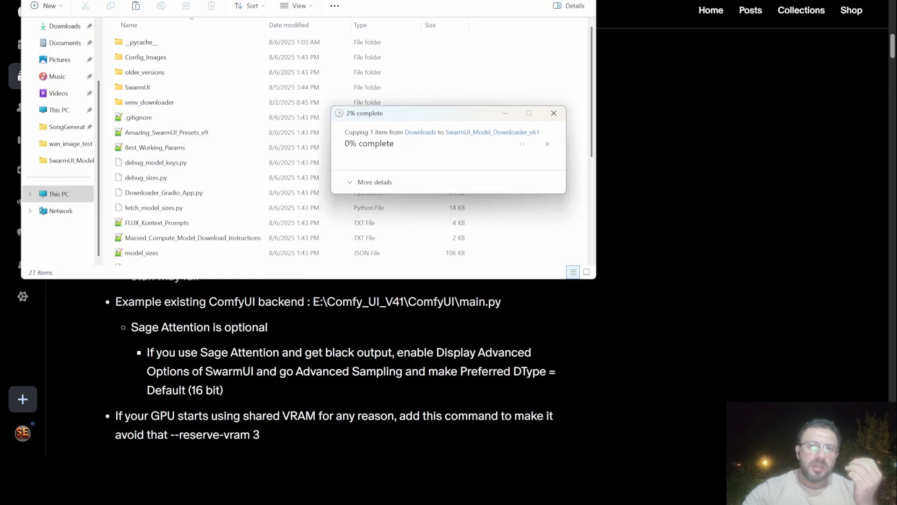
pyautogui.press('super+Up')
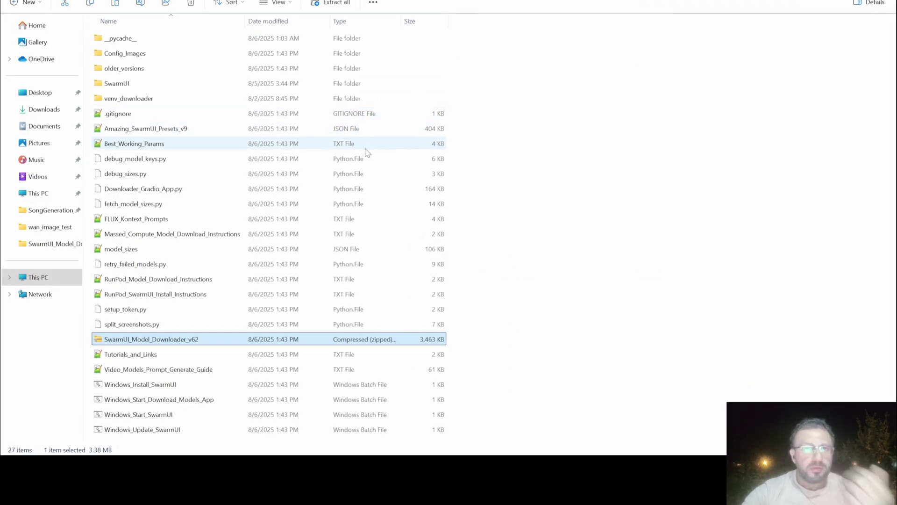
pyautogui.rightClick(193, 340)
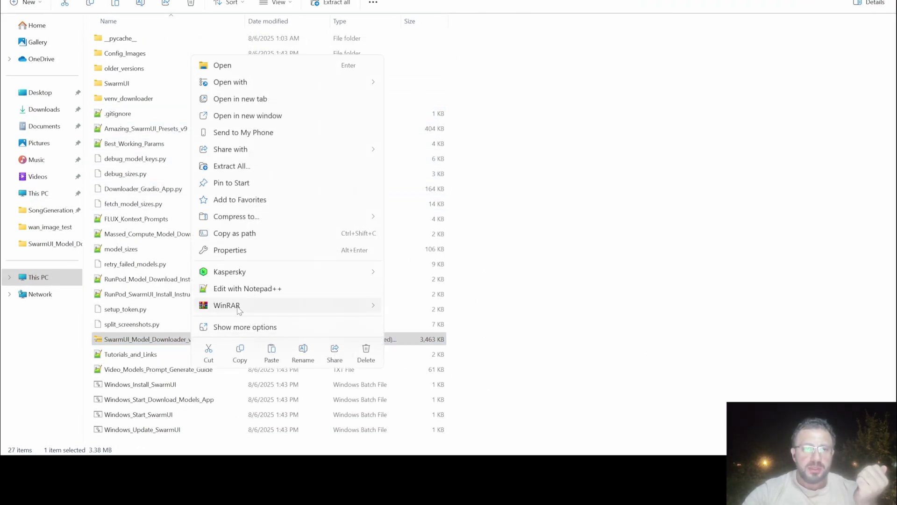
pyautogui.moveTo(227, 305)
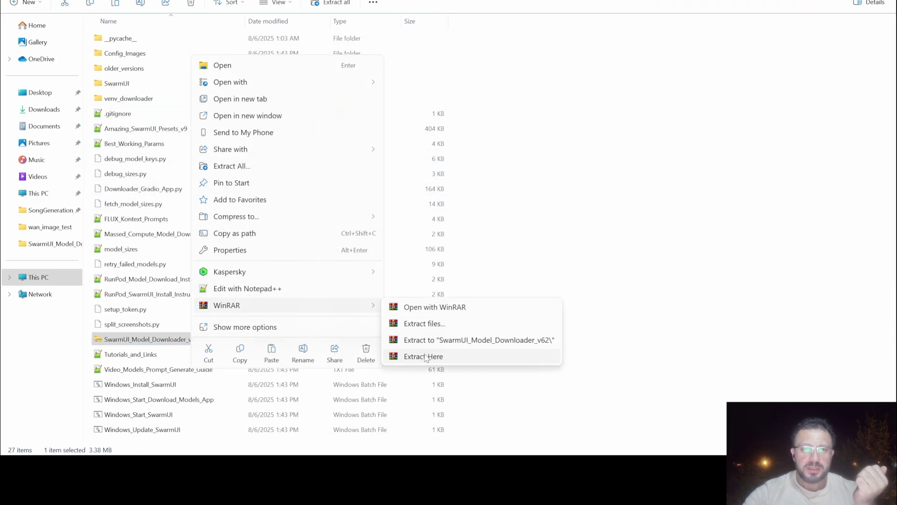
pyautogui.click(423, 356)
pyautogui.click(428, 284)
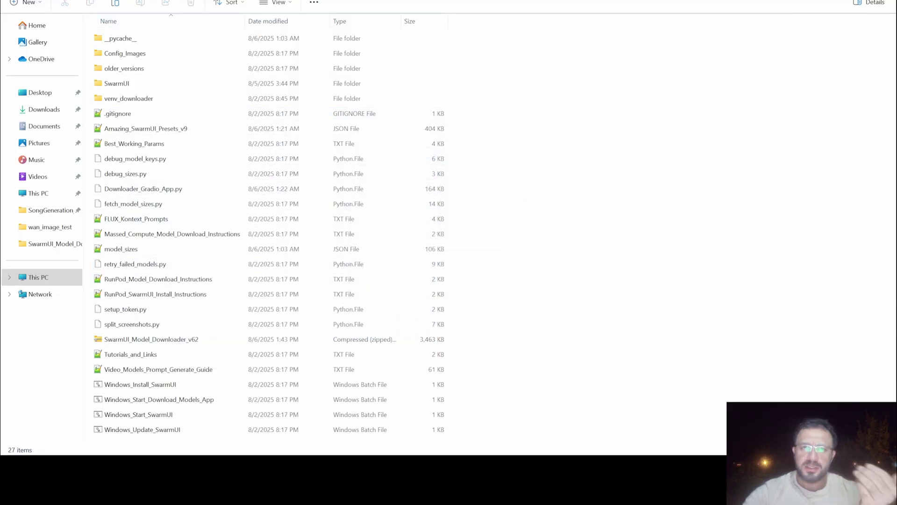
# Run Windows_Update_ComfyUI in the Comfy_UI_V43 folder to update ComfyUI
pyautogui.hotkey('alt', 'Up')
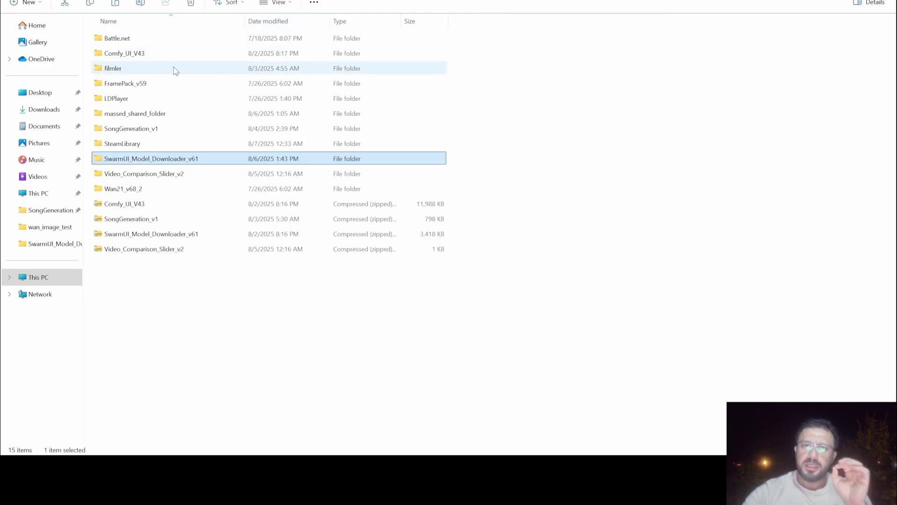
pyautogui.doubleClick(140, 54)
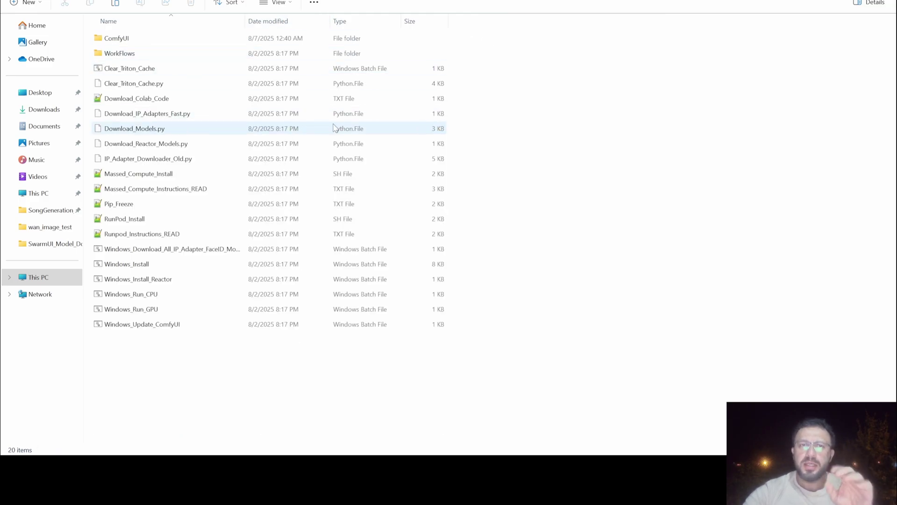
pyautogui.doubleClick(160, 325)
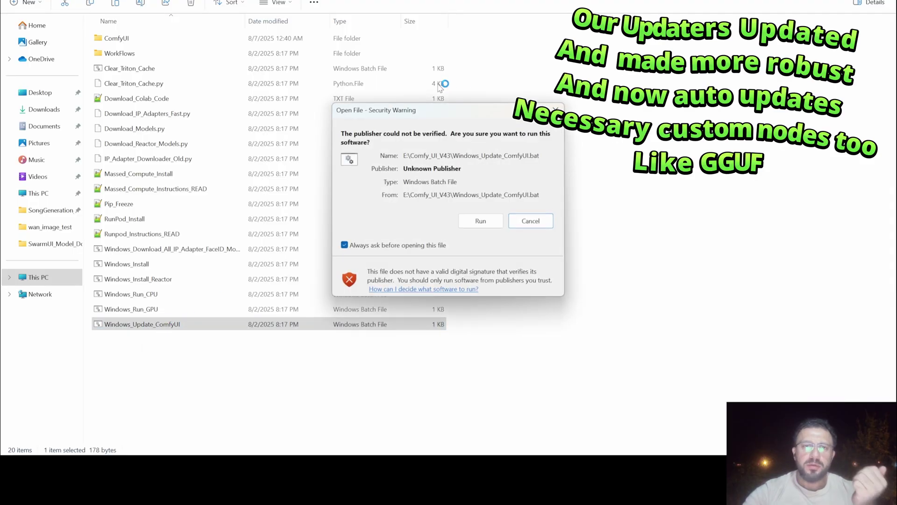
pyautogui.click(480, 227)
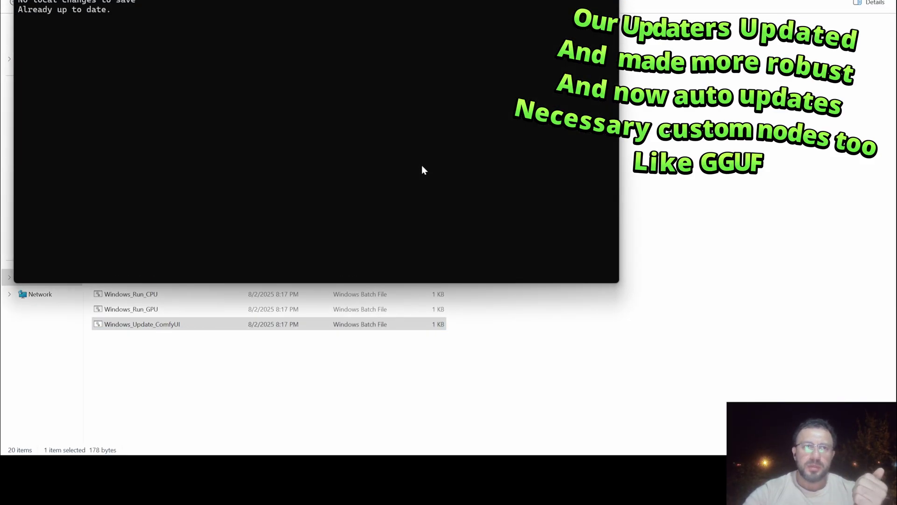
pyautogui.press('Return')
pyautogui.press('BackSpace')
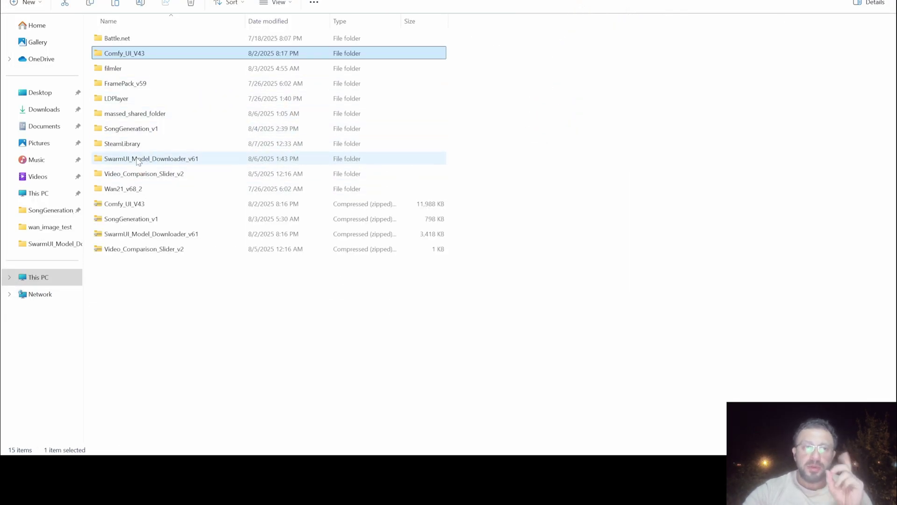
# Run Windows_Update_SwarmUI from the SwarmUI_Model_Downloader_v61 folder
pyautogui.doubleClick(163, 158)
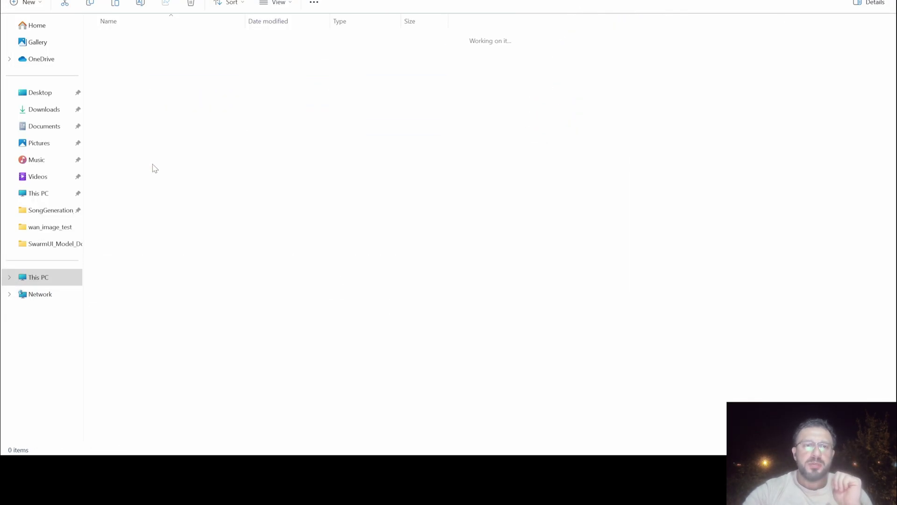
pyautogui.click(180, 430)
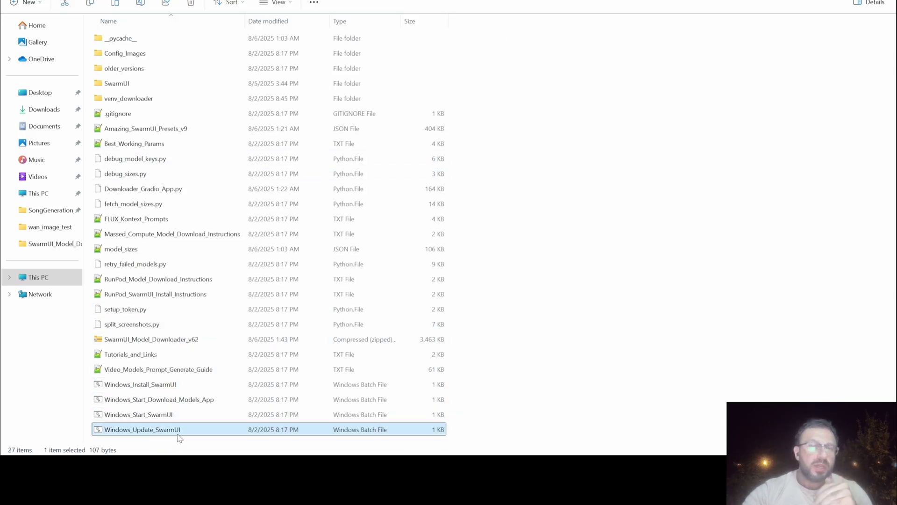
pyautogui.doubleClick(177, 432)
pyautogui.click(491, 222)
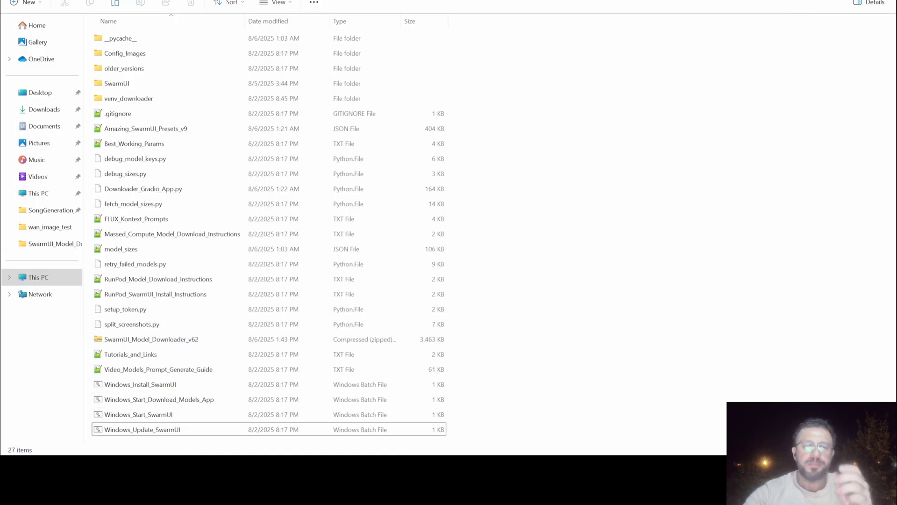
# Point out the ComfyUI install script in Comfy_UI_V43, then return to the downloader folder
pyautogui.hotkey('alt', 'Up')
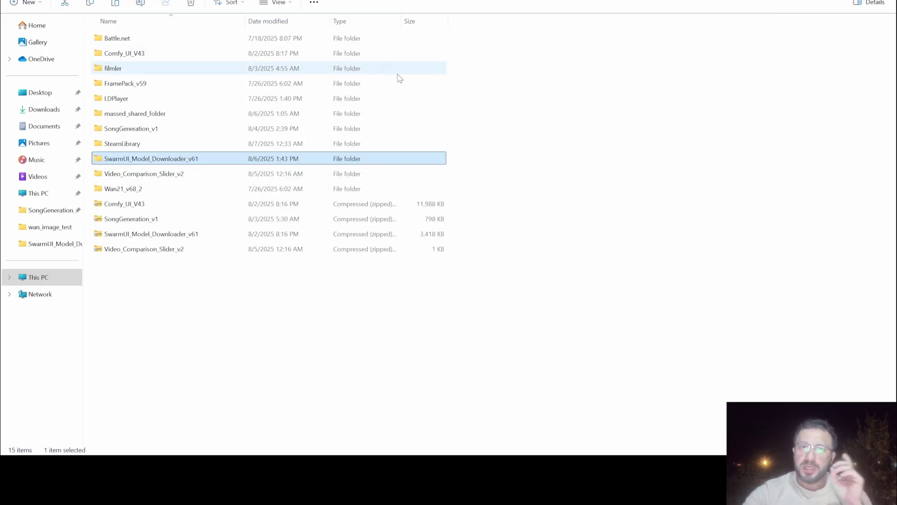
pyautogui.doubleClick(173, 54)
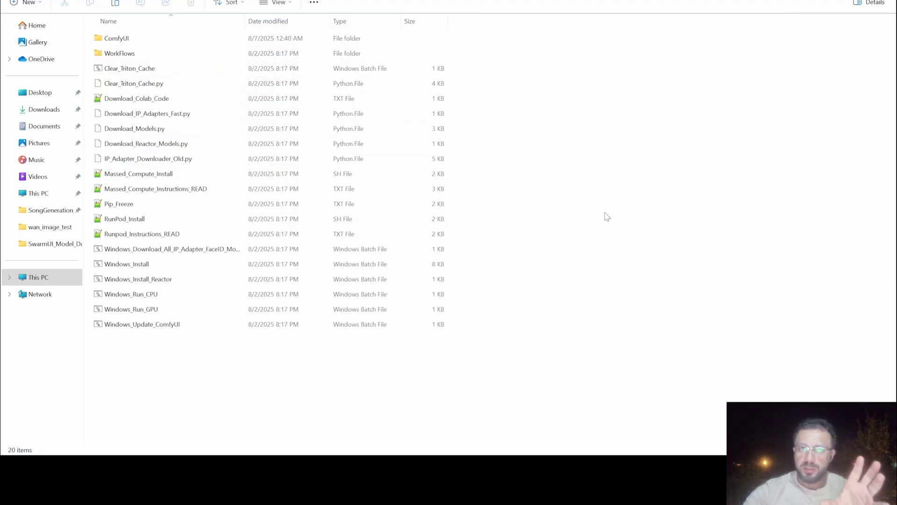
pyautogui.click(135, 265)
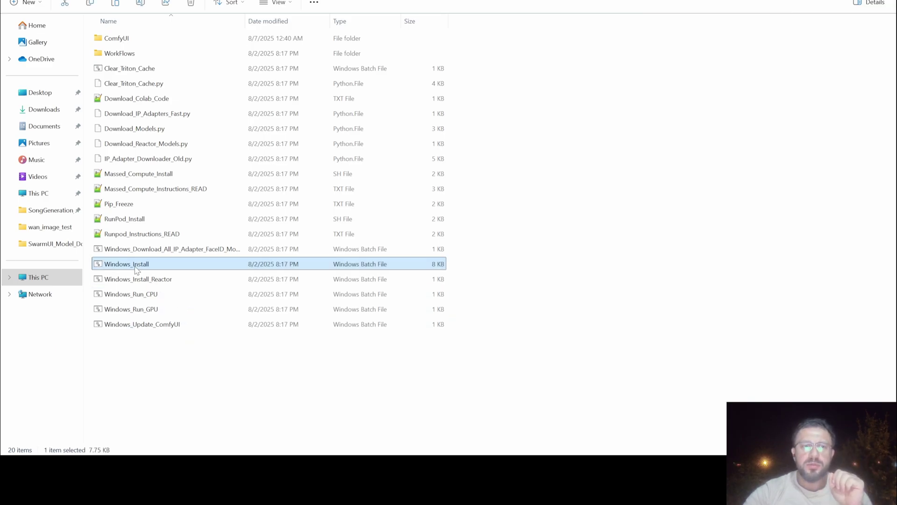
pyautogui.hotkey('alt', 'Up')
pyautogui.hotkey('alt', 'Left')
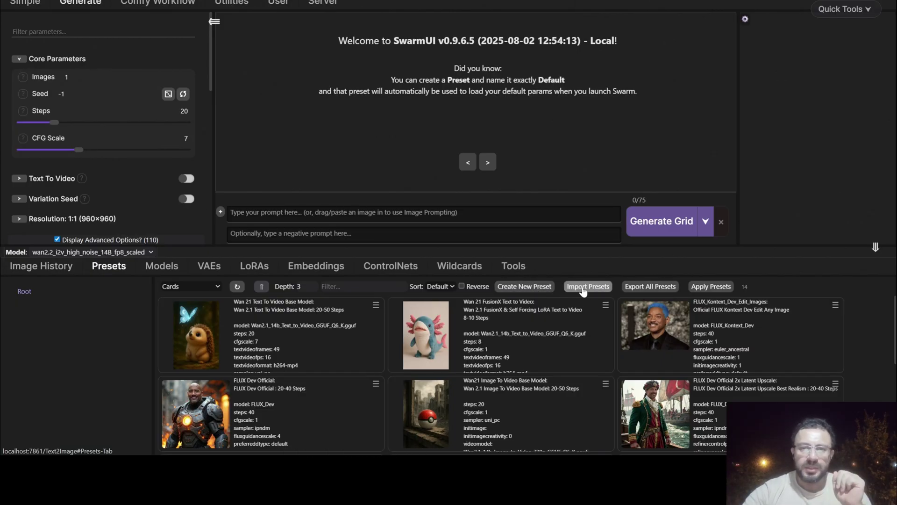
# Import the 14 presets from the Amazing_SwarmUI_Presets_v9 JSON with Overwrite enabled
pyautogui.click(583, 291)
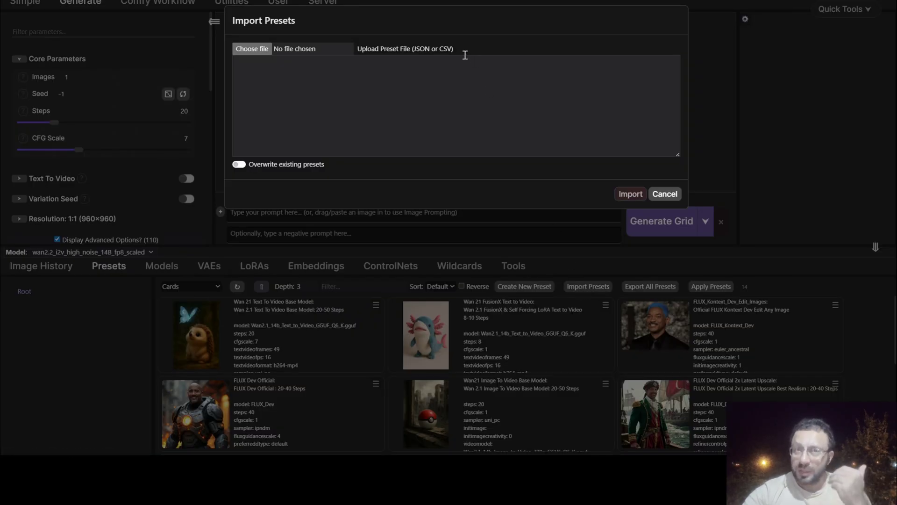
pyautogui.click(258, 53)
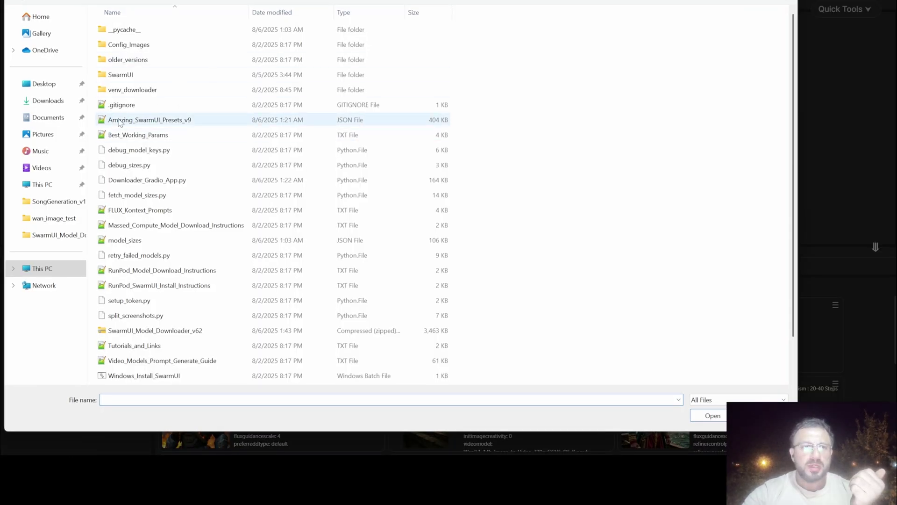
pyautogui.scroll(-2, 223, 285)
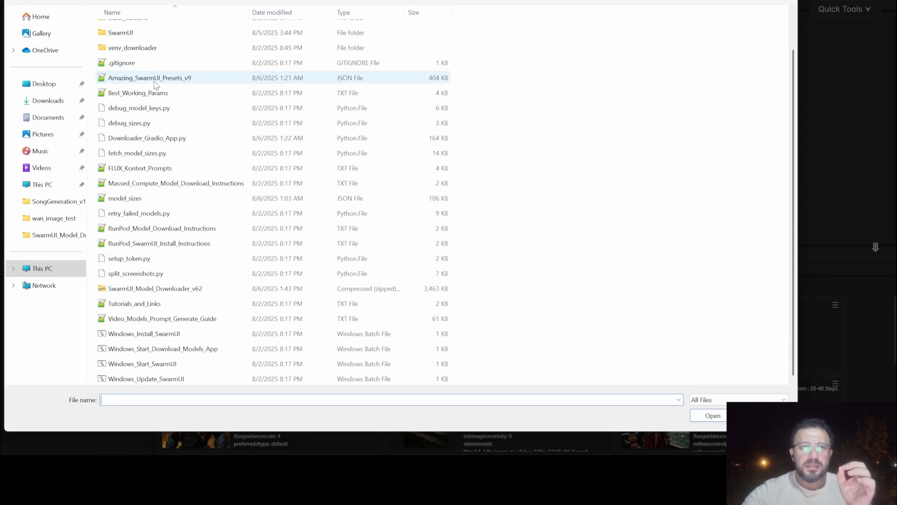
pyautogui.click(156, 81)
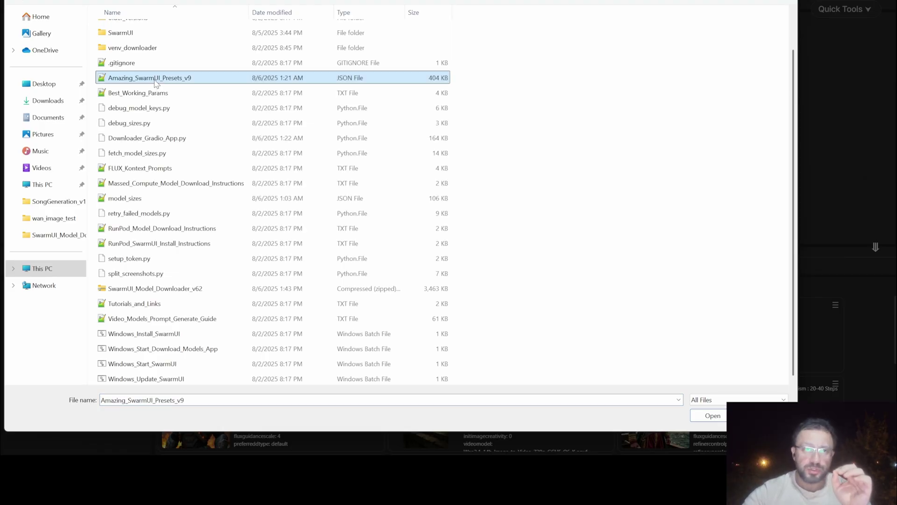
pyautogui.doubleClick(155, 83)
pyautogui.click(239, 164)
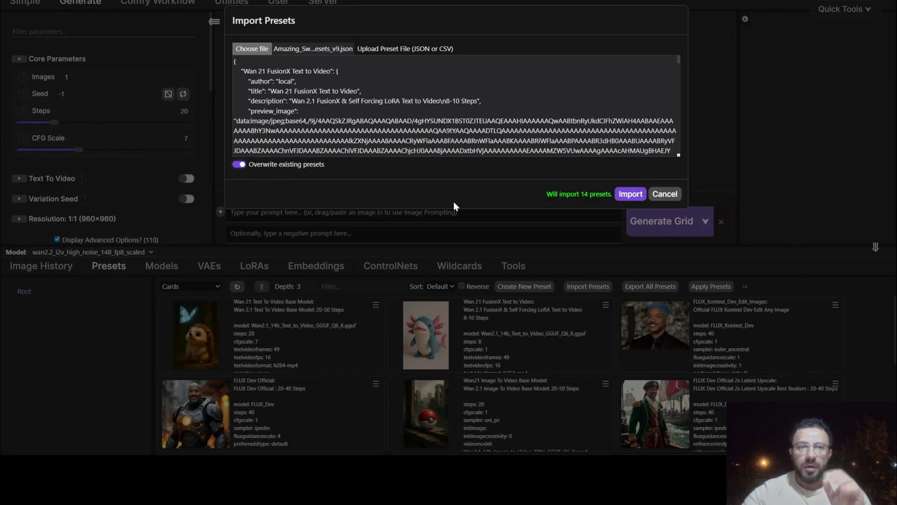
pyautogui.click(630, 195)
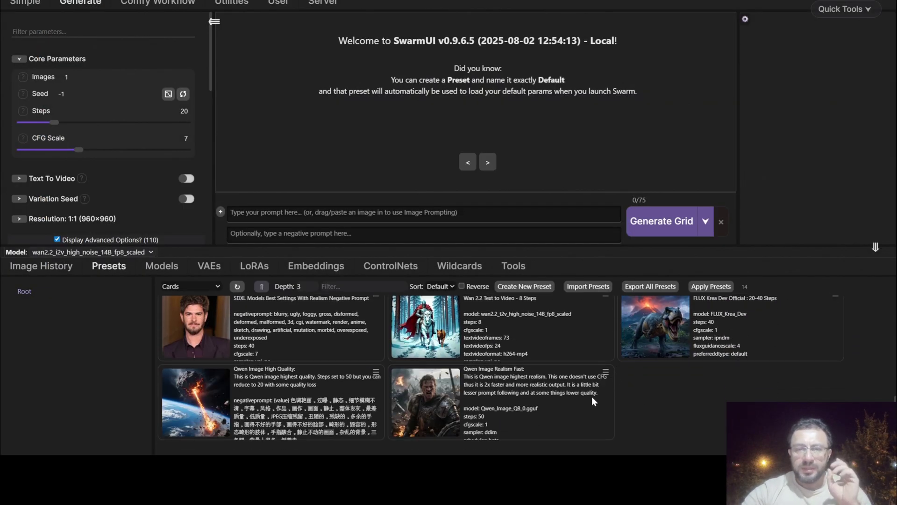
# Direct-apply the Qwen Image Realism Fast preset
pyautogui.moveTo(471, 370); pyautogui.dragTo(511, 370)
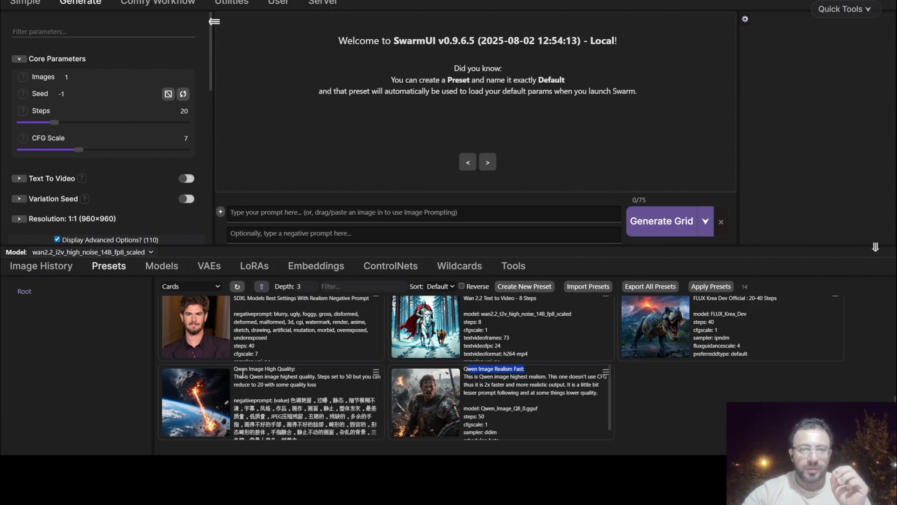
pyautogui.moveTo(242, 370); pyautogui.dragTo(281, 371)
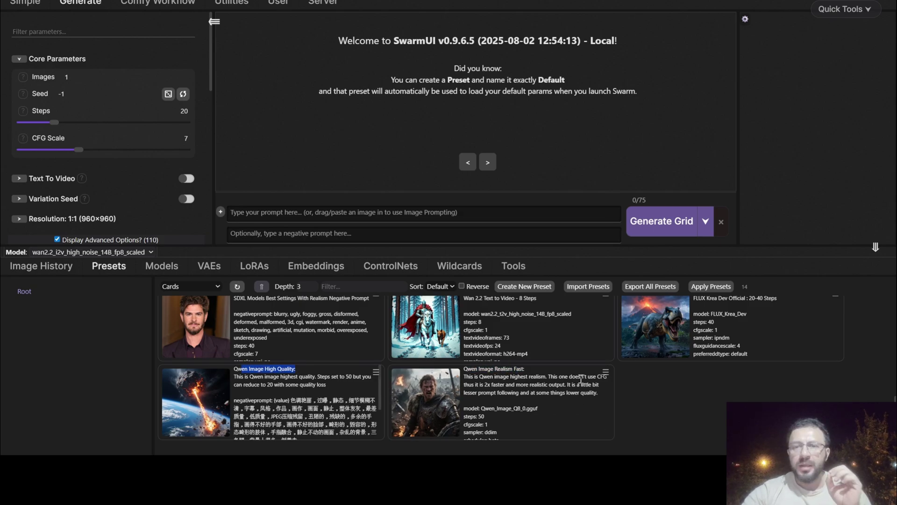
pyautogui.click(841, 10)
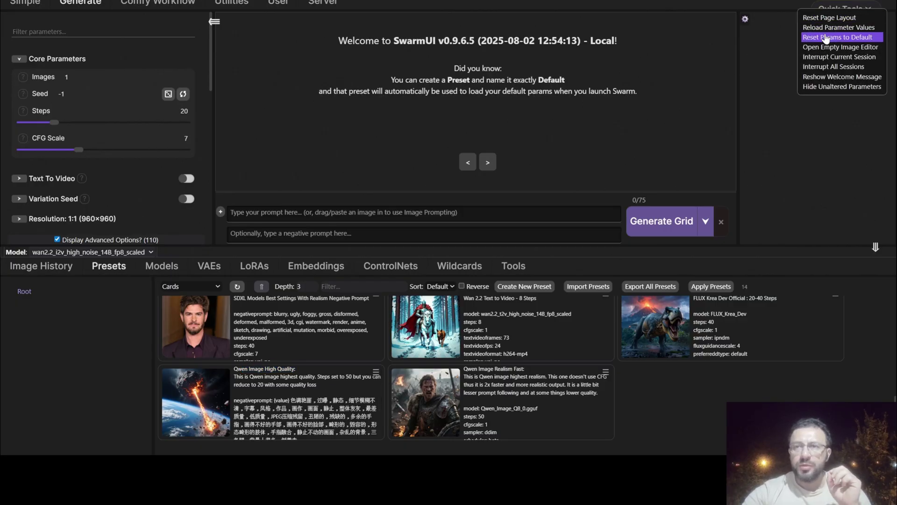
pyautogui.click(825, 39)
pyautogui.click(606, 371)
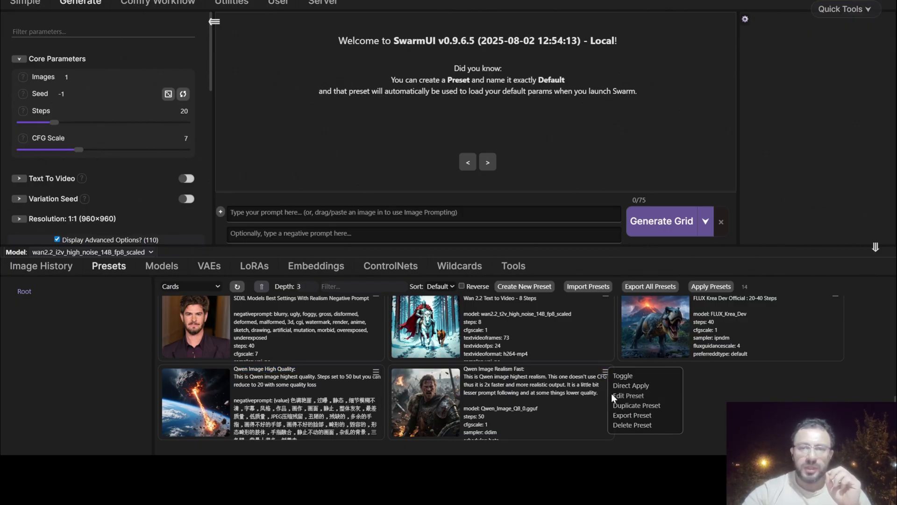
pyautogui.click(624, 386)
pyautogui.click(337, 215)
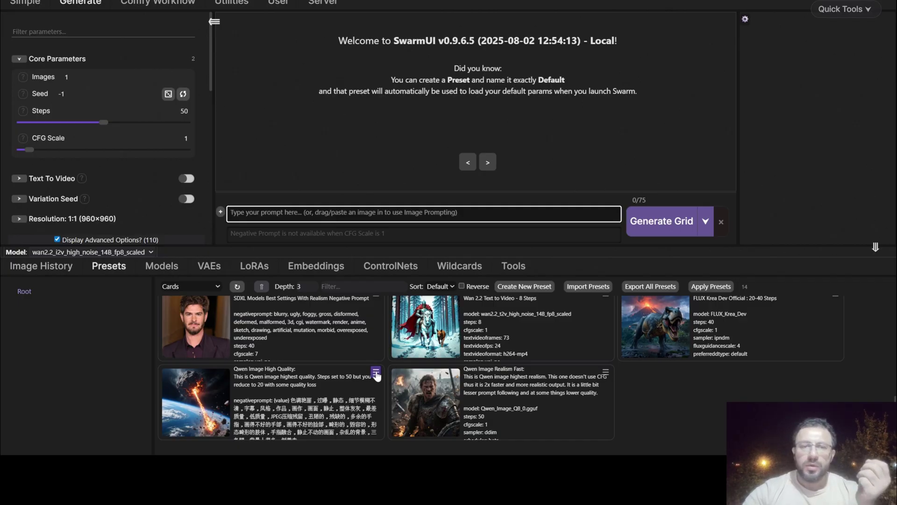
# Direct-apply Qwen Image High Quality: 50 steps, CFG 4 and its Chinese negative prompt
pyautogui.click(376, 372)
pyautogui.click(395, 387)
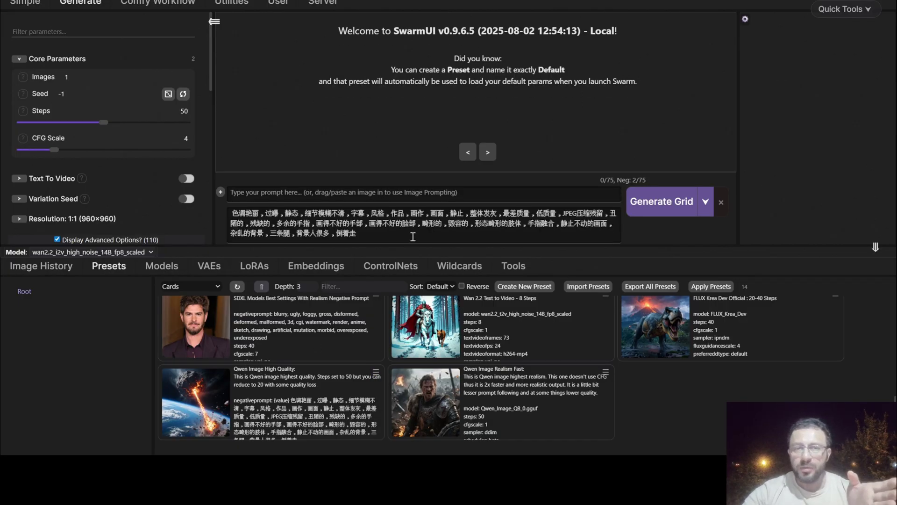
pyautogui.moveTo(402, 235); pyautogui.dragTo(230, 206)
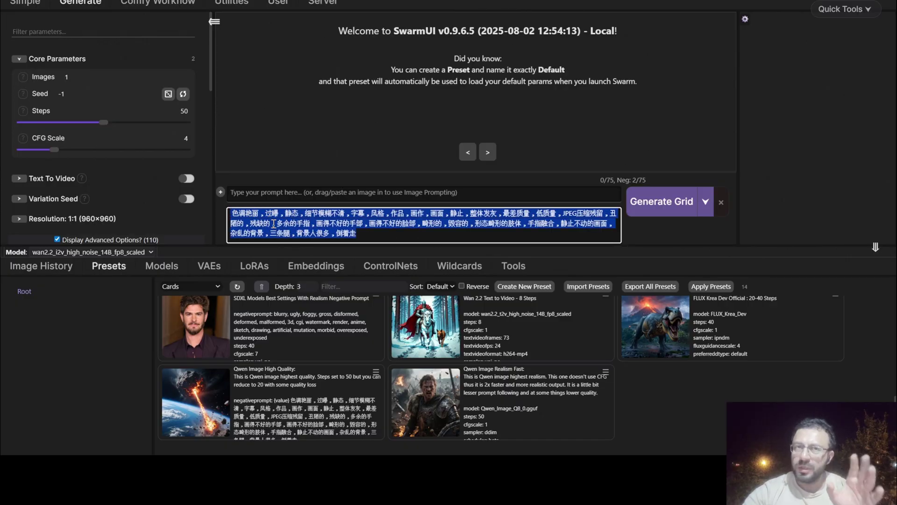
pyautogui.moveTo(464, 368); pyautogui.dragTo(525, 382)
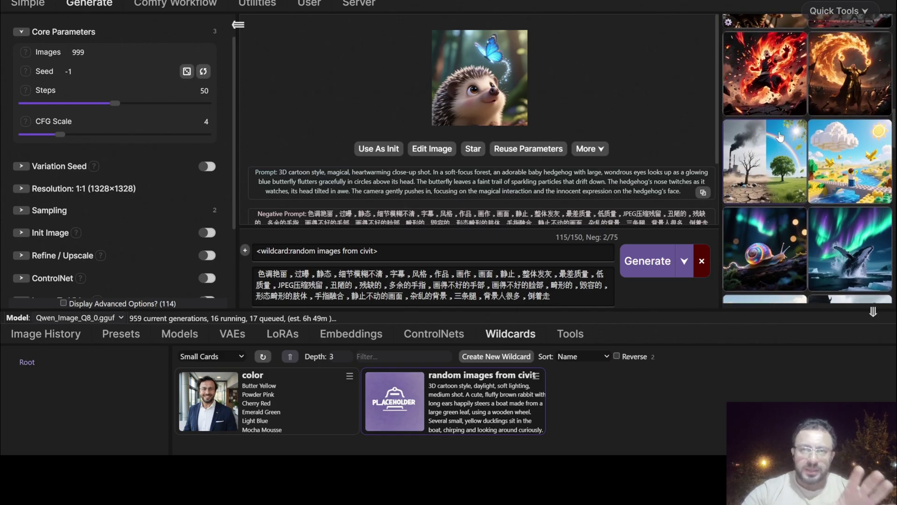
# View the predator image full-size, then bring up the presets list
pyautogui.click(785, 154)
pyautogui.click(496, 81)
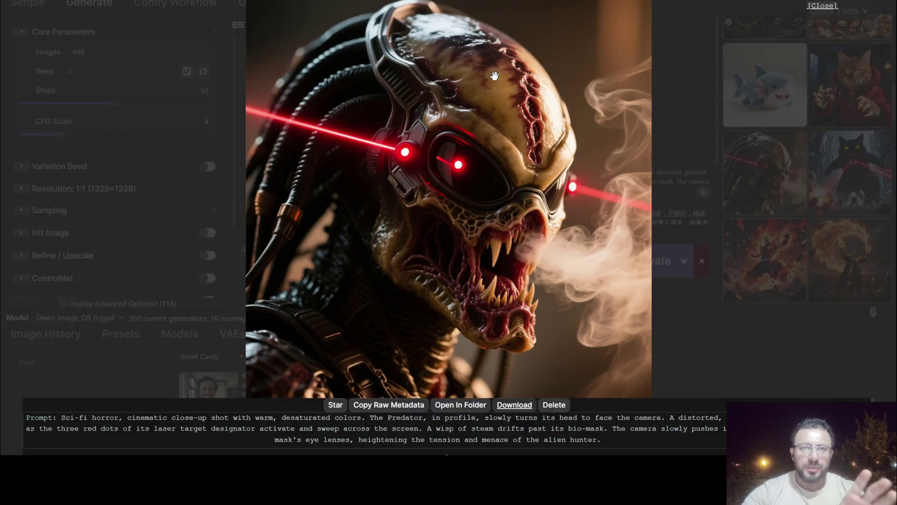
pyautogui.click(438, 154)
pyautogui.click(113, 345)
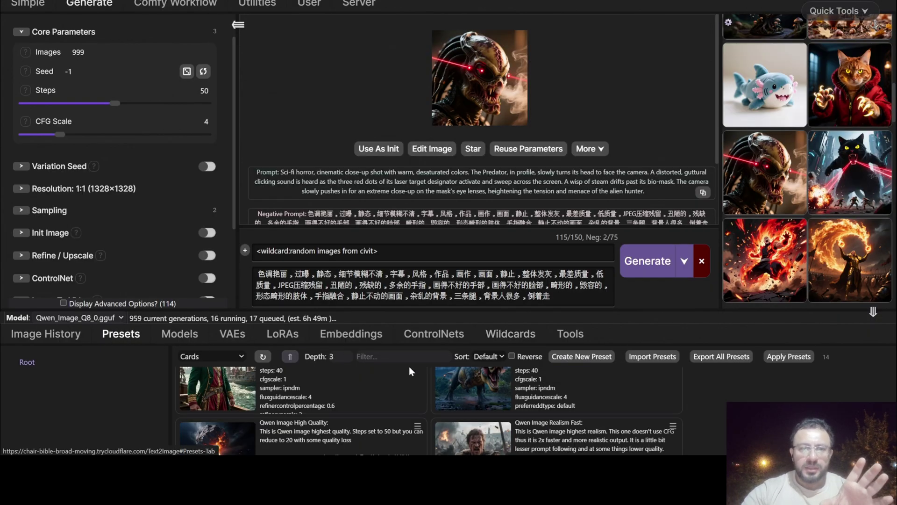
pyautogui.scroll(-1, 332, 397)
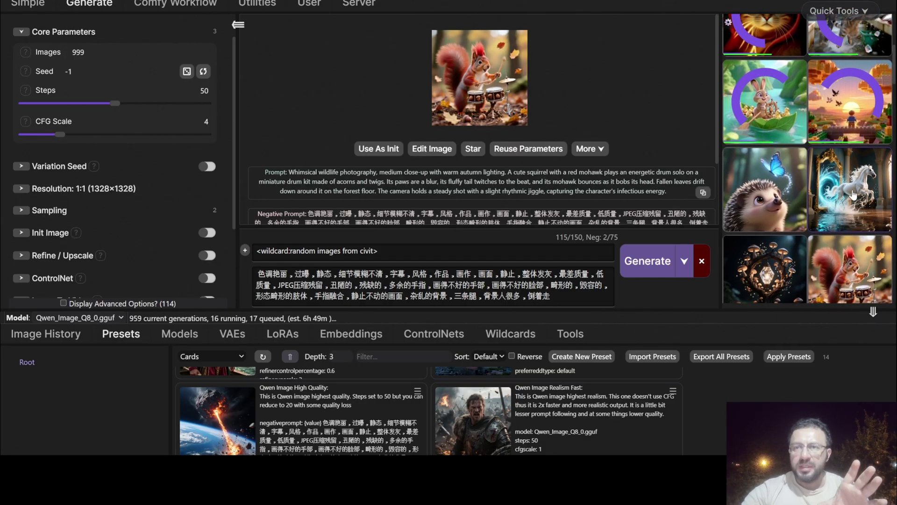
# Open the hedgehog, red-jacket cat and laser-eyed cat images full-size, closing each
pyautogui.click(854, 195)
pyautogui.click(761, 212)
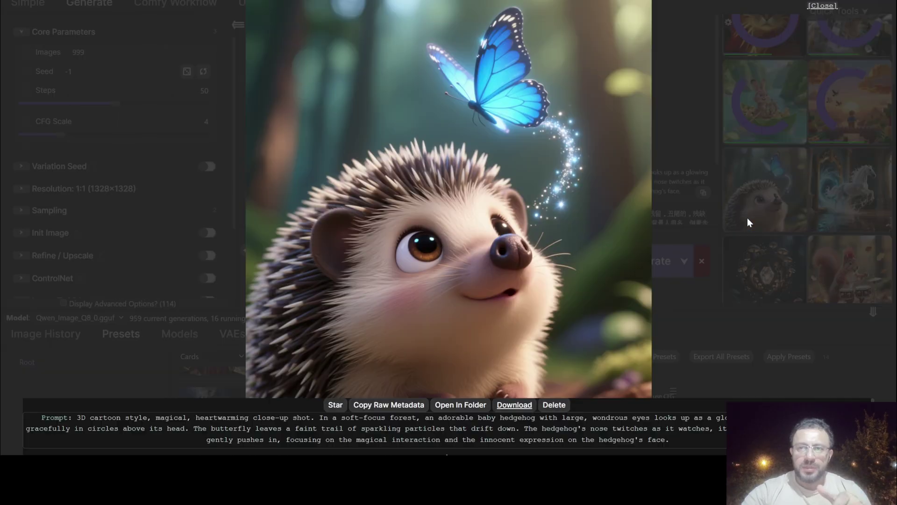
pyautogui.click(750, 222)
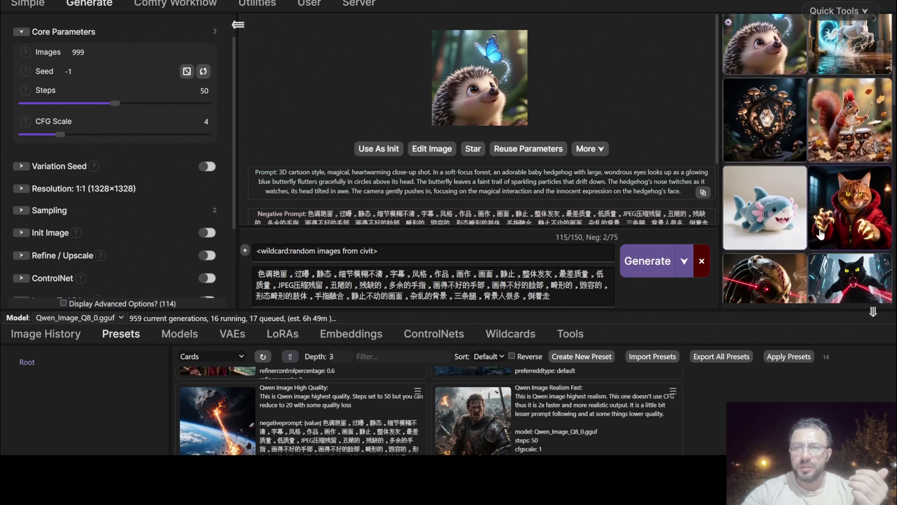
pyautogui.click(842, 146)
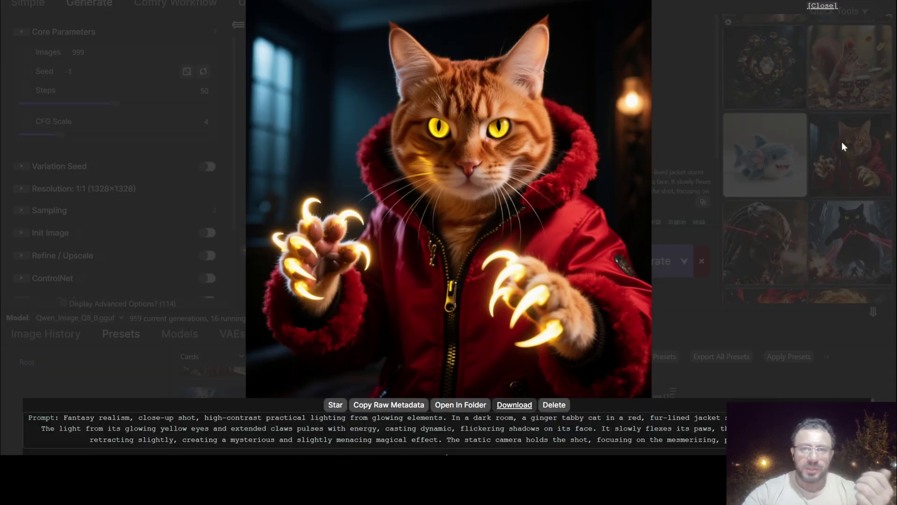
pyautogui.click(842, 142)
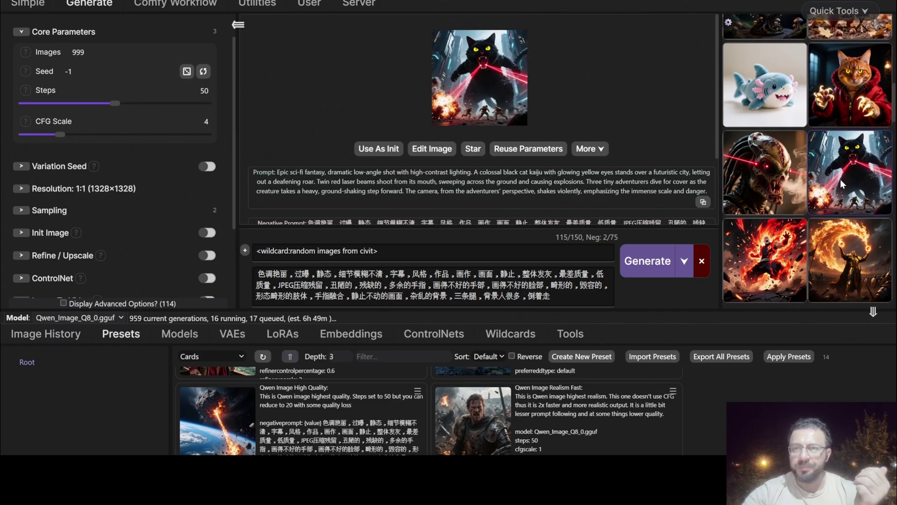
pyautogui.click(840, 178)
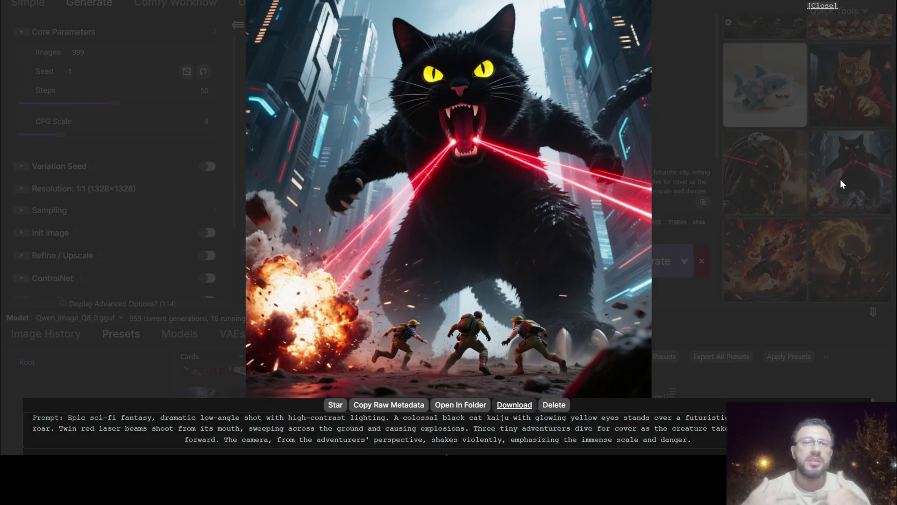
pyautogui.click(844, 193)
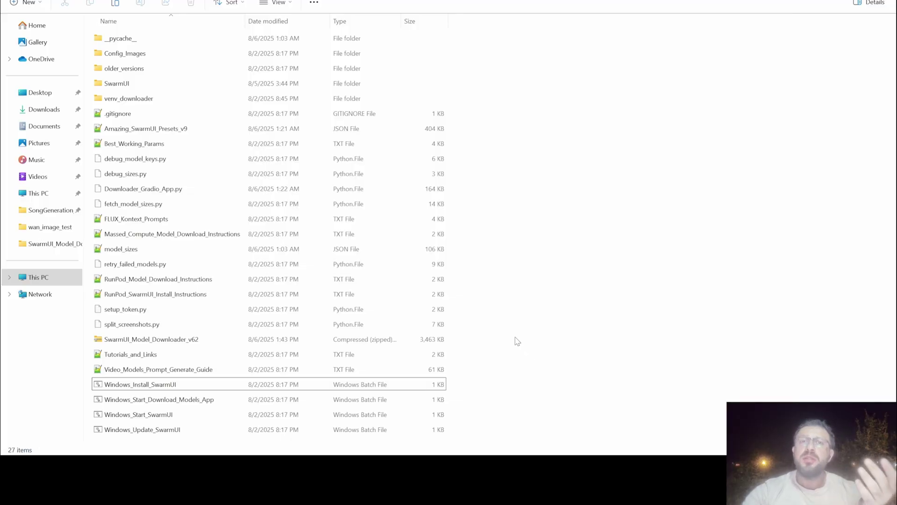
# Run Windows_Start_Download_Models_App.bat, accepting the unverified-file security warning
pyautogui.click(157, 404)
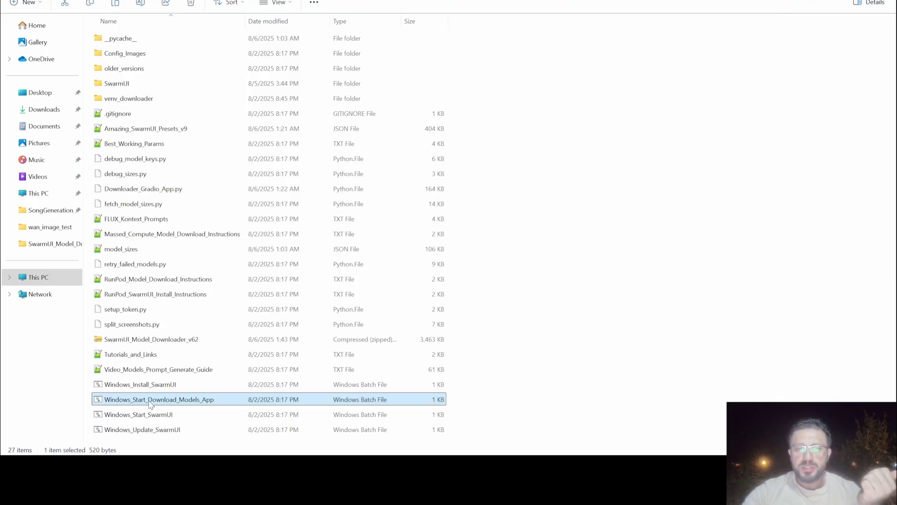
pyautogui.doubleClick(157, 403)
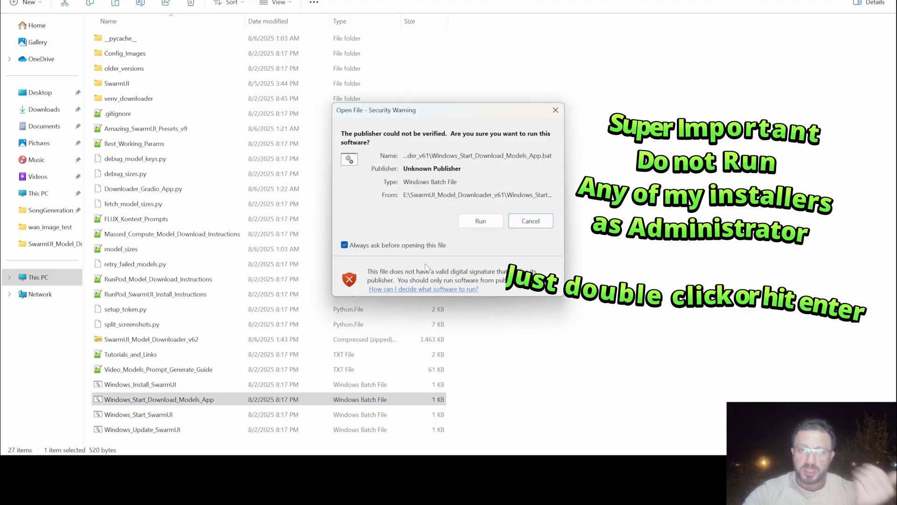
pyautogui.click(481, 222)
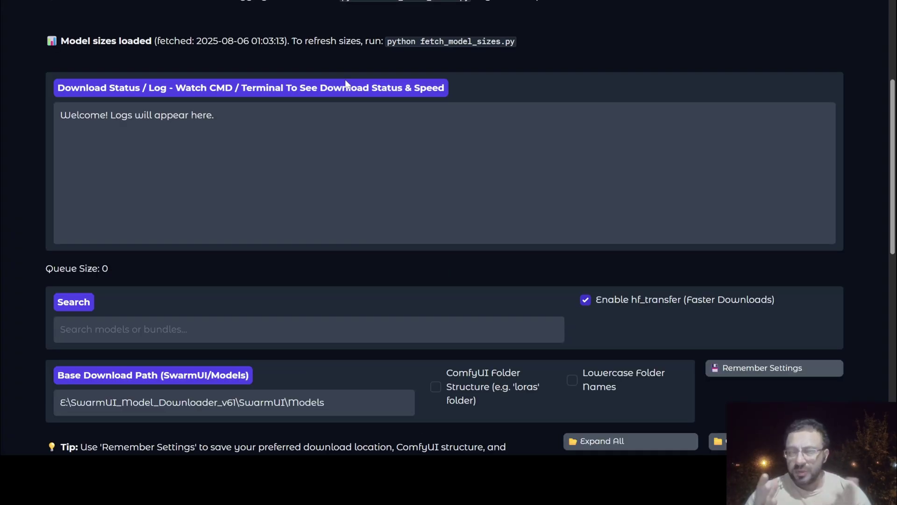
pyautogui.scroll(5, 451, 211)
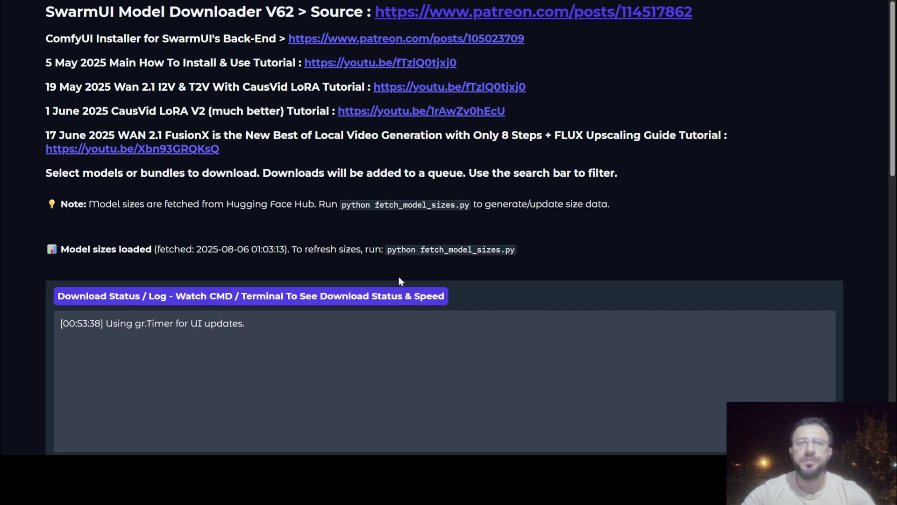
pyautogui.scroll(-2, 397, 280)
pyautogui.scroll(-4, 343, 300)
pyautogui.scroll(-6, 110, 137)
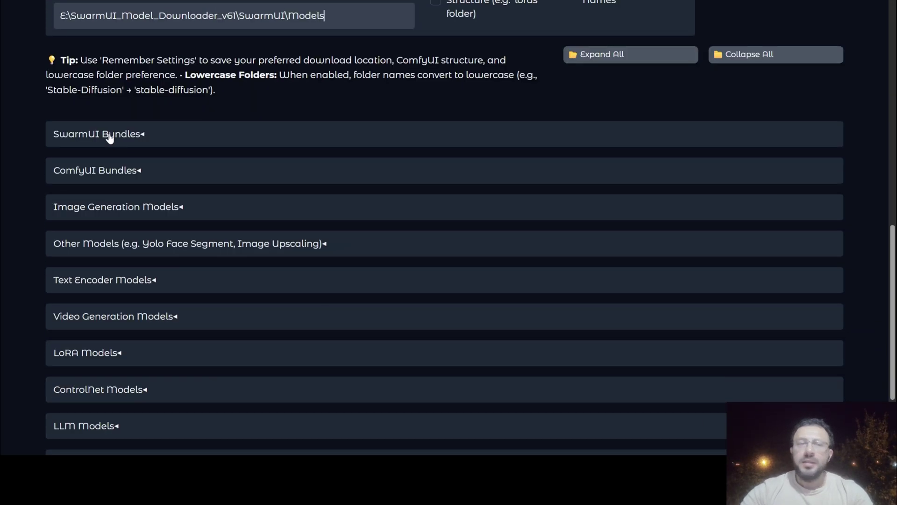
pyautogui.click(109, 136)
pyautogui.scroll(-1, 91, 232)
pyautogui.keyDown('ctrl'); pyautogui.scroll(2, 83, 250); pyautogui.keyUp('ctrl')
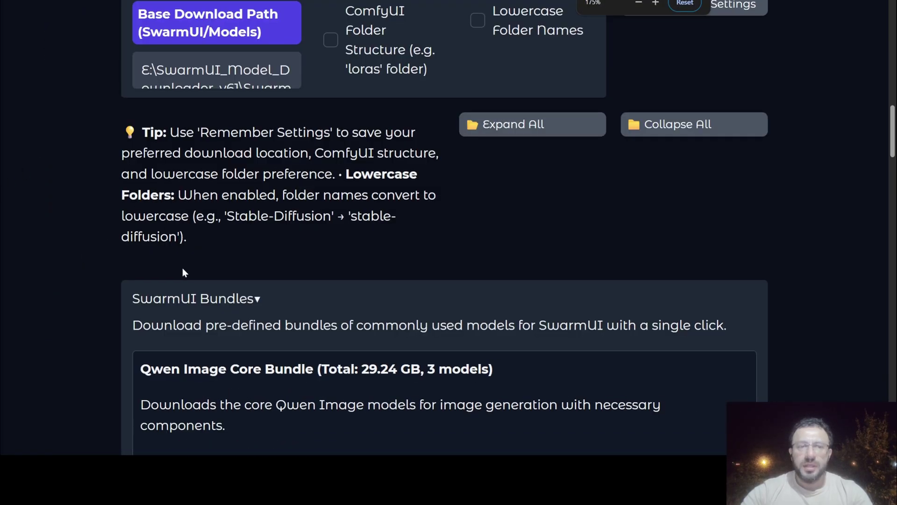
pyautogui.scroll(-3, 217, 139)
pyautogui.scroll(-1, 239, 229)
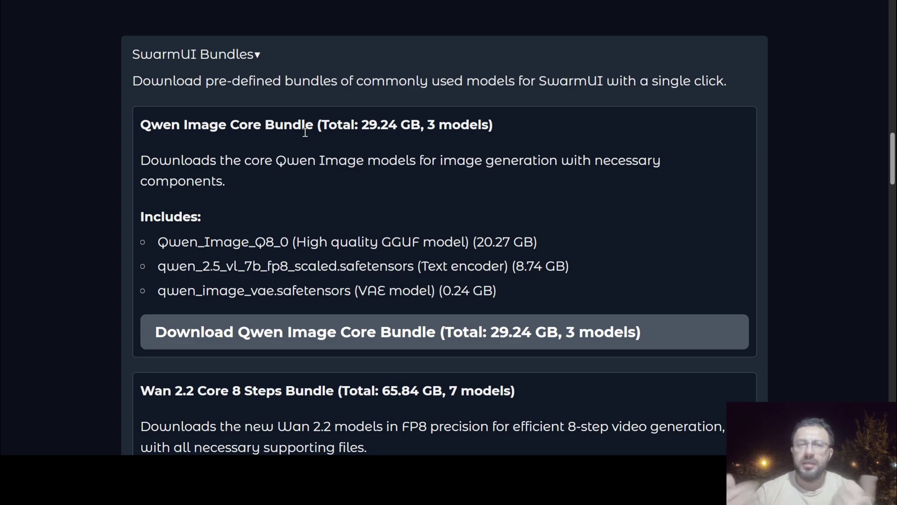
pyautogui.click(275, 55)
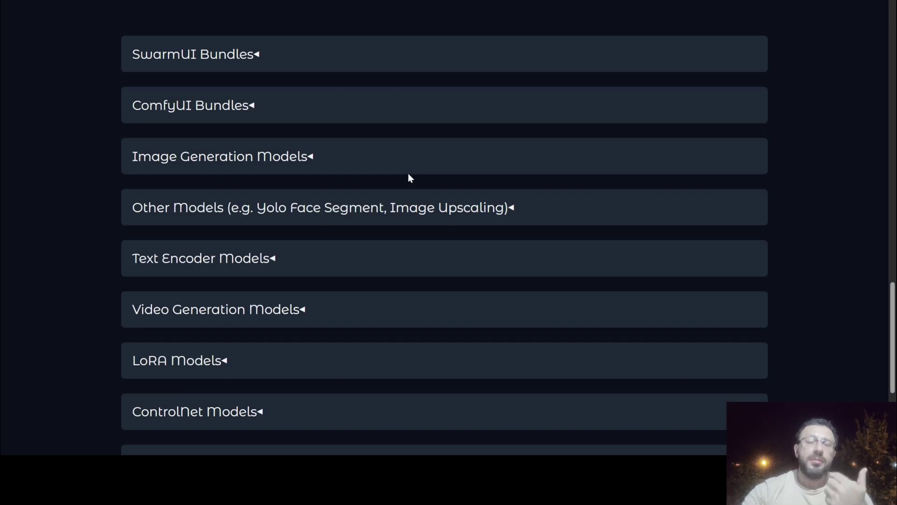
pyautogui.scroll(-1, 395, 234)
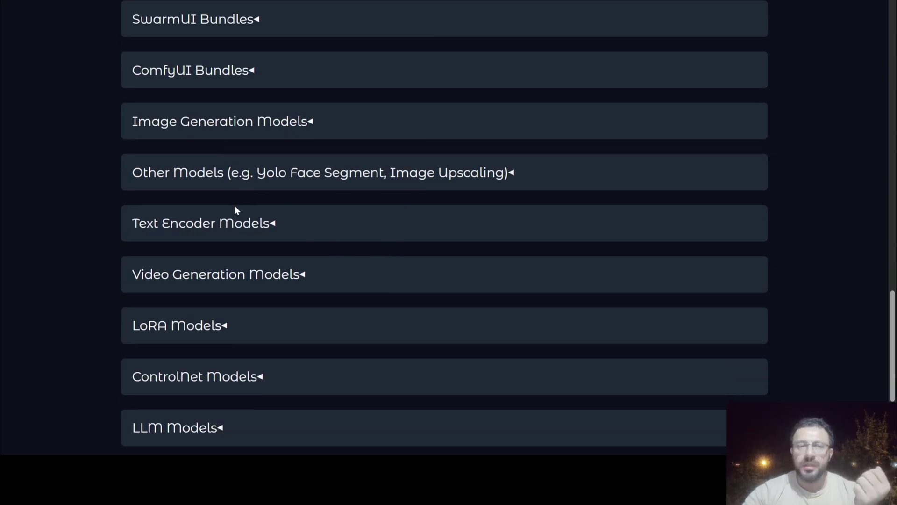
# Expand Image Generation Models > Qwen Image Models to list the six variants, including Qwen_Image_Q8_0
pyautogui.scroll(-1, 234, 206)
pyautogui.click(170, 89)
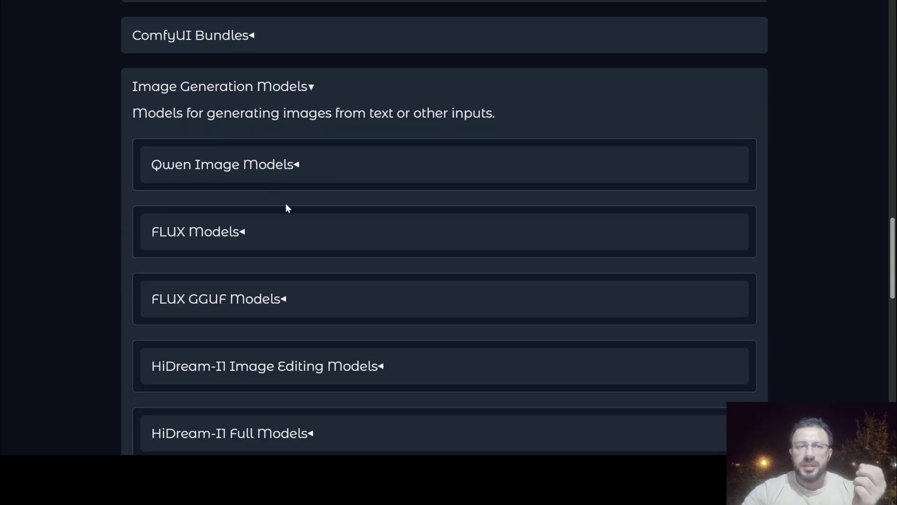
pyautogui.click(214, 167)
pyautogui.scroll(-2, 215, 168)
pyautogui.scroll(-1, 363, 281)
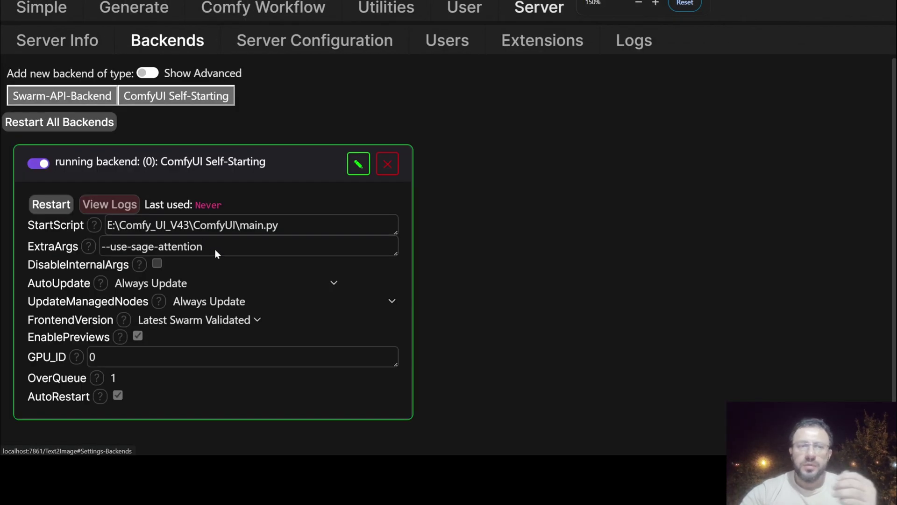
pyautogui.moveTo(215, 249); pyautogui.dragTo(99, 245)
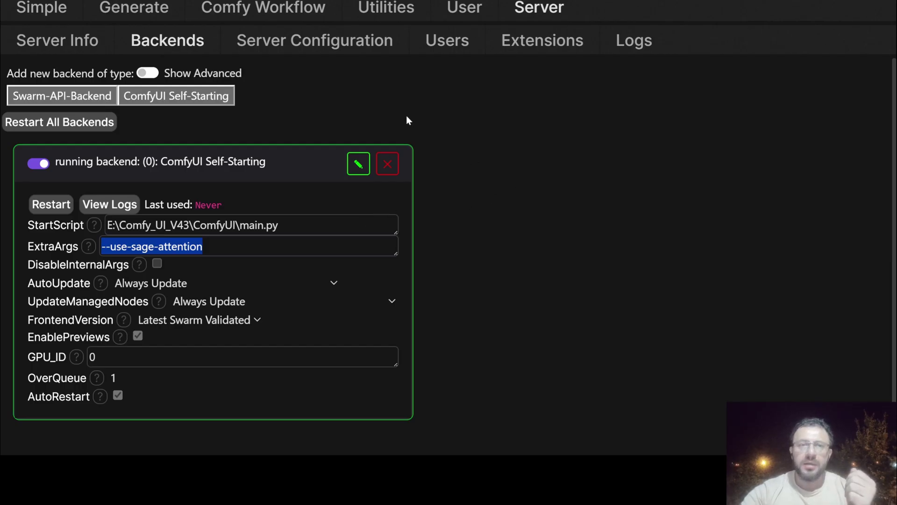
# Open Server Configuration and scroll through its settings
pyautogui.click(276, 42)
pyautogui.scroll(-3, 667, 349)
pyautogui.scroll(-5, 669, 350)
pyautogui.scroll(-5, 669, 351)
pyautogui.scroll(-5, 670, 352)
pyautogui.scroll(-5, 668, 361)
pyautogui.scroll(-2, 627, 395)
pyautogui.scroll(-5, 633, 389)
pyautogui.scroll(-5, 621, 395)
pyautogui.moveTo(692, 351); pyautogui.dragTo(488, 344)
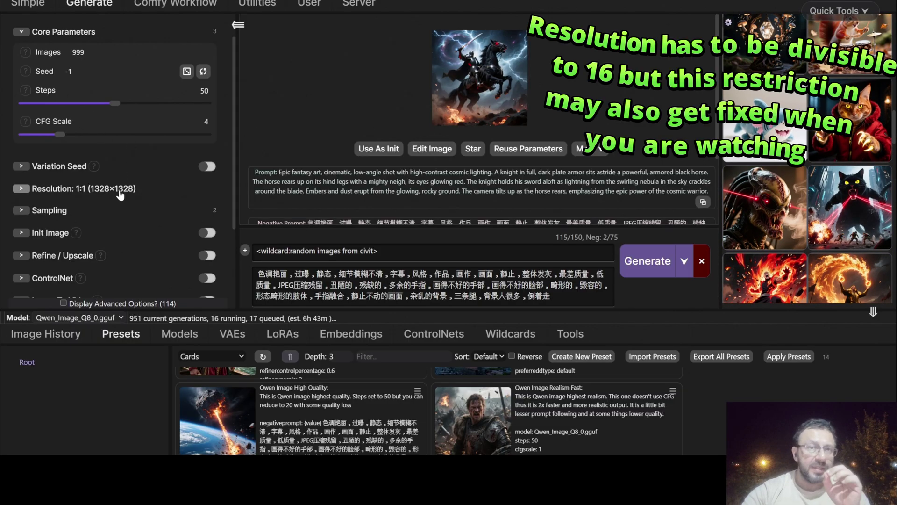
# Reveal the aspect ratio and side length options, then scroll the image history up
pyautogui.click(119, 192)
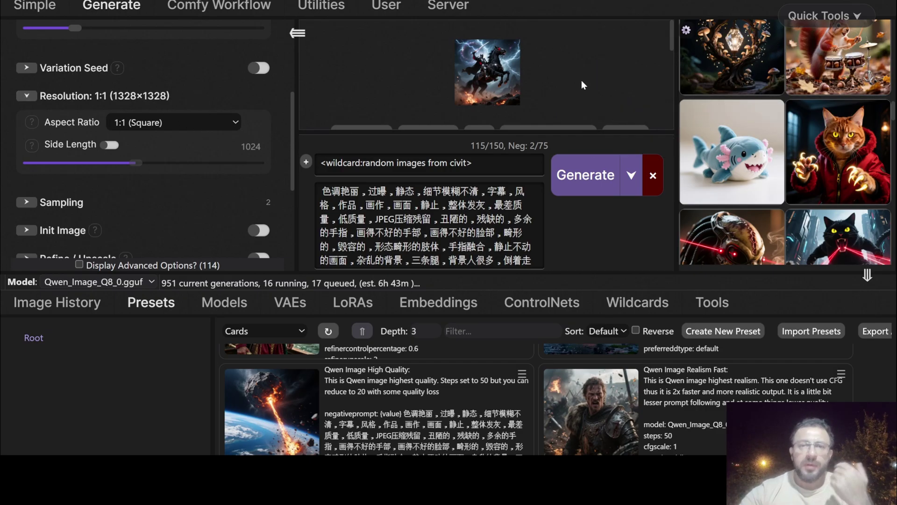
pyautogui.scroll(5, 787, 185)
pyautogui.scroll(5, 787, 186)
pyautogui.scroll(5, 788, 186)
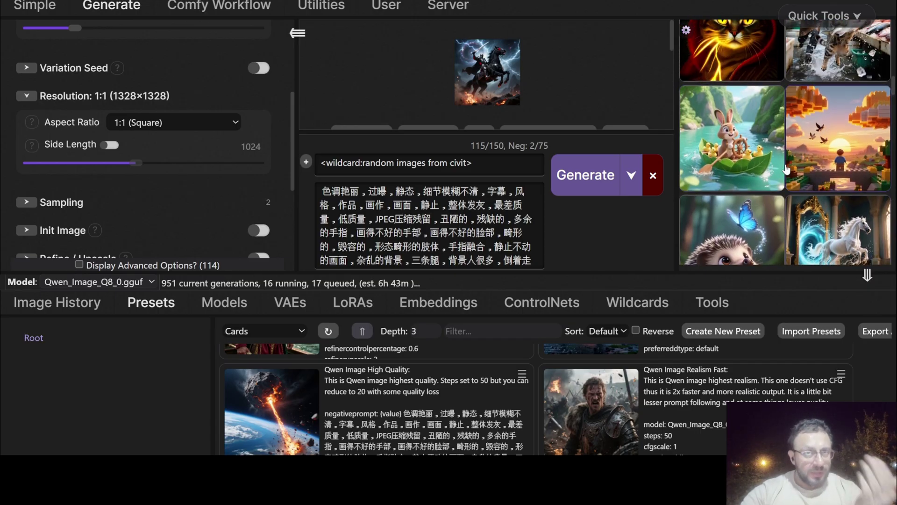
pyautogui.scroll(3, 787, 185)
pyautogui.scroll(3, 788, 192)
pyautogui.scroll(2, 788, 199)
pyautogui.scroll(1, 788, 199)
pyautogui.scroll(2, 762, 154)
# View the knight, baker, weightlifting ant, black cat and fish-market cat images full-size
pyautogui.click(742, 120)
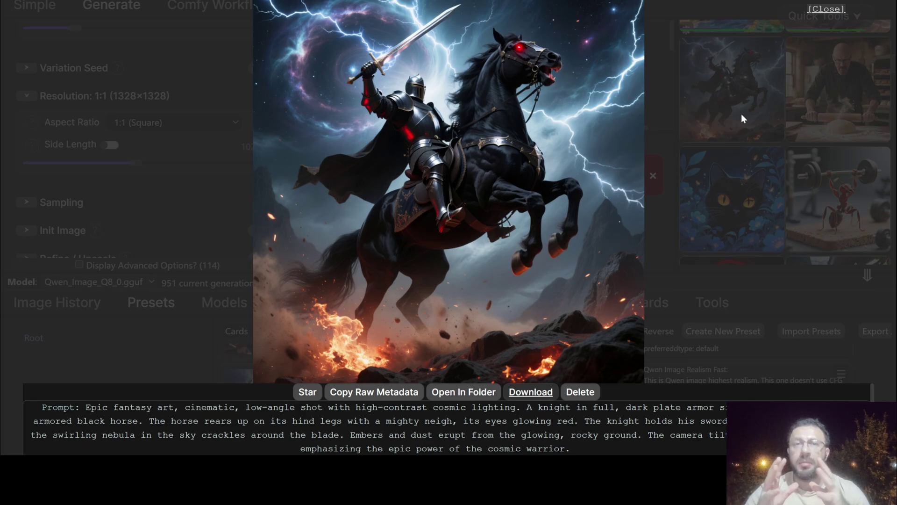
pyautogui.click(742, 114)
pyautogui.click(827, 100)
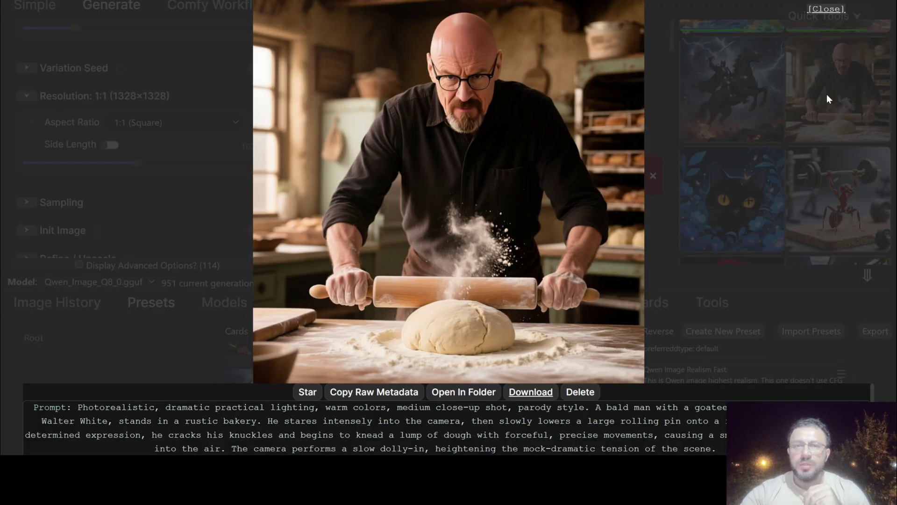
pyautogui.click(753, 107)
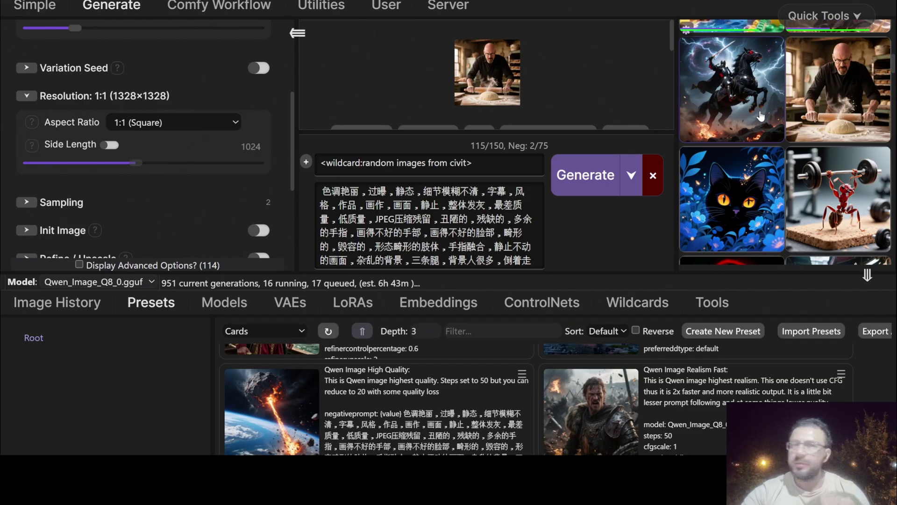
pyautogui.click(845, 218)
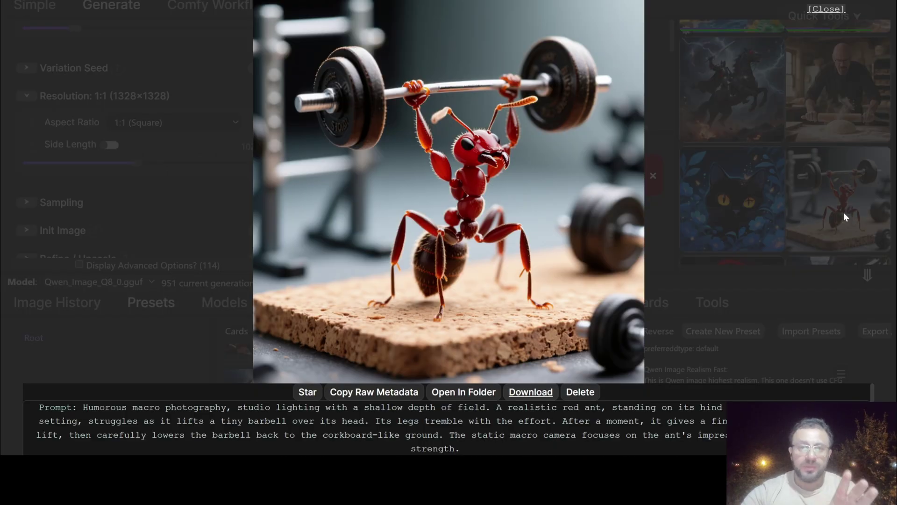
pyautogui.click(826, 185)
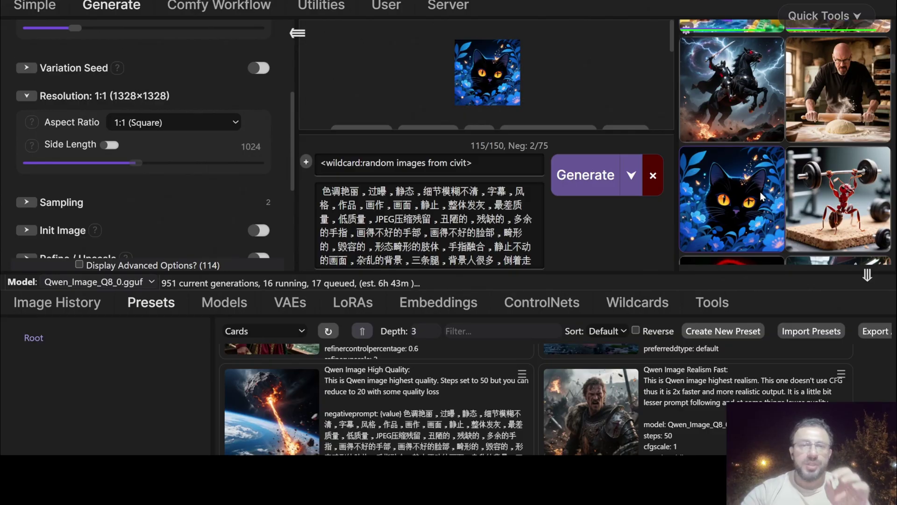
pyautogui.click(760, 192)
pyautogui.click(760, 192)
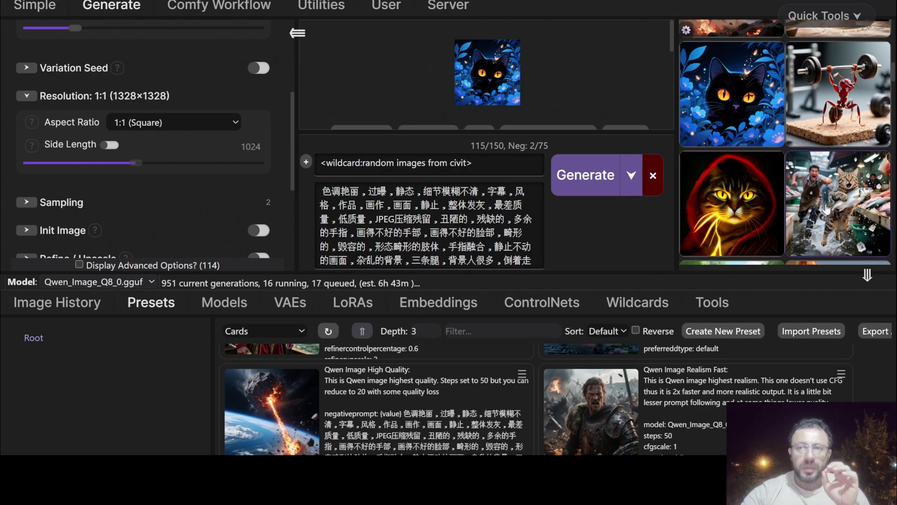
pyautogui.click(826, 204)
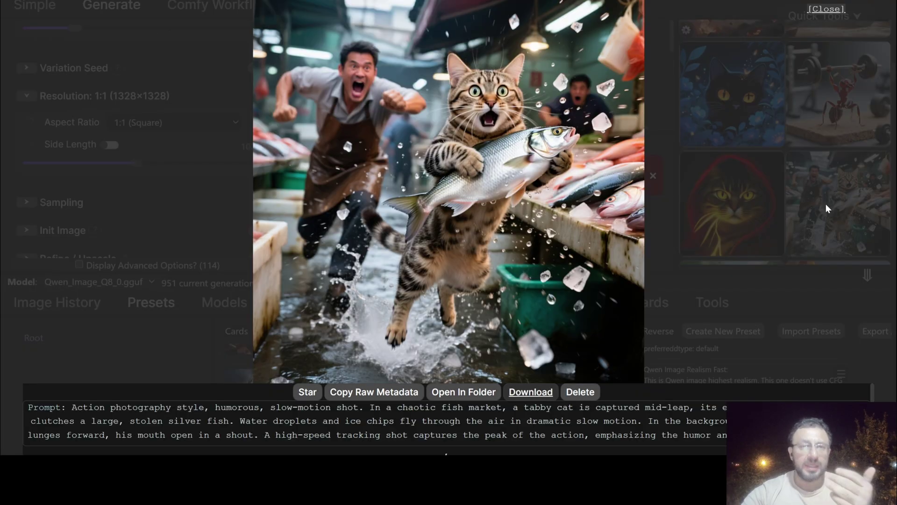
pyautogui.click(826, 204)
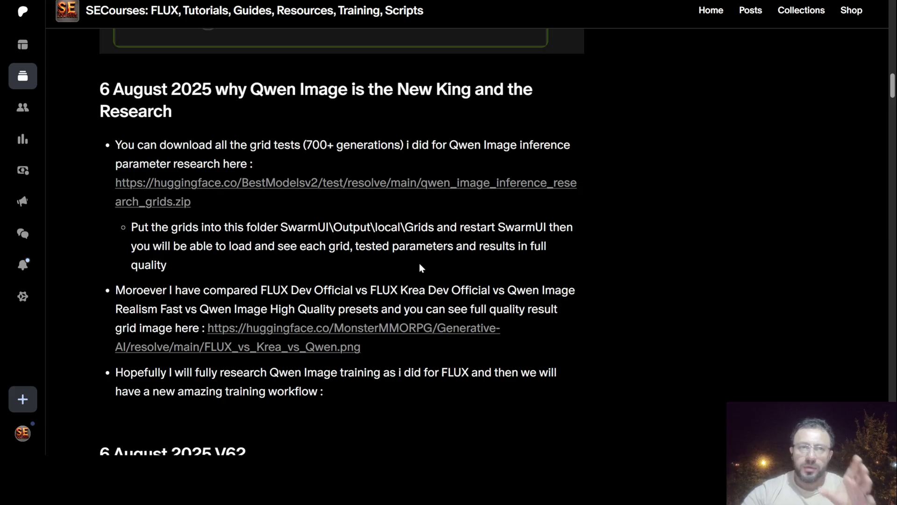
pyautogui.scroll(-1, 419, 264)
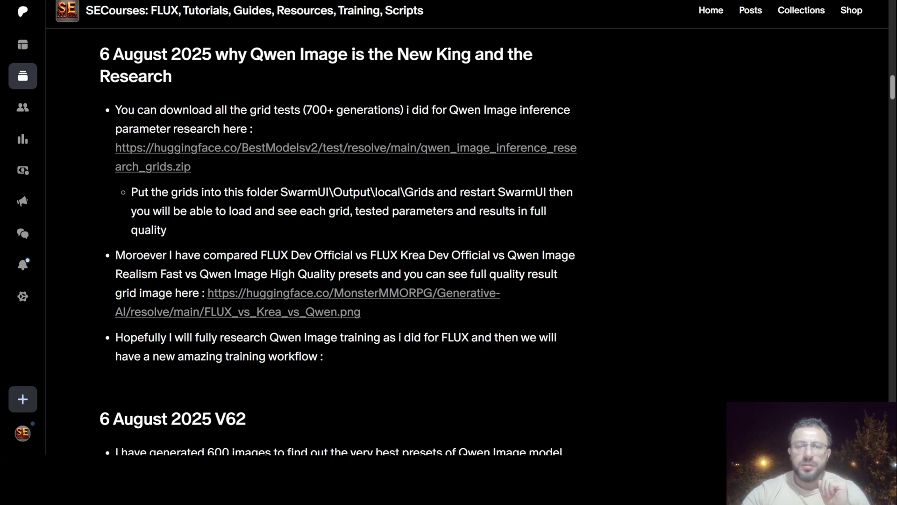
# Switch to File Explorer and navigate to SwarmUI > Output > local > Grids
pyautogui.hotkey('alt', 'Tab')
pyautogui.doubleClick(133, 86)
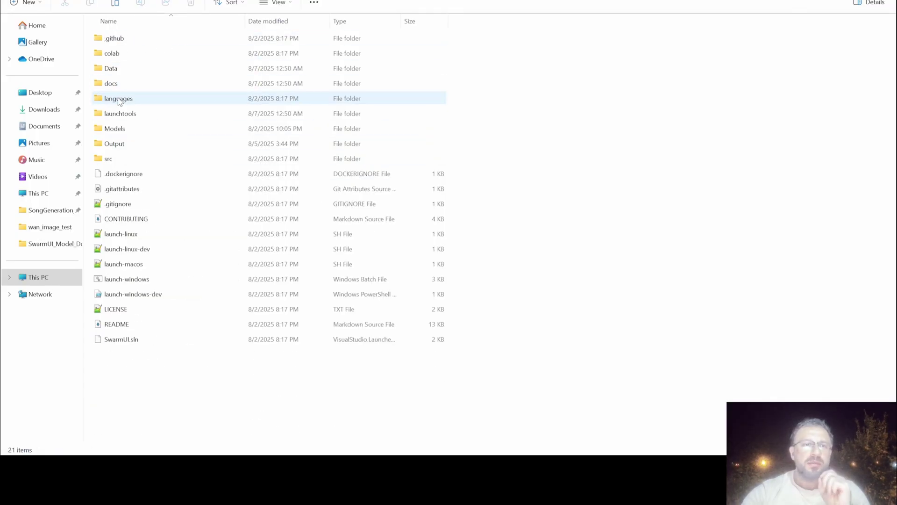
pyautogui.doubleClick(117, 143)
pyautogui.doubleClick(120, 39)
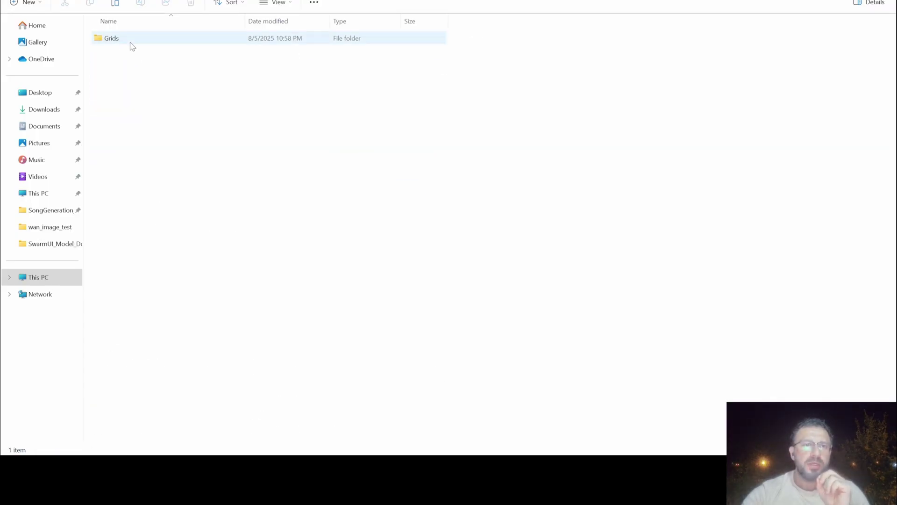
pyautogui.doubleClick(128, 41)
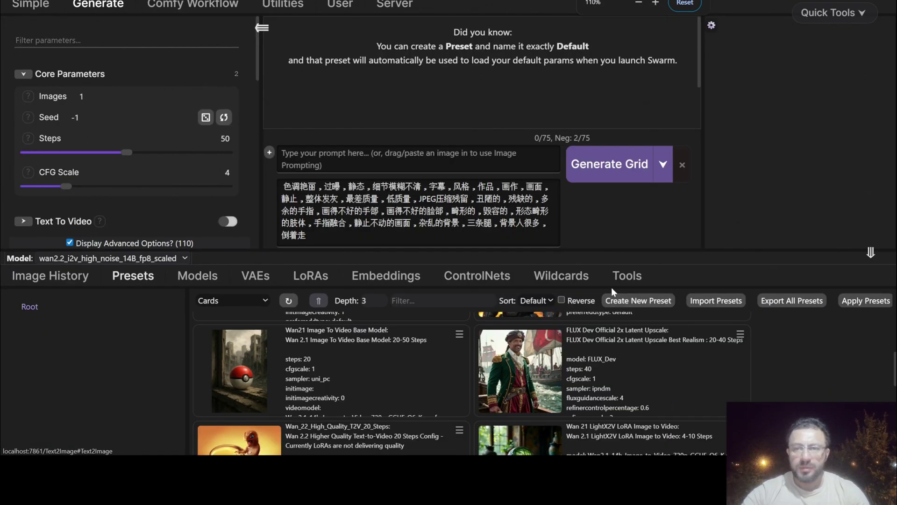
# Open the Grid Generator and load the first saved grid config from history
pyautogui.click(613, 280)
pyautogui.scroll(-1, 234, 348)
pyautogui.scroll(1, 252, 337)
pyautogui.click(258, 334)
pyautogui.click(437, 82)
pyautogui.click(440, 109)
# Reselect Grid Generator from the tools list and expand its saved grid configs again
pyautogui.click(676, 307)
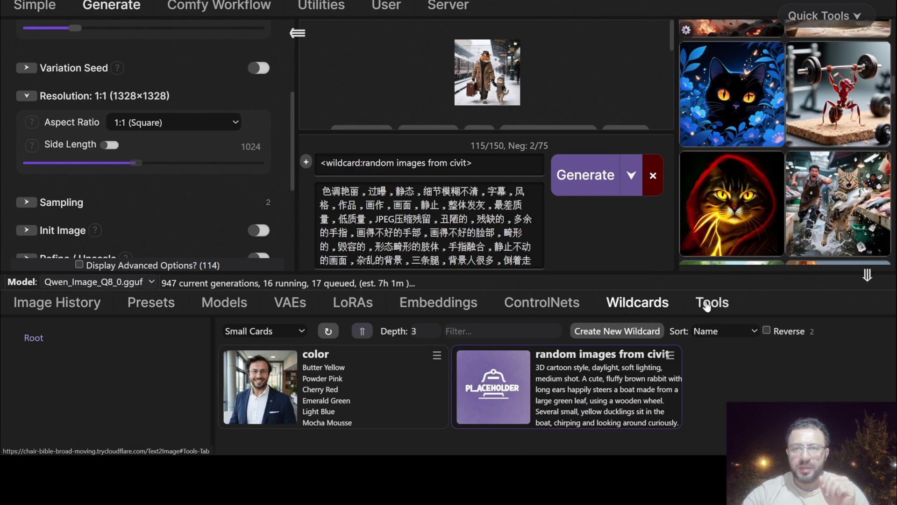
pyautogui.click(711, 303)
pyautogui.click(196, 329)
pyautogui.click(98, 401)
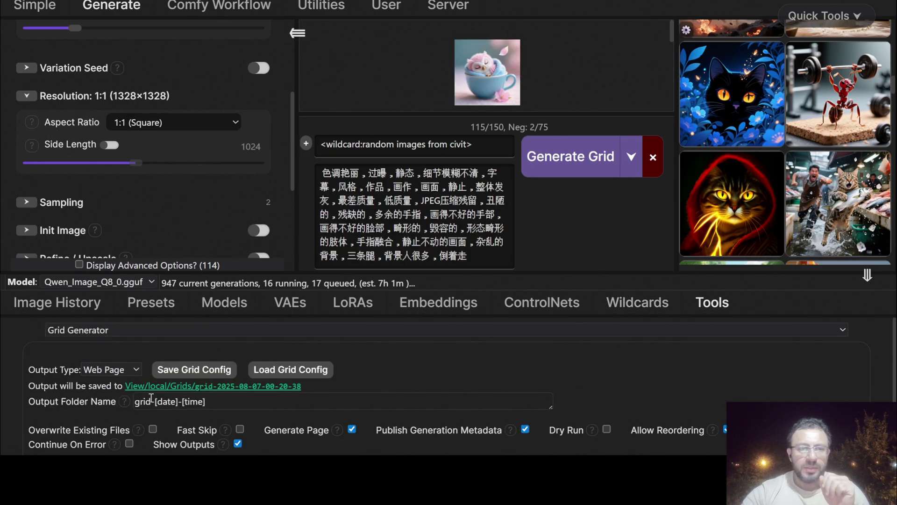
pyautogui.click(290, 369)
pyautogui.click(423, 94)
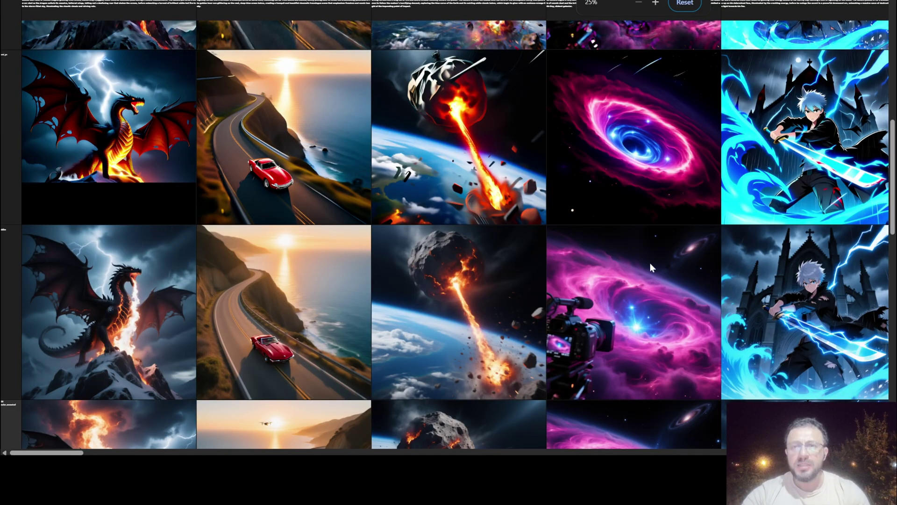
pyautogui.scroll(3, 649, 263)
pyautogui.scroll(3, 662, 270)
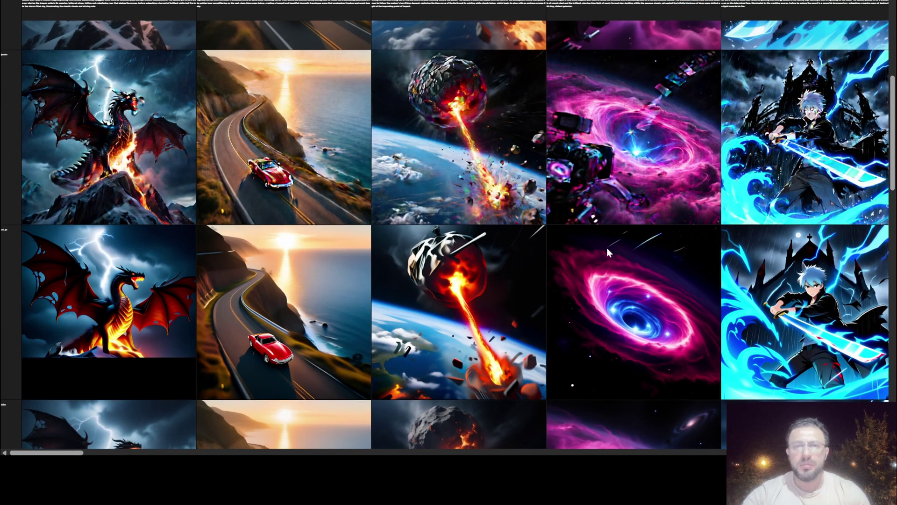
pyautogui.scroll(3, 607, 248)
pyautogui.scroll(3, 702, 289)
pyautogui.moveTo(47, 452)
pyautogui.mouseDown()
pyautogui.moveTo(242, 452)
pyautogui.moveTo(410, 437)
pyautogui.mouseUp()
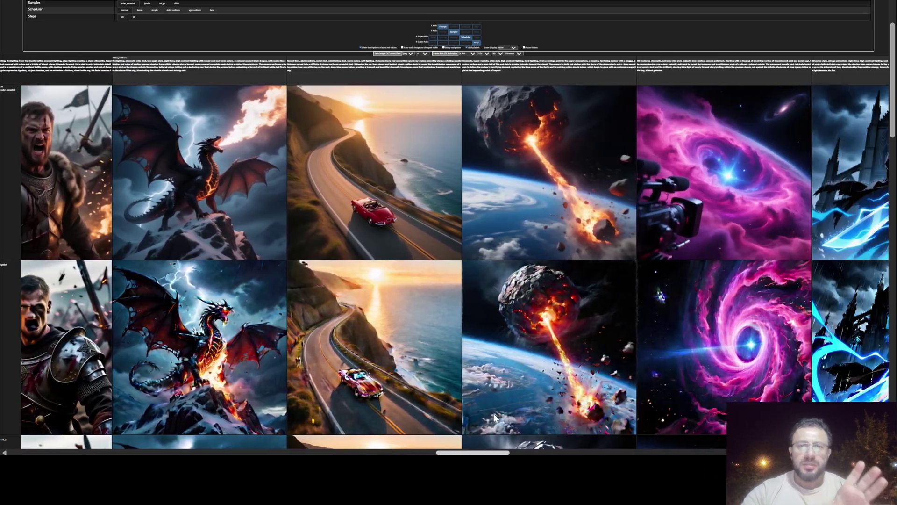
pyautogui.moveTo(411, 437)
pyautogui.mouseDown()
pyautogui.moveTo(535, 396)
pyautogui.moveTo(620, 387)
pyautogui.mouseUp()
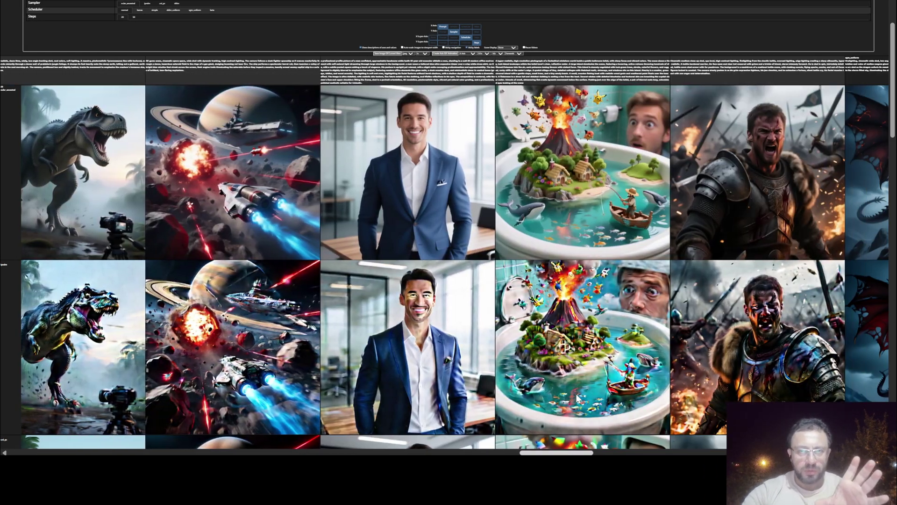
pyautogui.hscroll(4, 649, 350)
pyautogui.scroll(-8, 677, 313)
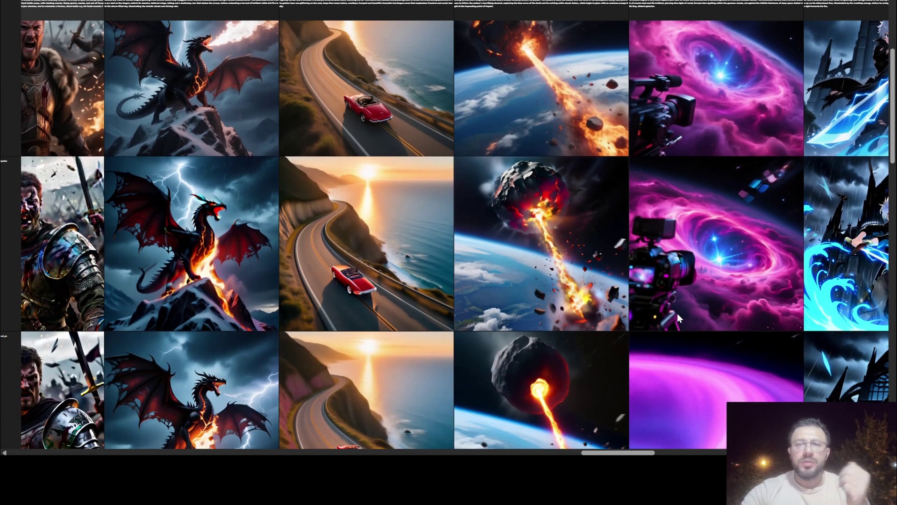
pyautogui.scroll(-3, 677, 304)
pyautogui.scroll(-3, 675, 304)
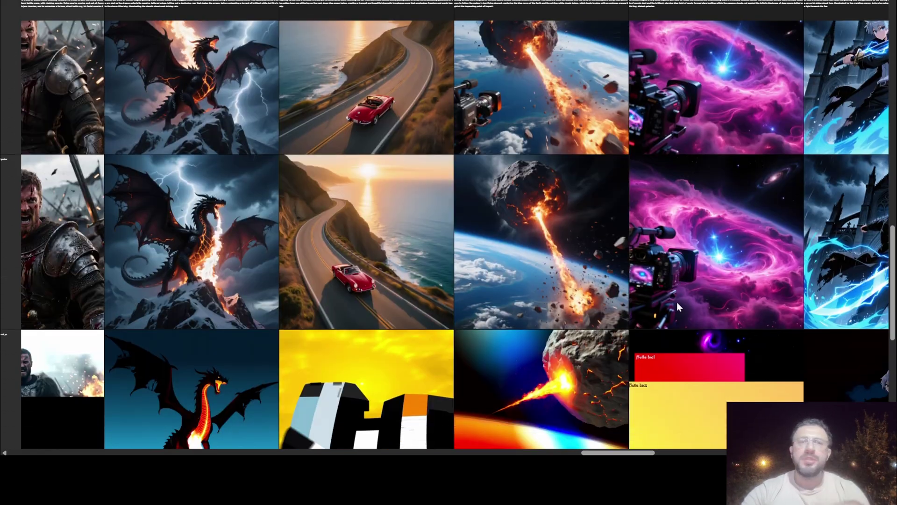
pyautogui.scroll(-2, 676, 302)
pyautogui.scroll(-3, 652, 295)
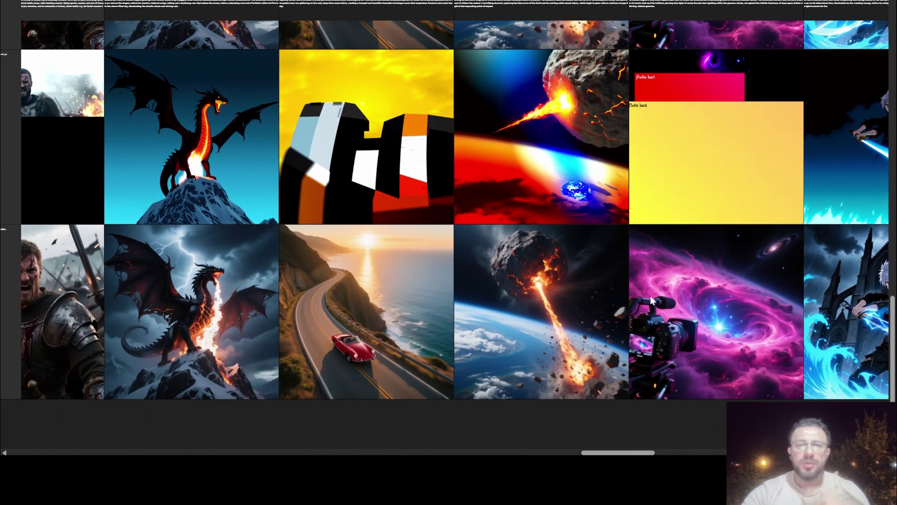
pyautogui.scroll(2, 576, 273)
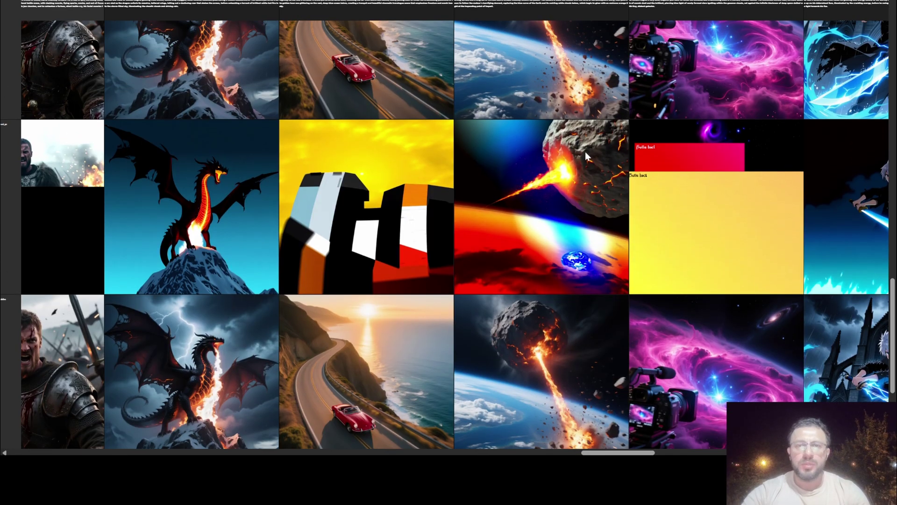
pyautogui.scroll(3, 585, 151)
pyautogui.click(489, 196)
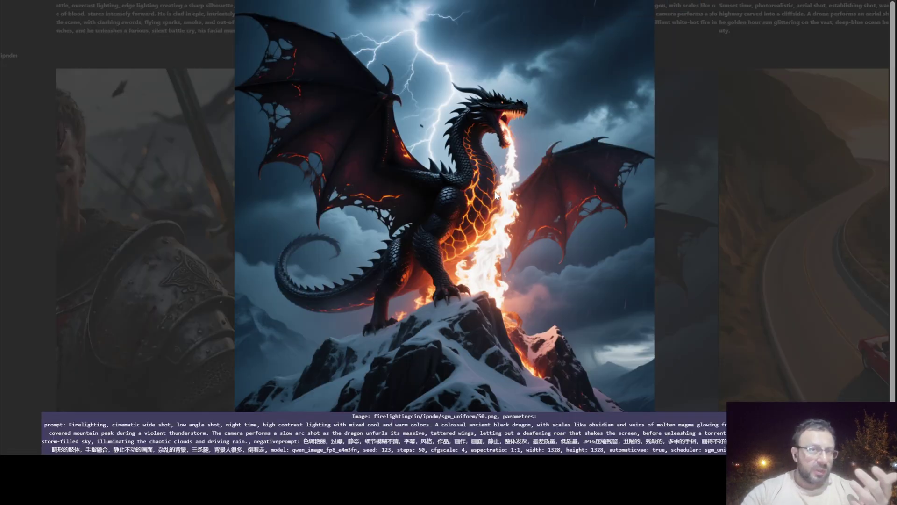
pyautogui.click(627, 172)
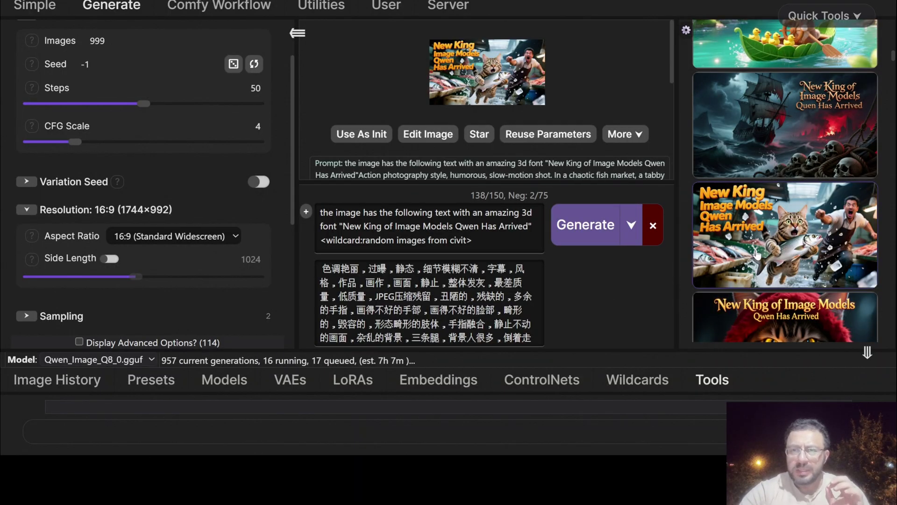
# View the fish-market cat image with its title, then enlarge the page
pyautogui.click(757, 253)
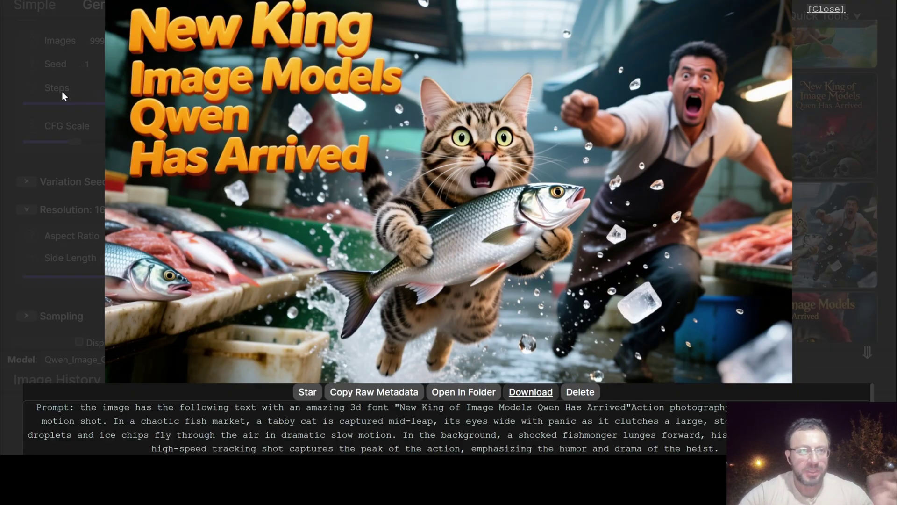
pyautogui.click(31, 80)
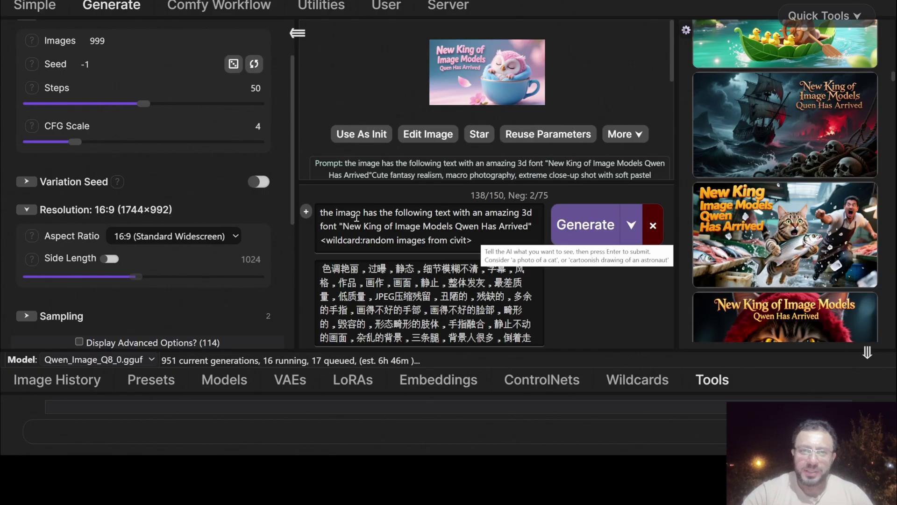
pyautogui.hotkey('ctrl', '+')
pyautogui.hotkey('ctrl', '+')
pyautogui.hotkey('ctrl', '+')
pyautogui.hotkey('ctrl', '+')
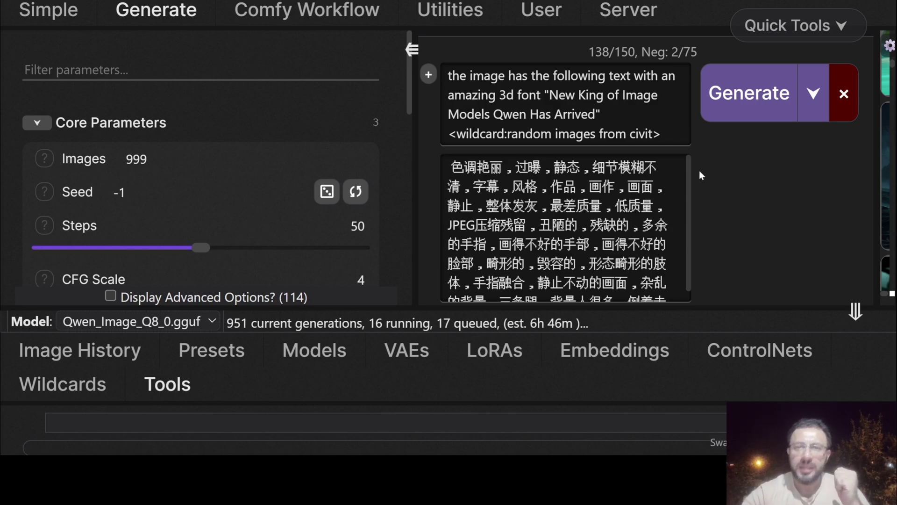
# Select the prompt's wildcard text, zoom out, and reopen the fish-market cat full-size
pyautogui.moveTo(662, 136); pyautogui.dragTo(440, 138)
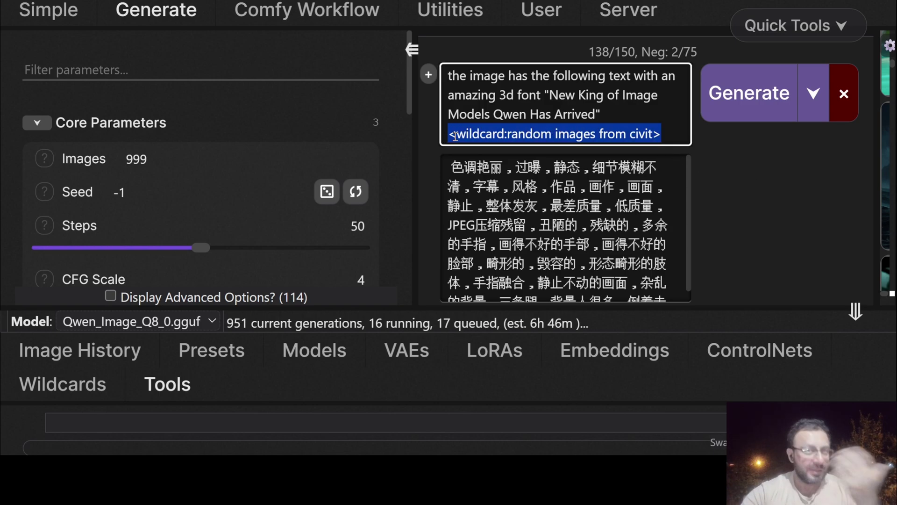
pyautogui.hotkey('ctrl', '-')
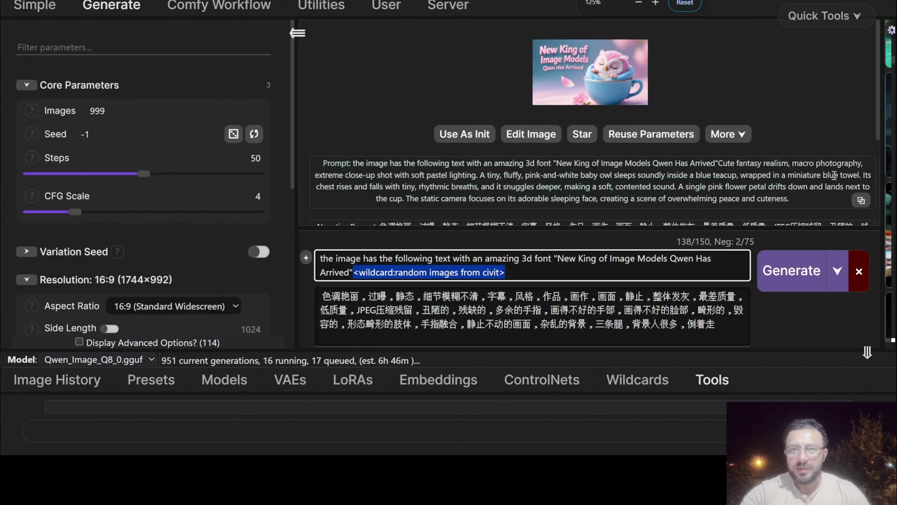
pyautogui.click(885, 169)
pyautogui.click(748, 262)
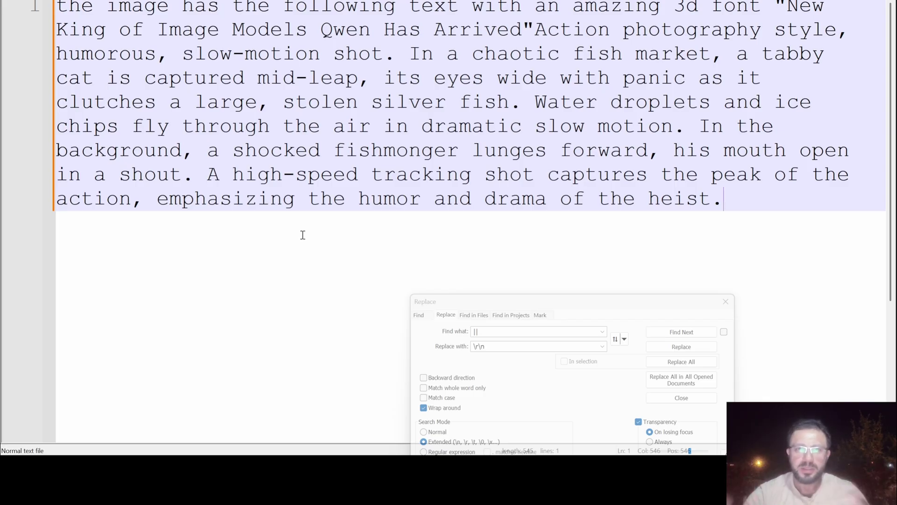
pyautogui.moveTo(724, 199)
pyautogui.mouseDown()
pyautogui.moveTo(680, 175)
pyautogui.moveTo(59, 7)
pyautogui.mouseUp()
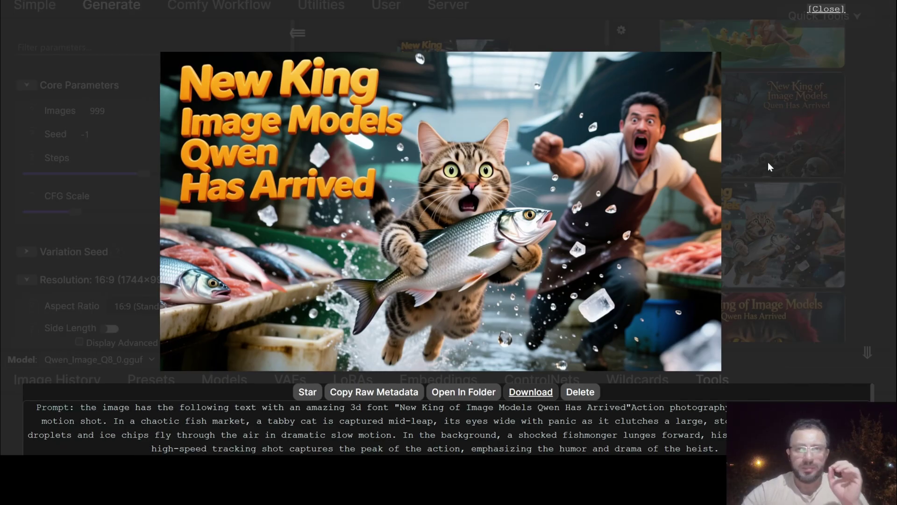
# Step from the fish-market cat through the Lego, hedgehog and crystal mushroom lamp images
pyautogui.press('Right')
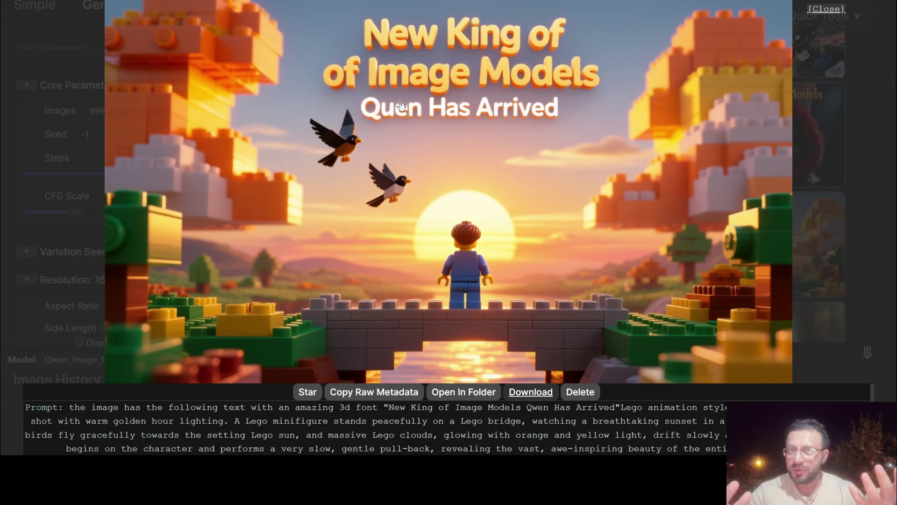
pyautogui.press('Right')
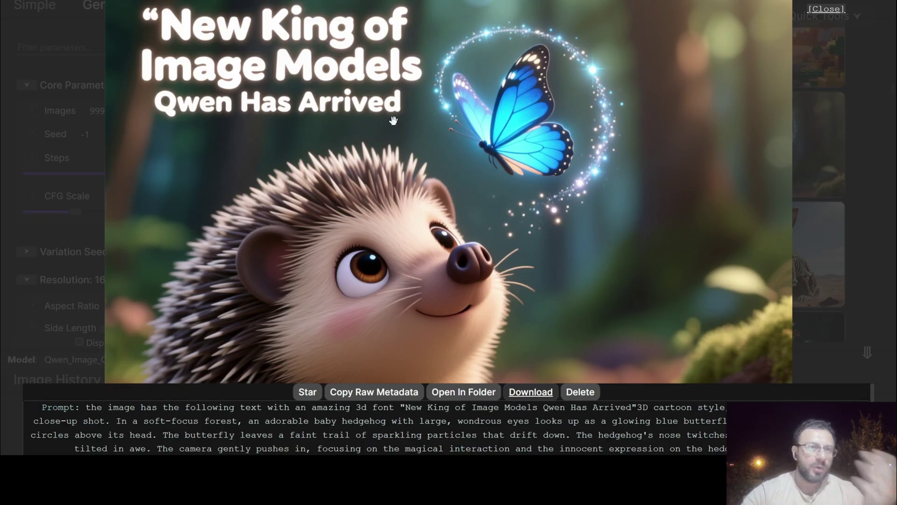
pyautogui.press('Right')
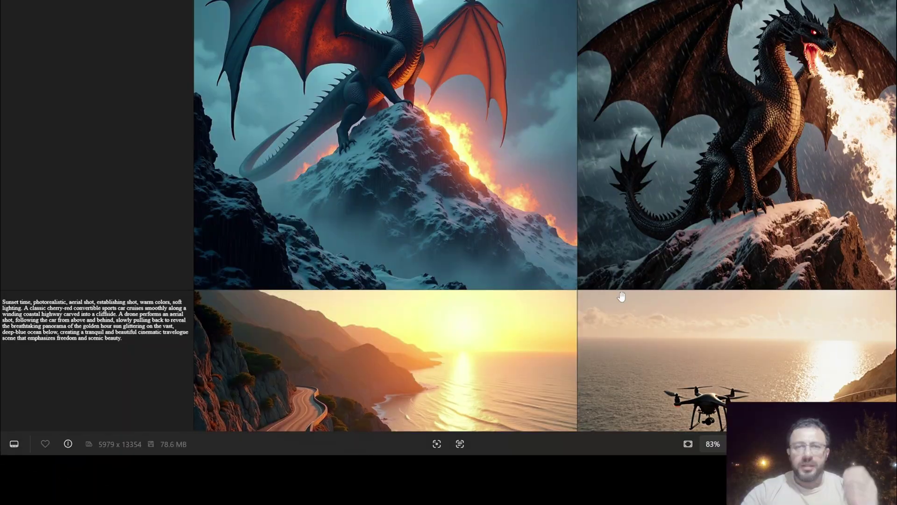
# Zoom into the comparison grid and centre the lava dragon with lightning
pyautogui.scroll(-2, 566, 212)
pyautogui.scroll(1, 401, 116)
pyautogui.scroll(2, 400, 114)
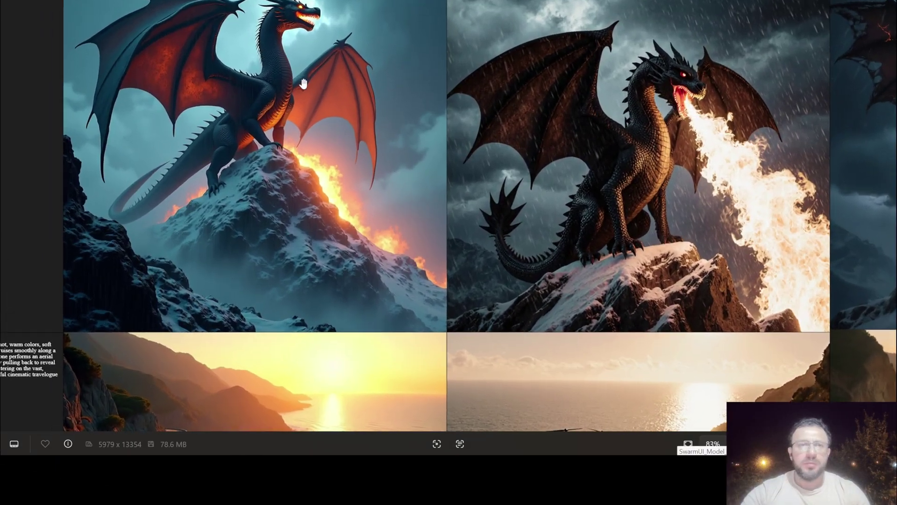
pyautogui.scroll(2, 335, 78)
pyautogui.scroll(1, 335, 77)
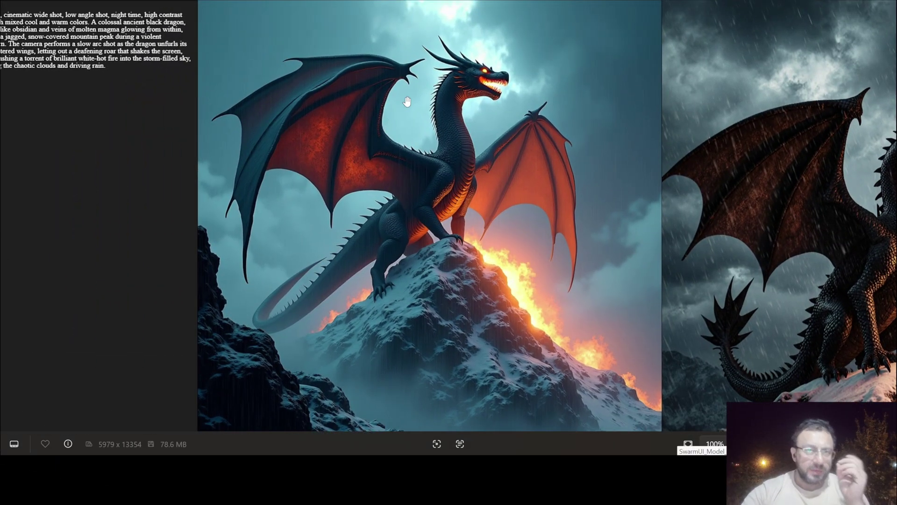
pyautogui.hscroll(5, 599, 134)
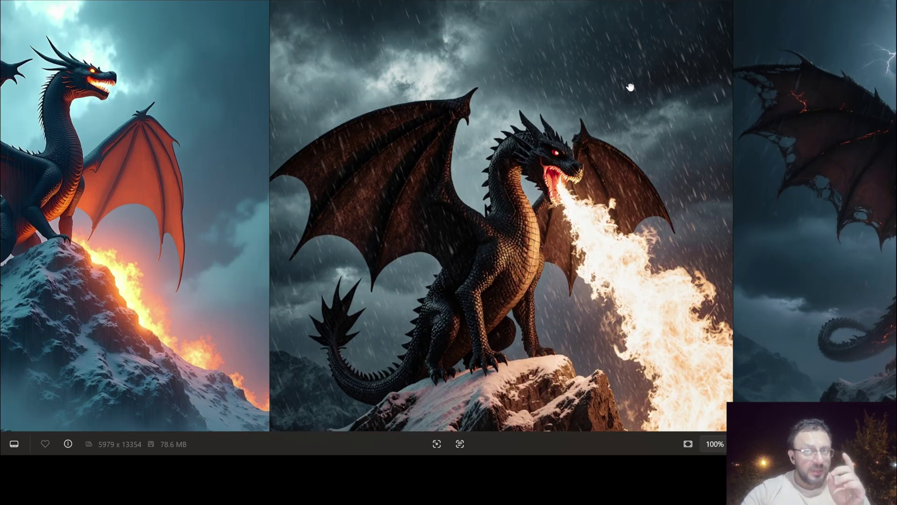
pyautogui.moveTo(630, 87); pyautogui.dragTo(207, 110)
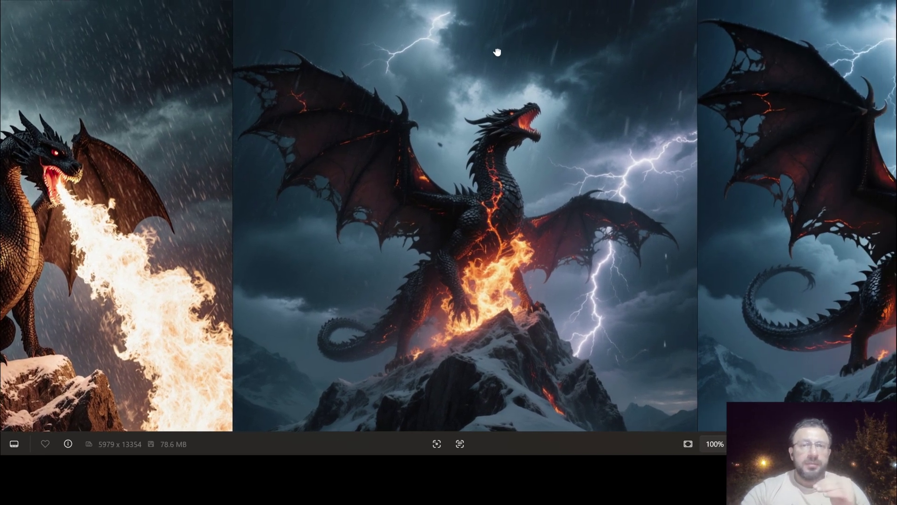
pyautogui.hscroll(3, 466, 55)
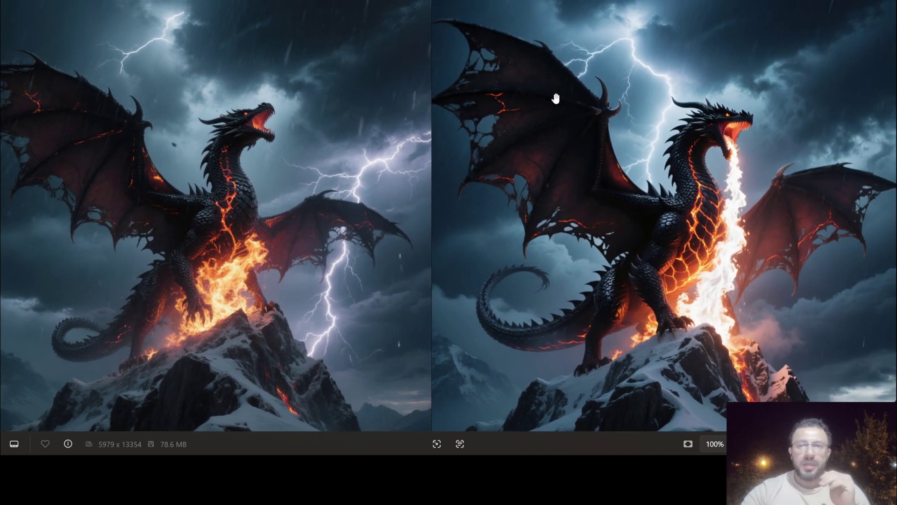
pyautogui.scroll(1, 567, 94)
pyautogui.hscroll(-5, 667, 114)
pyautogui.hscroll(-5, 702, 106)
pyautogui.hscroll(-3, 641, 76)
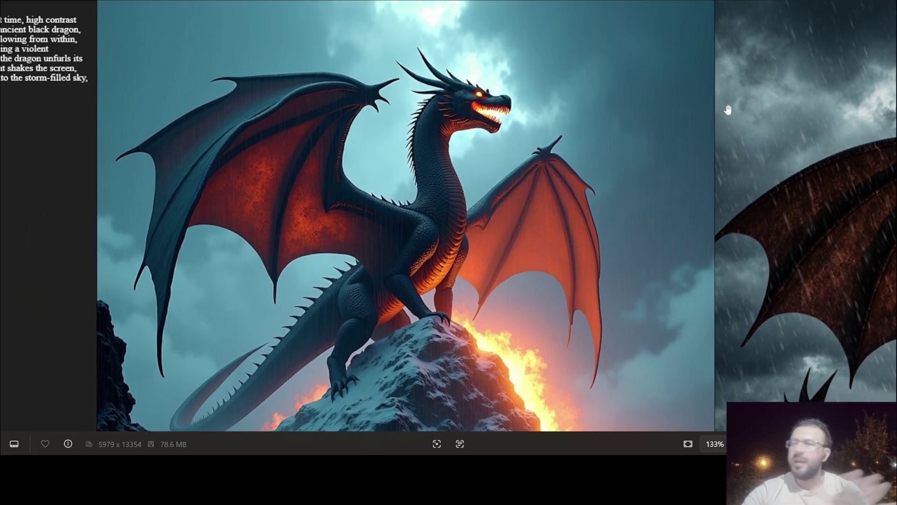
# Pan across the rainy black dragon and lightning dragon images
pyautogui.moveTo(727, 113); pyautogui.dragTo(352, 128)
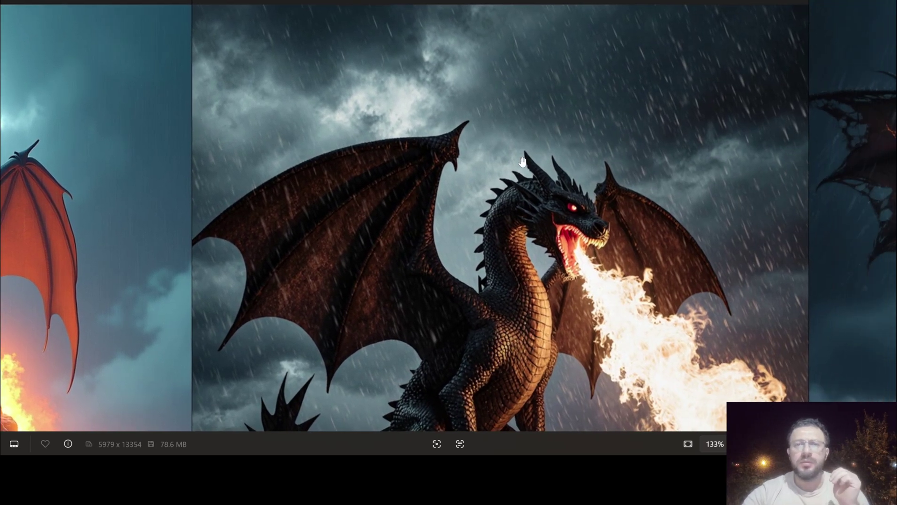
pyautogui.scroll(-1, 489, 164)
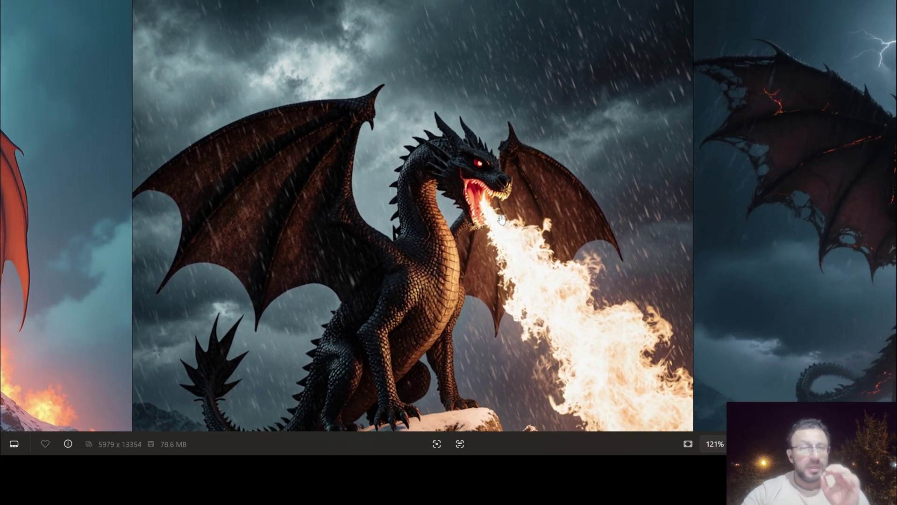
pyautogui.moveTo(613, 200); pyautogui.dragTo(277, 202)
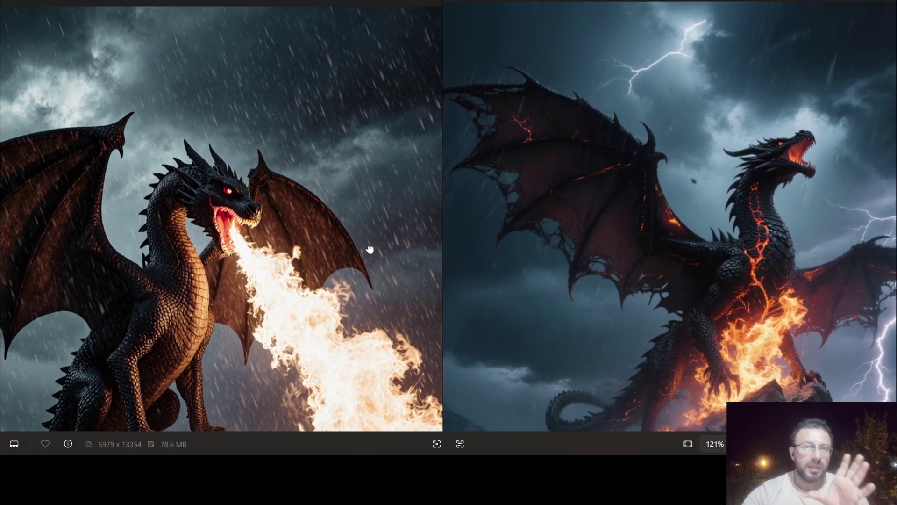
pyautogui.scroll(-5, 573, 220)
pyautogui.scroll(-3, 573, 221)
pyautogui.scroll(2, 516, 296)
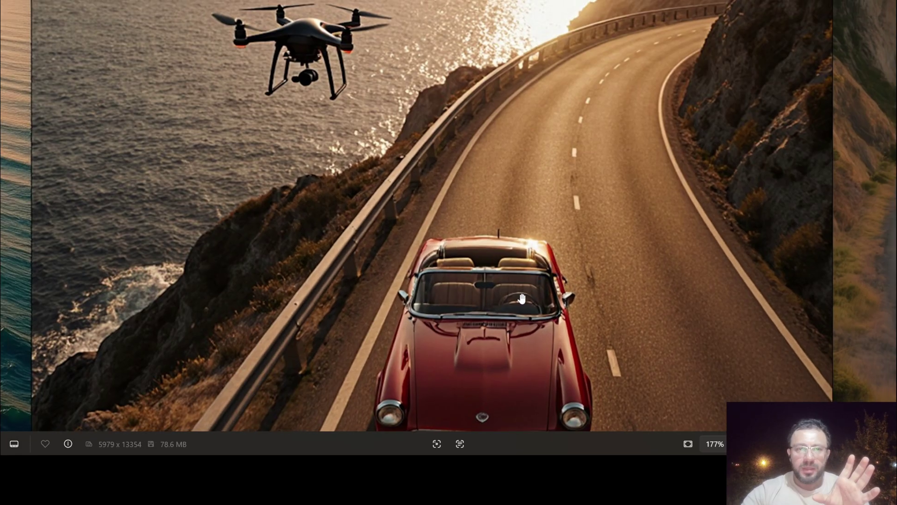
# Inspect the red car on the winding coastal road, including its front view
pyautogui.moveTo(517, 296)
pyautogui.mouseDown()
pyautogui.moveTo(498, 165)
pyautogui.moveTo(215, 273)
pyautogui.mouseUp()
pyautogui.scroll(3, 498, 165)
pyautogui.hscroll(5, 215, 273)
pyautogui.scroll(-2, 481, 217)
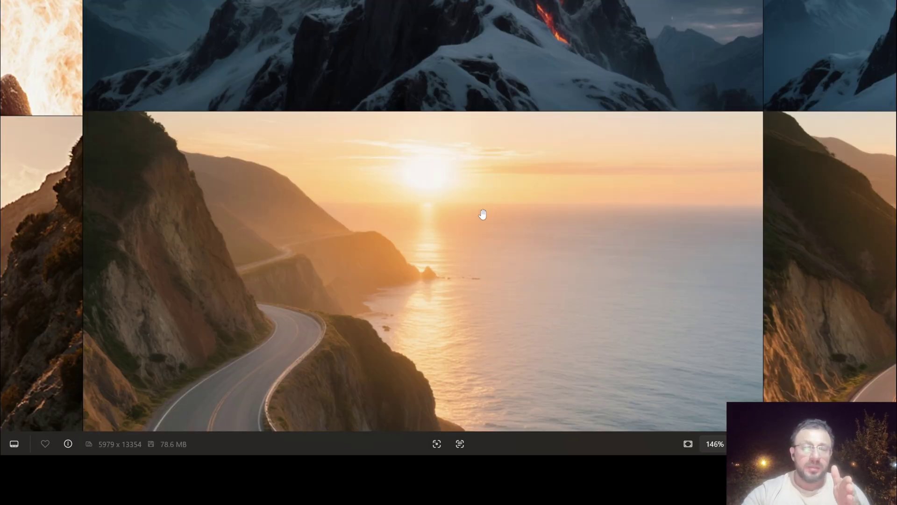
pyautogui.moveTo(521, 252); pyautogui.dragTo(527, 90)
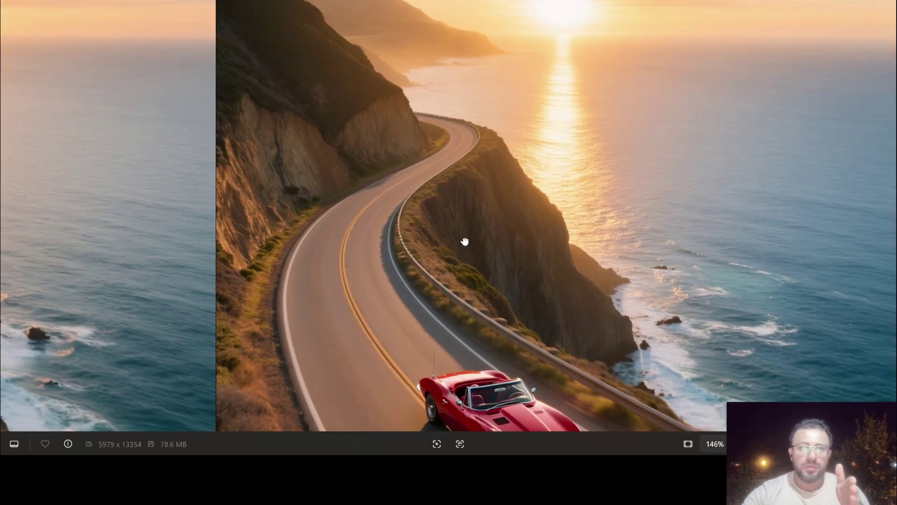
pyautogui.hscroll(-5, 401, 248)
pyautogui.scroll(-3, 526, 217)
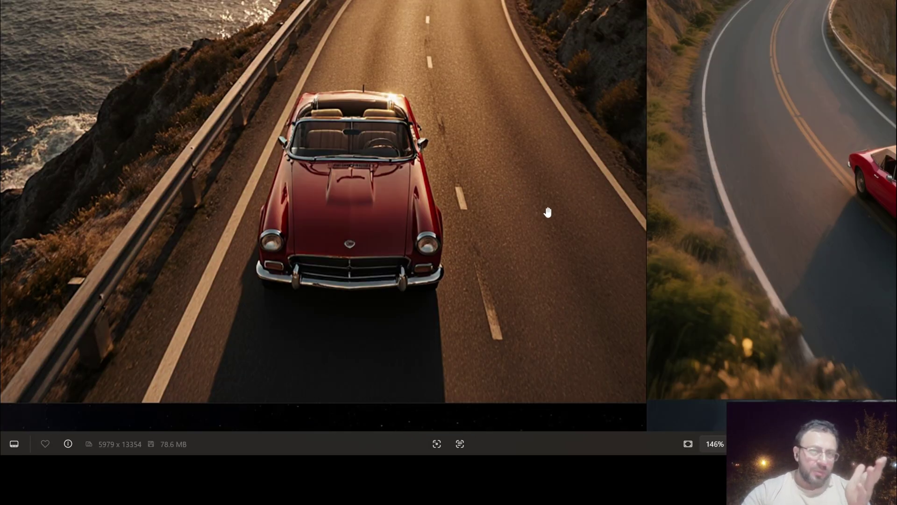
pyautogui.moveTo(543, 212)
pyautogui.mouseDown()
pyautogui.moveTo(509, 96)
pyautogui.moveTo(514, 234)
pyautogui.mouseUp()
pyautogui.hscroll(-2, 509, 96)
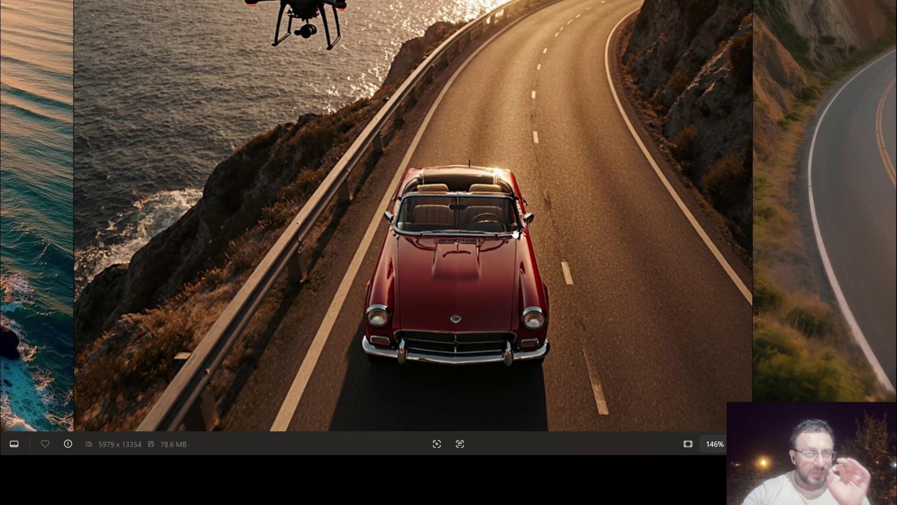
pyautogui.scroll(-5, 516, 291)
pyautogui.hscroll(-1, 516, 291)
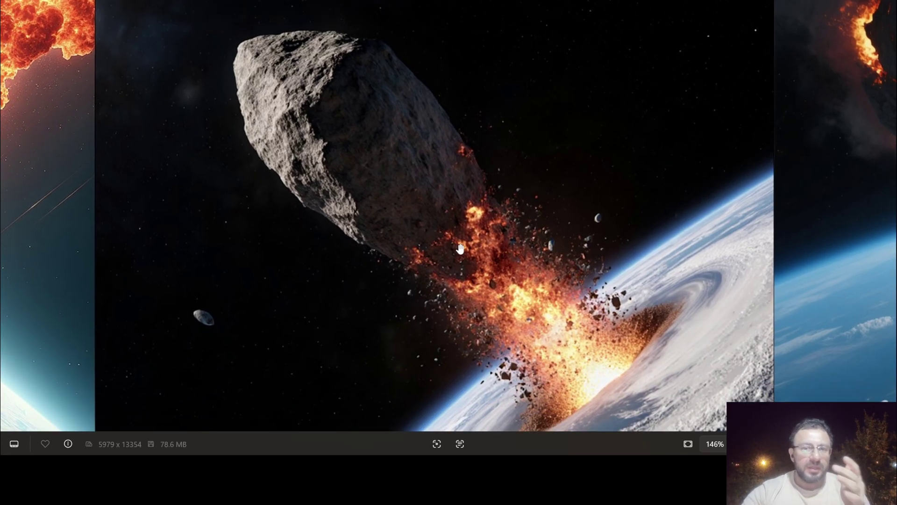
# Pan through the asteroid images, raising the Earth and clouds into view
pyautogui.moveTo(461, 249); pyautogui.dragTo(450, 203)
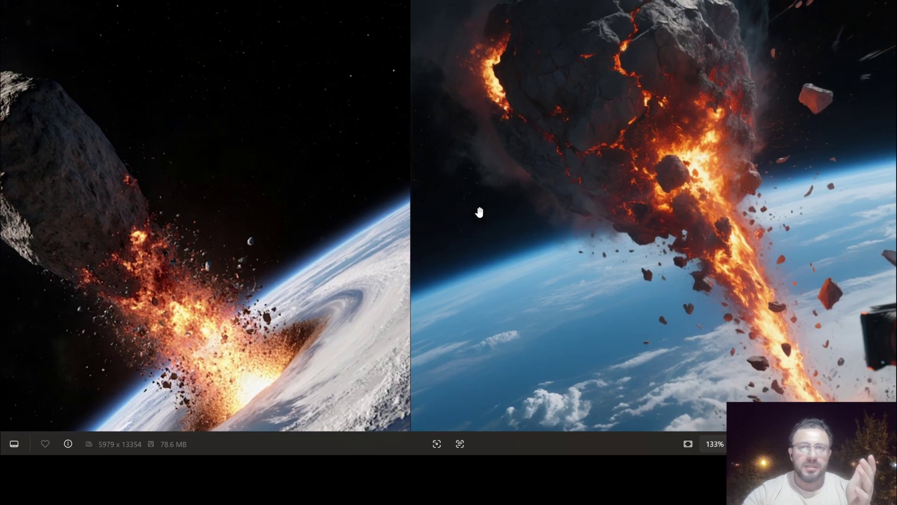
pyautogui.moveTo(513, 208); pyautogui.dragTo(251, 208)
pyautogui.hscroll(5, 670, 226)
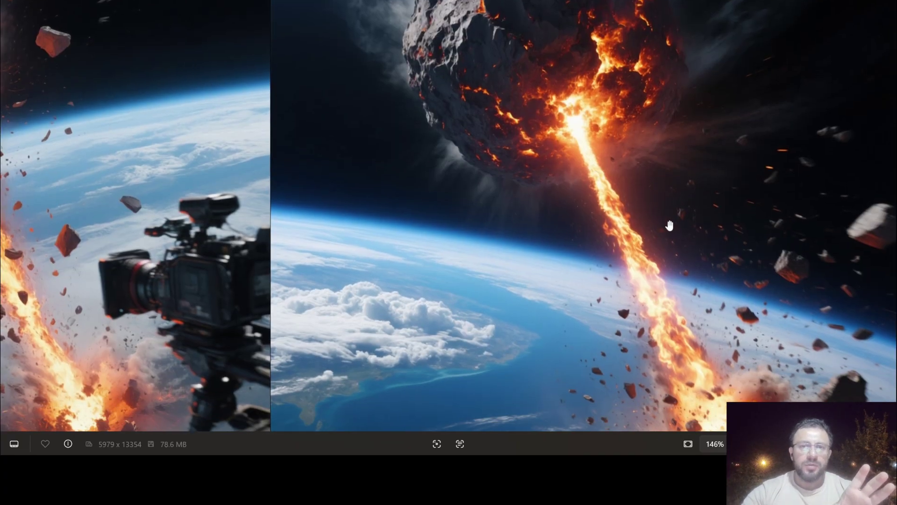
pyautogui.moveTo(670, 226)
pyautogui.mouseDown()
pyautogui.moveTo(613, 155)
pyautogui.moveTo(474, 185)
pyautogui.moveTo(579, 109)
pyautogui.mouseUp()
pyautogui.scroll(-3, 614, 156)
# Zoom and pan around the T-rex jungle images toward the space battle cells
pyautogui.scroll(1, 579, 109)
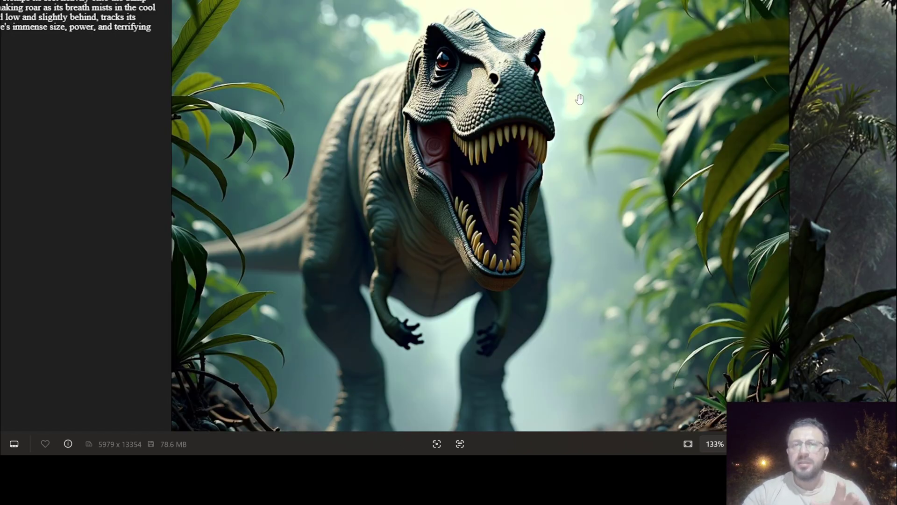
pyautogui.moveTo(559, 91); pyautogui.dragTo(570, 133)
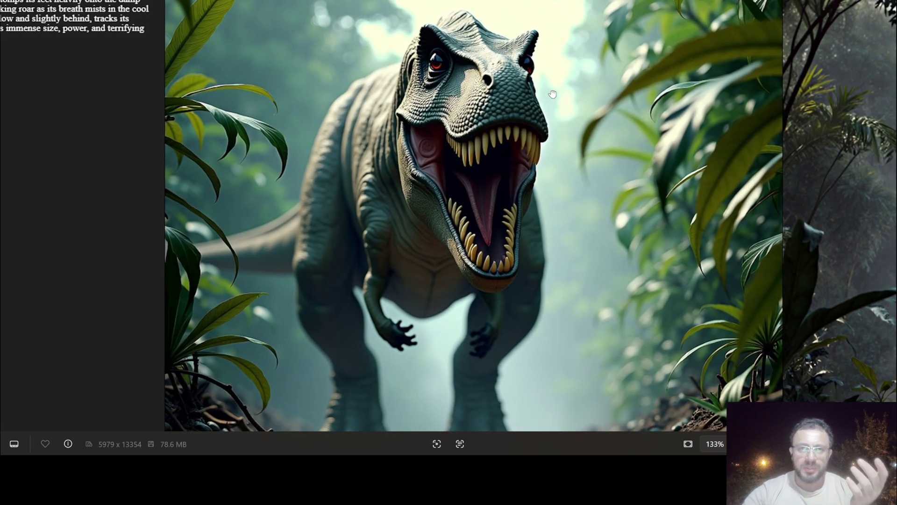
pyautogui.moveTo(696, 95); pyautogui.dragTo(647, 102)
pyautogui.hscroll(5, 707, 145)
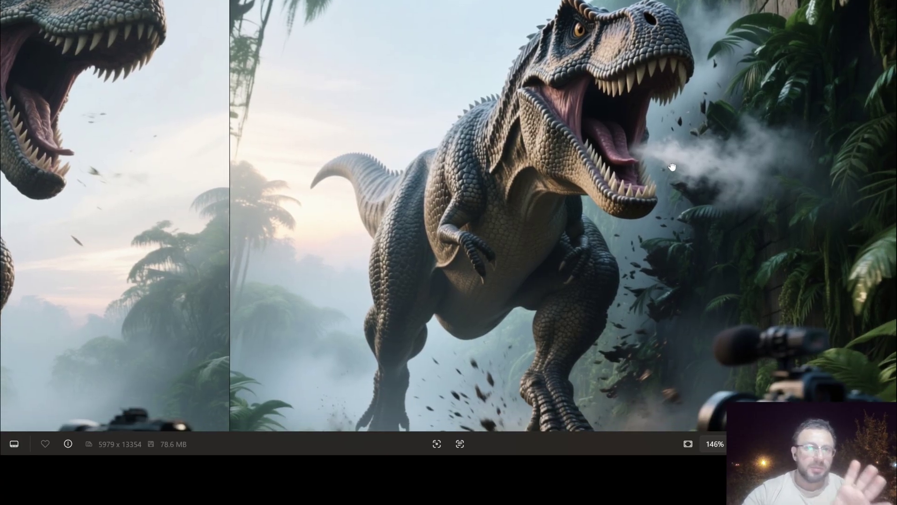
pyautogui.scroll(-5, 369, 122)
pyautogui.hscroll(-5, 584, 218)
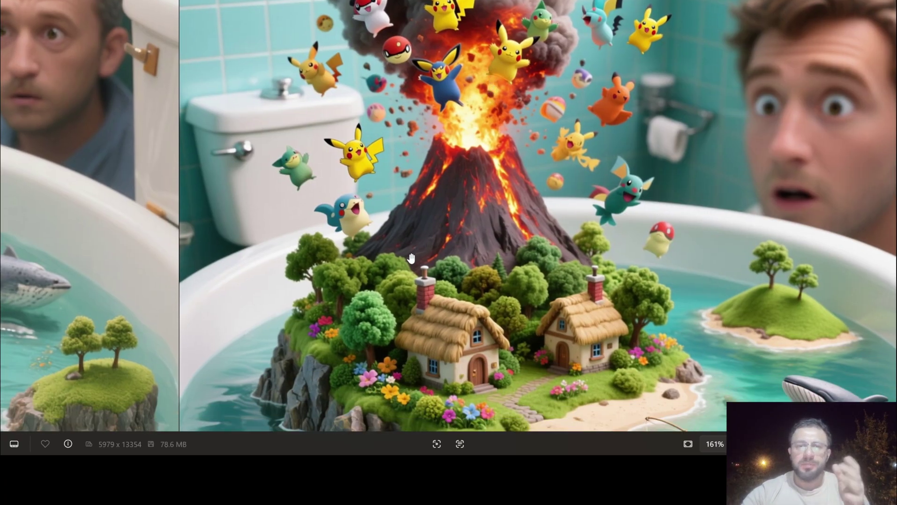
pyautogui.scroll(-3, 409, 260)
pyautogui.scroll(-3, 468, 225)
pyautogui.scroll(-3, 514, 196)
pyautogui.scroll(-2, 569, 164)
pyautogui.scroll(-3, 570, 164)
pyautogui.scroll(1, 475, 170)
pyautogui.scroll(1, 475, 170)
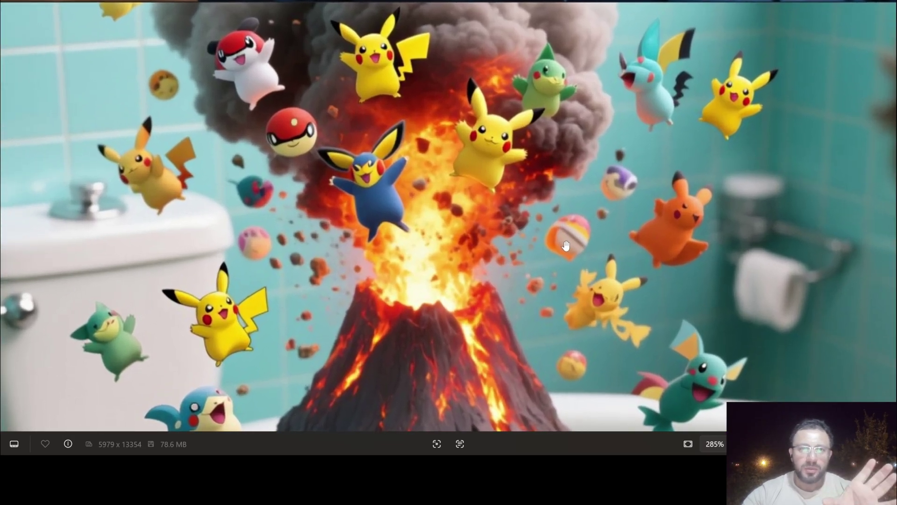
pyautogui.scroll(-3, 566, 246)
pyautogui.scroll(-3, 548, 195)
pyautogui.scroll(-2, 531, 144)
pyautogui.scroll(-2, 513, 94)
pyautogui.moveTo(496, 42); pyautogui.dragTo(502, 79)
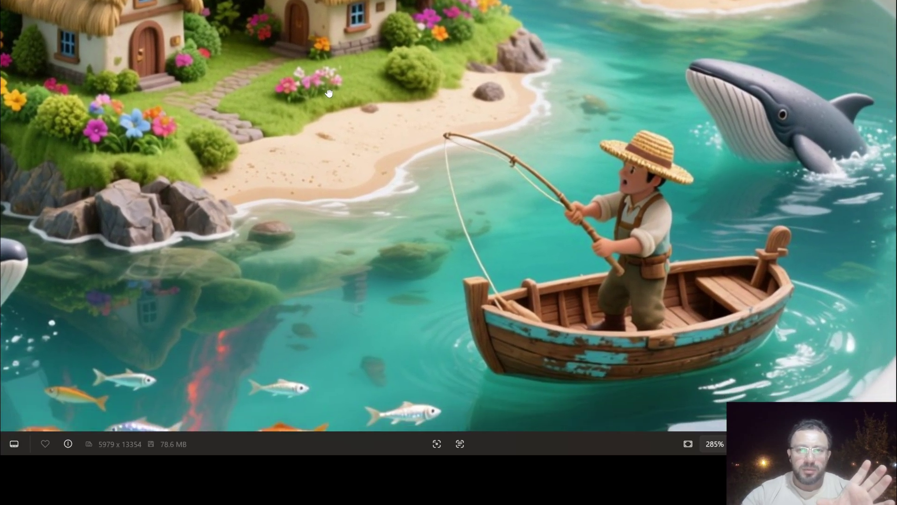
pyautogui.moveTo(328, 94)
pyautogui.mouseDown()
pyautogui.moveTo(282, 46)
pyautogui.moveTo(644, 2)
pyautogui.mouseUp()
pyautogui.scroll(-2, 430, 174)
pyautogui.scroll(-1, 515, 261)
pyautogui.scroll(-3, 560, 233)
pyautogui.scroll(-2, 624, 211)
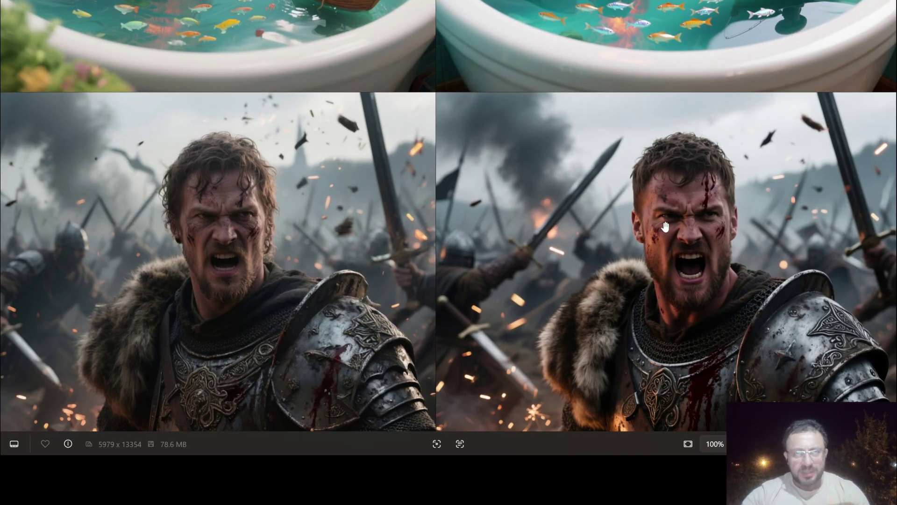
pyautogui.scroll(-1, 718, 239)
pyautogui.scroll(-2, 667, 184)
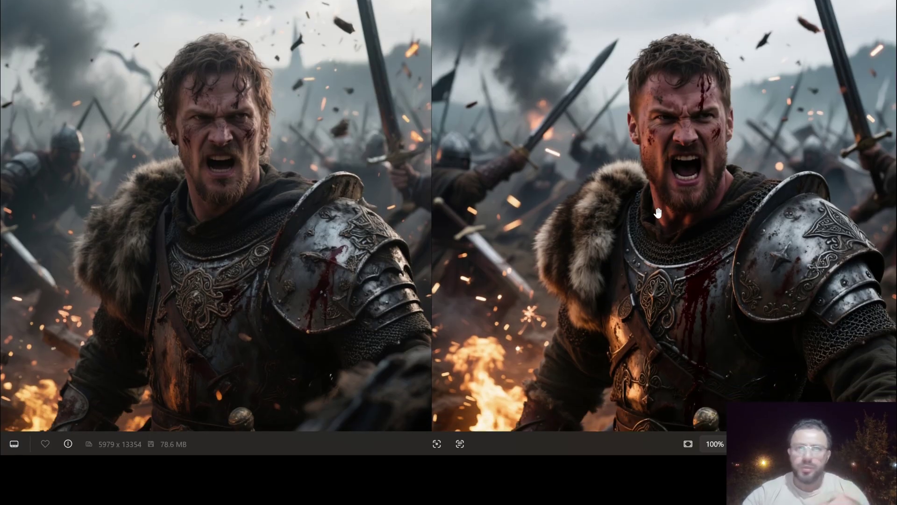
pyautogui.moveTo(311, 230); pyautogui.dragTo(733, 232)
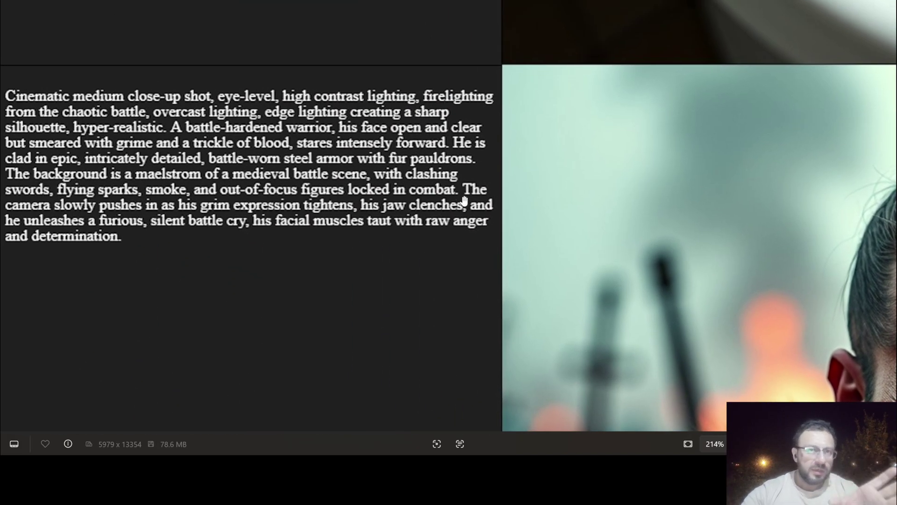
# Zoom in and centre the helmeted young warrior's face for inspection
pyautogui.scroll(-2, 476, 262)
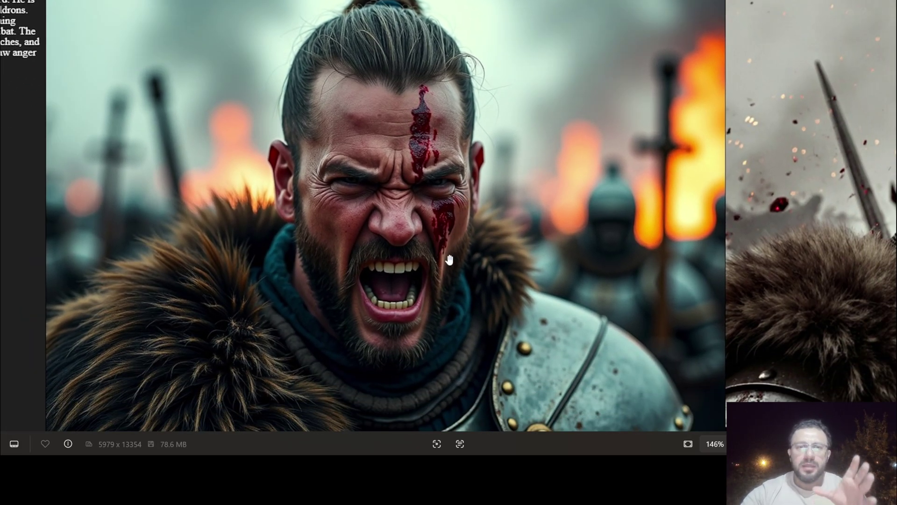
pyautogui.scroll(2, 588, 255)
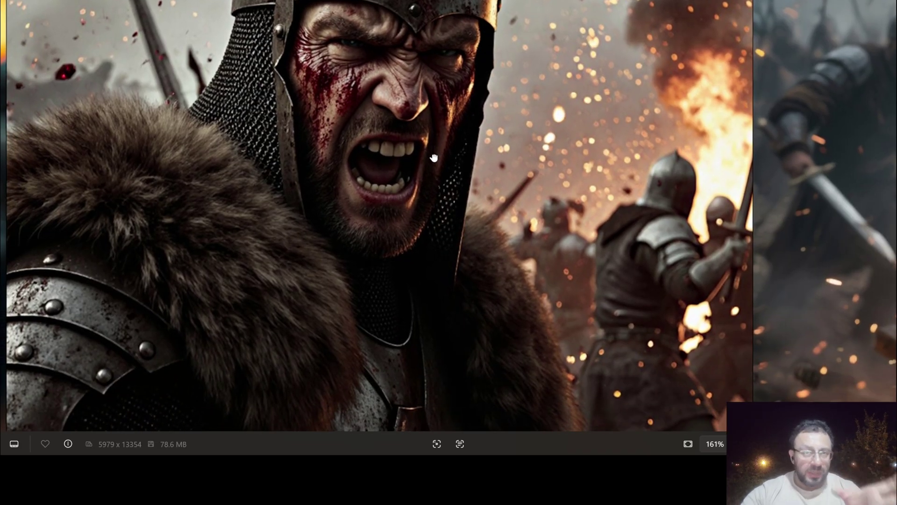
pyautogui.moveTo(434, 158)
pyautogui.mouseDown()
pyautogui.moveTo(526, 148)
pyautogui.moveTo(591, 273)
pyautogui.mouseUp()
pyautogui.scroll(2, 668, 225)
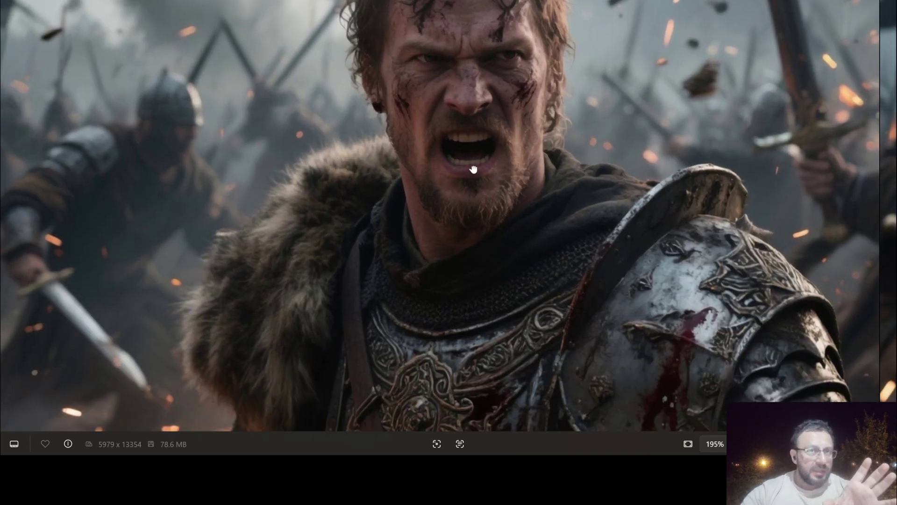
pyautogui.moveTo(473, 169)
pyautogui.mouseDown()
pyautogui.moveTo(465, 90)
pyautogui.moveTo(465, 104)
pyautogui.moveTo(546, 142)
pyautogui.moveTo(485, 240)
pyautogui.moveTo(449, 250)
pyautogui.moveTo(288, 217)
pyautogui.mouseUp()
pyautogui.scroll(2, 561, 233)
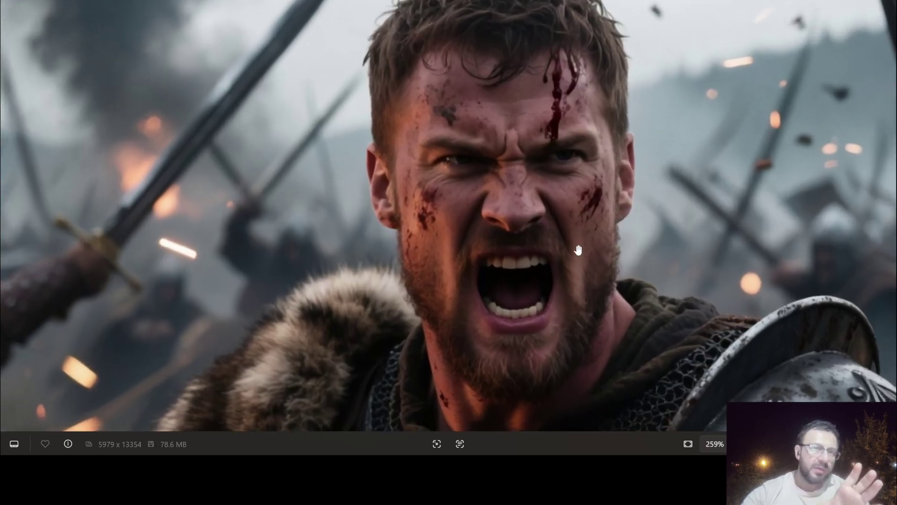
# Pan to the nebula and magenta swirl images
pyautogui.scroll(-2, 657, 270)
pyautogui.scroll(-2, 631, 234)
pyautogui.scroll(-2, 589, 188)
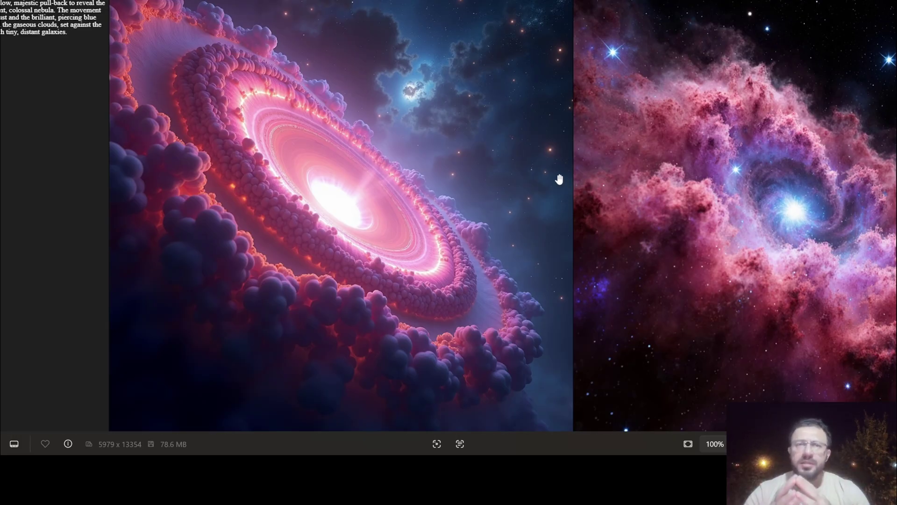
pyautogui.moveTo(557, 180)
pyautogui.mouseDown()
pyautogui.moveTo(273, 139)
pyautogui.moveTo(230, 145)
pyautogui.mouseUp()
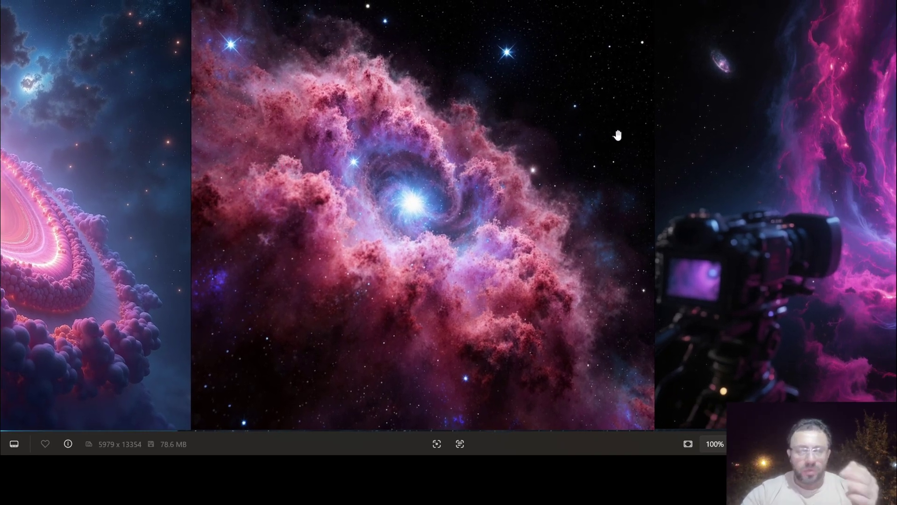
pyautogui.moveTo(619, 135)
pyautogui.mouseDown()
pyautogui.moveTo(387, 146)
pyautogui.moveTo(194, 142)
pyautogui.mouseUp()
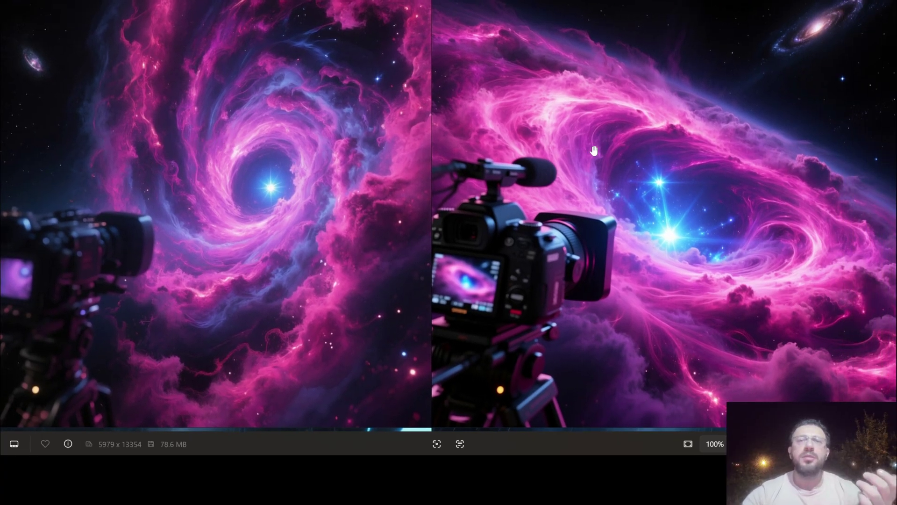
pyautogui.scroll(-1, 630, 125)
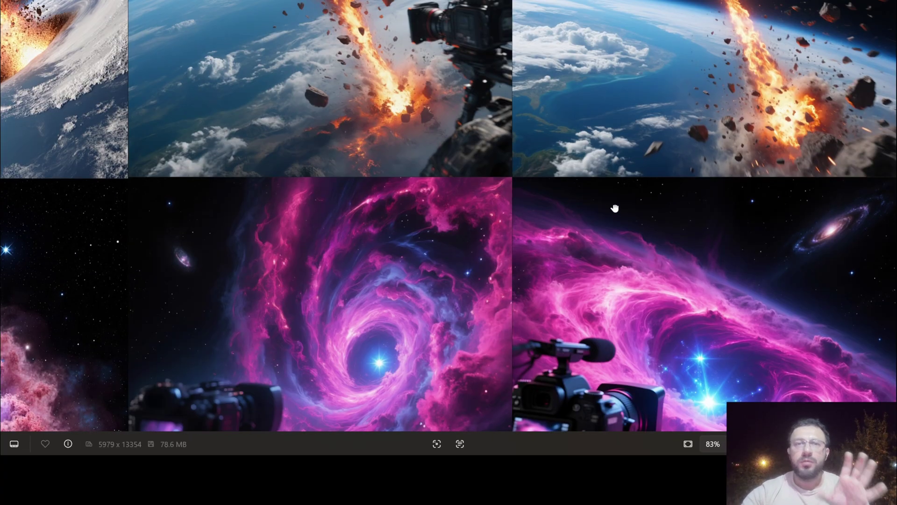
# Bring the asteroid images into view and adjust the zoom on them
pyautogui.moveTo(630, 125); pyautogui.dragTo(619, 276)
pyautogui.scroll(3, 618, 277)
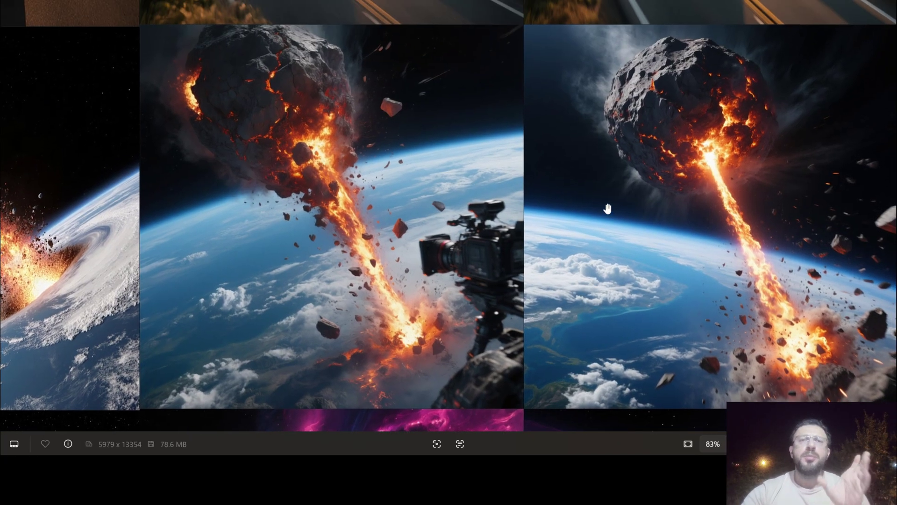
pyautogui.scroll(2, 611, 160)
pyautogui.scroll(2, 637, 140)
pyautogui.scroll(3, 649, 196)
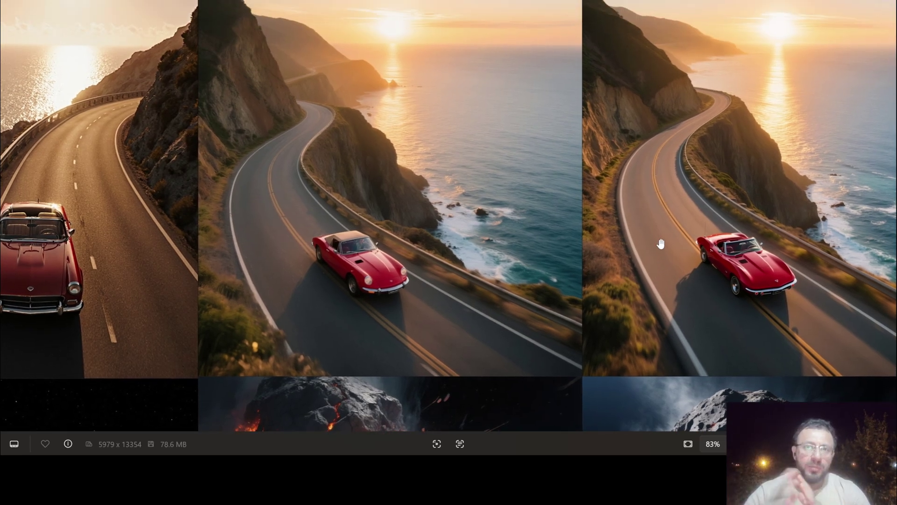
pyautogui.scroll(3, 669, 246)
pyautogui.scroll(4, 701, 165)
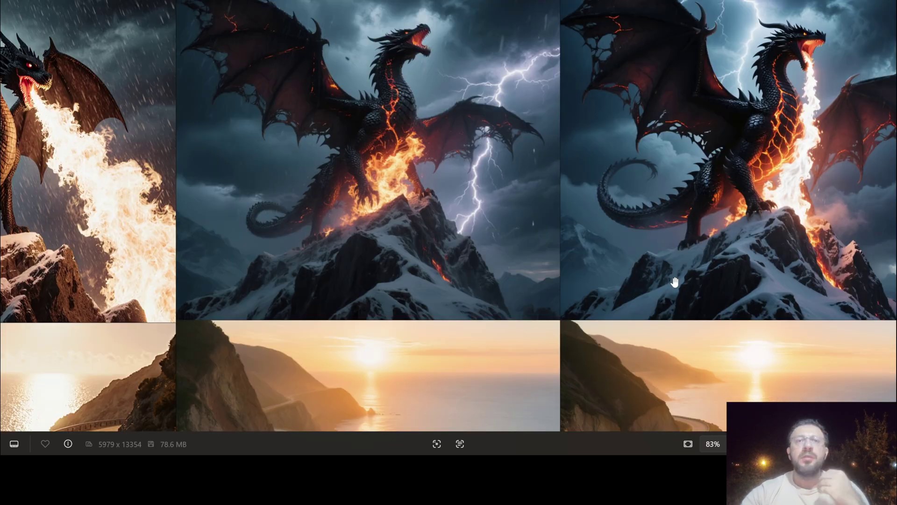
pyautogui.scroll(1, 665, 238)
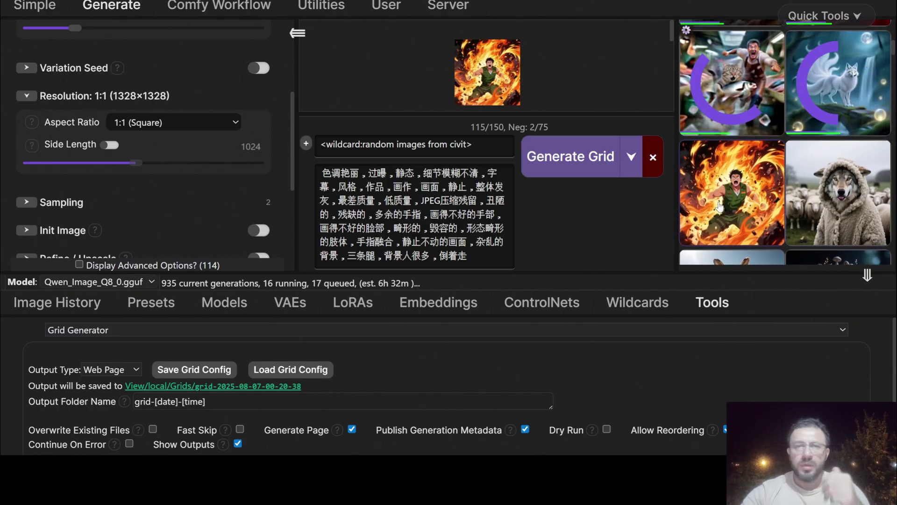
pyautogui.click(718, 205)
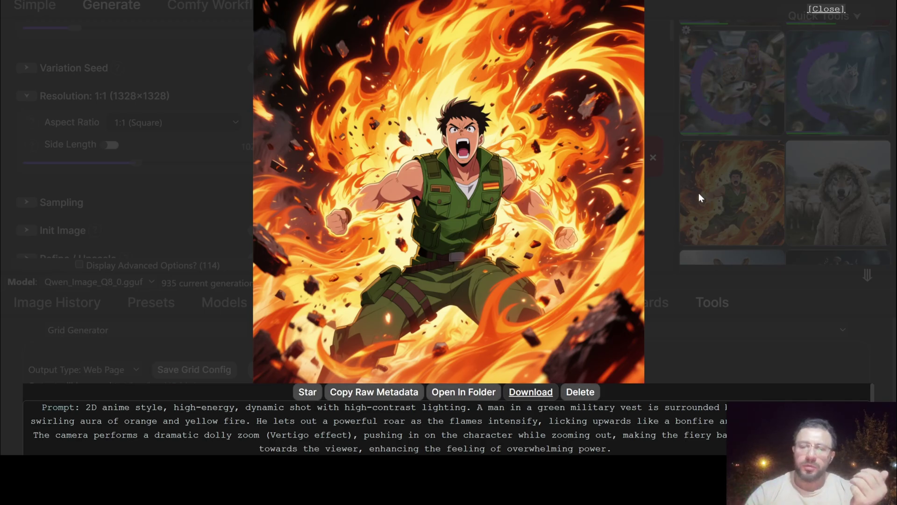
pyautogui.press('Right')
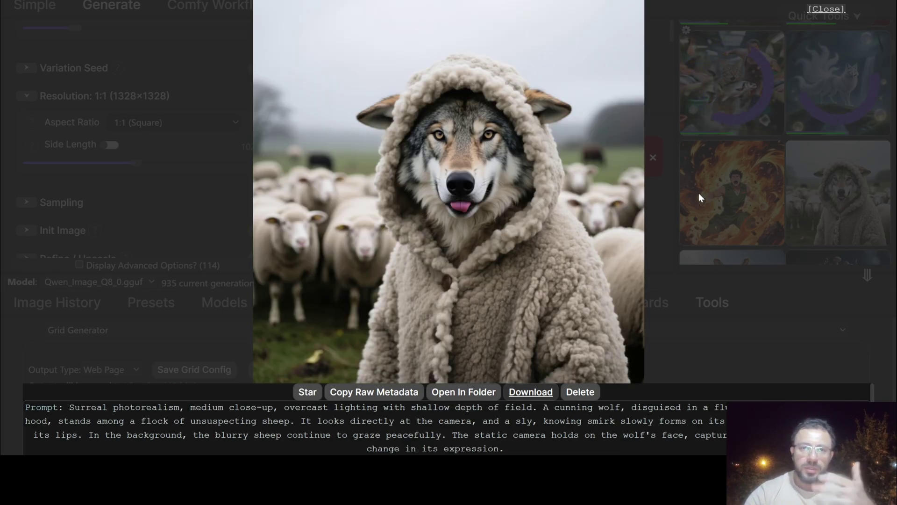
pyautogui.press('Right')
pyautogui.press('Right')
pyautogui.press('Right')
pyautogui.press('Right')
pyautogui.press('Right')
pyautogui.press('Right')
pyautogui.press('Right')
pyautogui.press('Right')
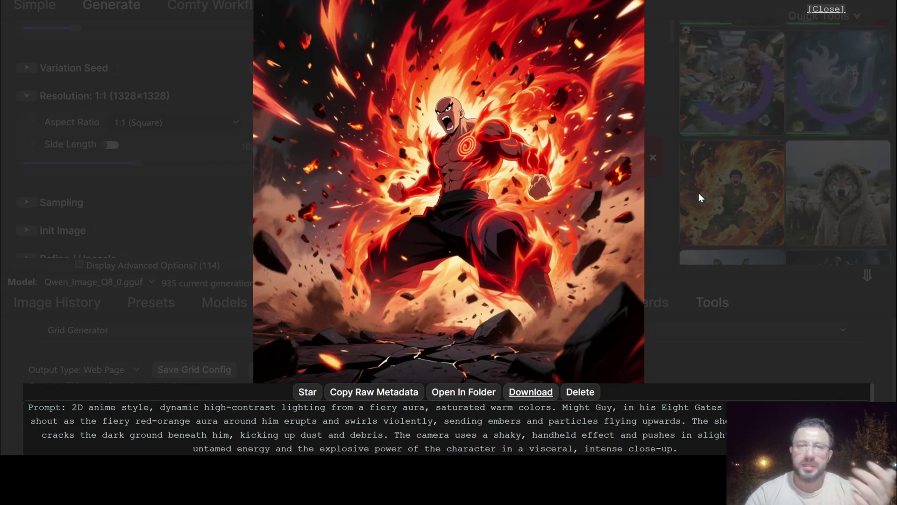
pyautogui.press('Right')
pyautogui.press('Right')
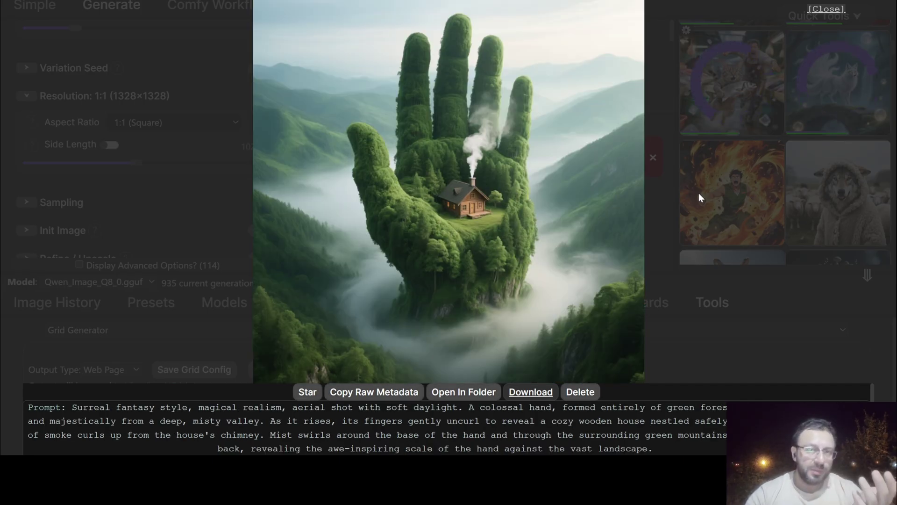
pyautogui.press('Right')
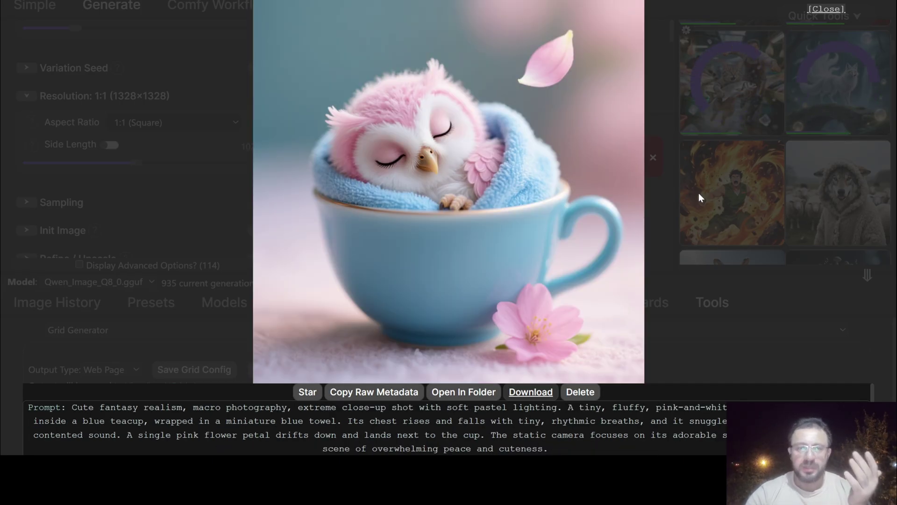
pyautogui.press('Right')
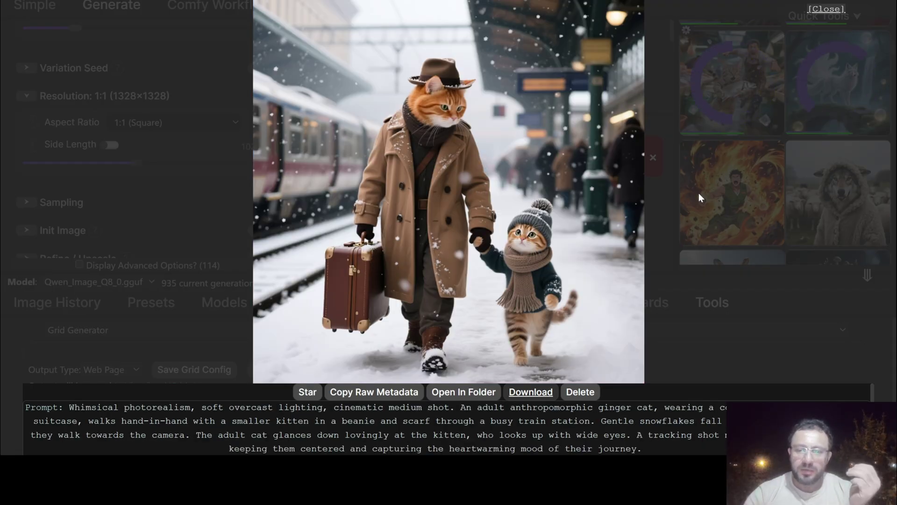
pyautogui.press('Right')
pyautogui.press('Left')
pyautogui.press('Left')
pyautogui.press('Right')
pyautogui.press('Right')
pyautogui.press('Right')
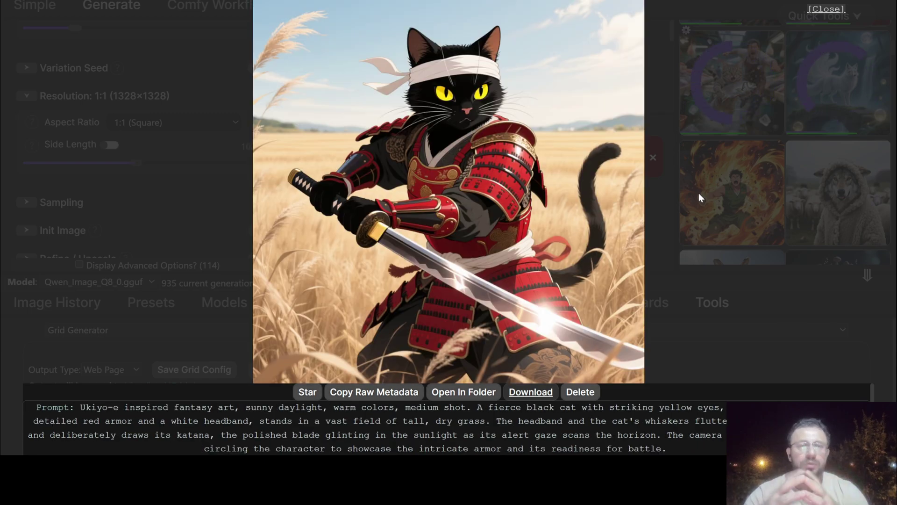
pyautogui.press('Right')
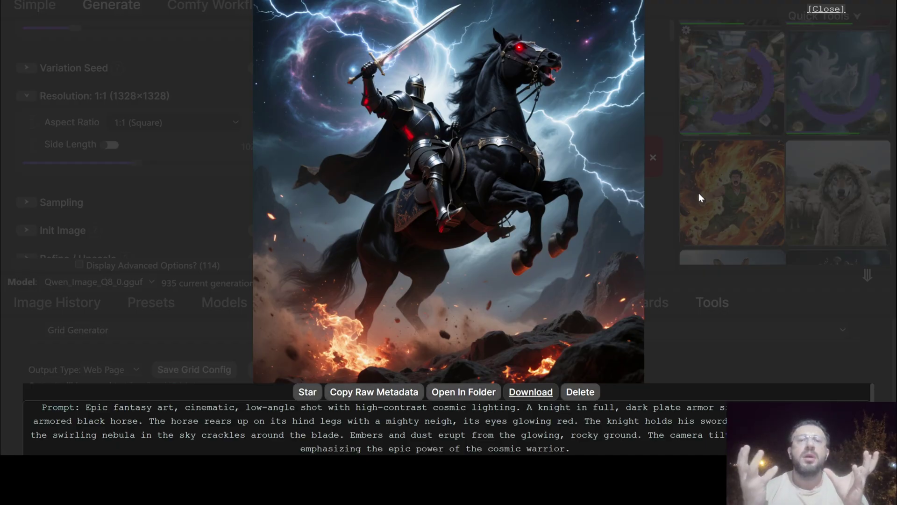
pyautogui.scroll(2, 555, 203)
pyautogui.scroll(2, 542, 207)
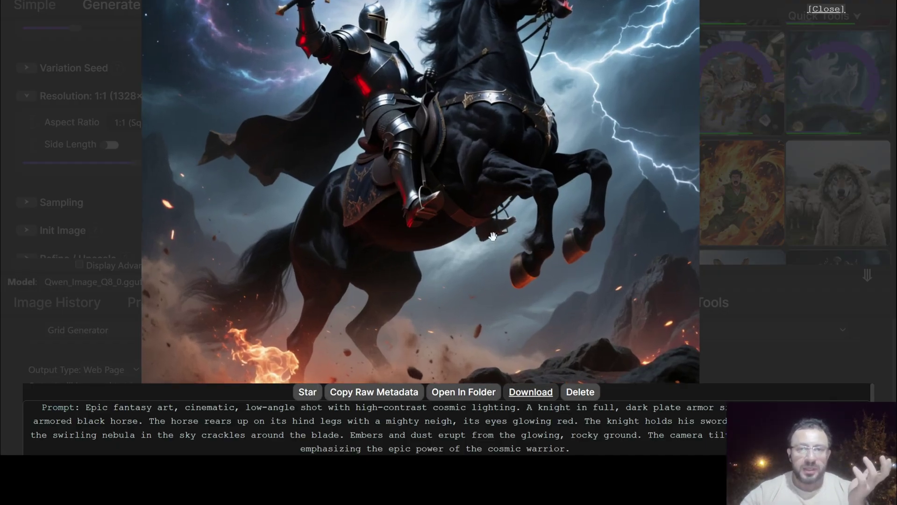
pyautogui.scroll(2, 528, 212)
pyautogui.scroll(2, 512, 218)
pyautogui.scroll(-4, 422, 211)
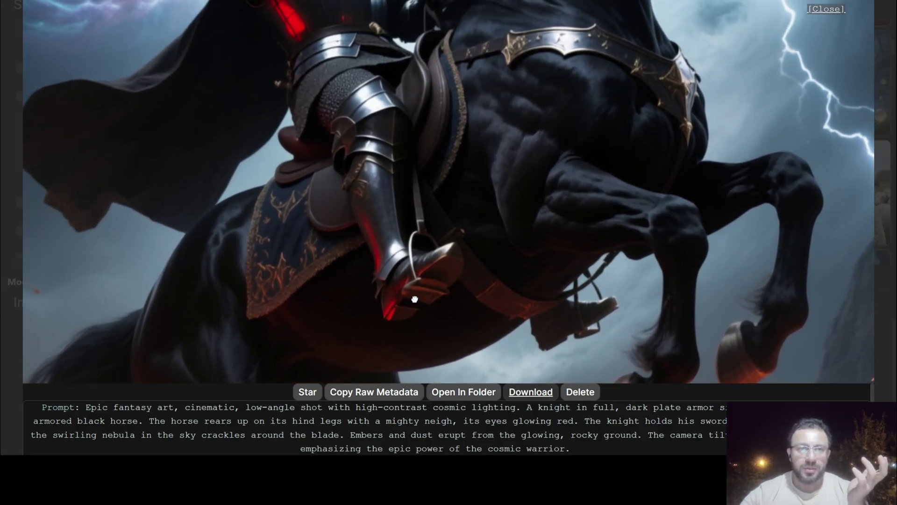
pyautogui.scroll(4, 281, 117)
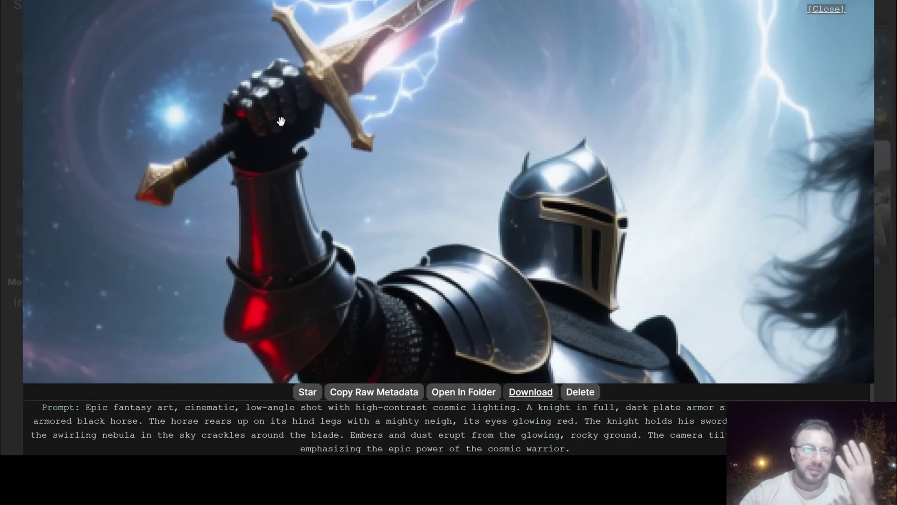
pyautogui.scroll(-3, 285, 126)
pyautogui.scroll(3, 593, 128)
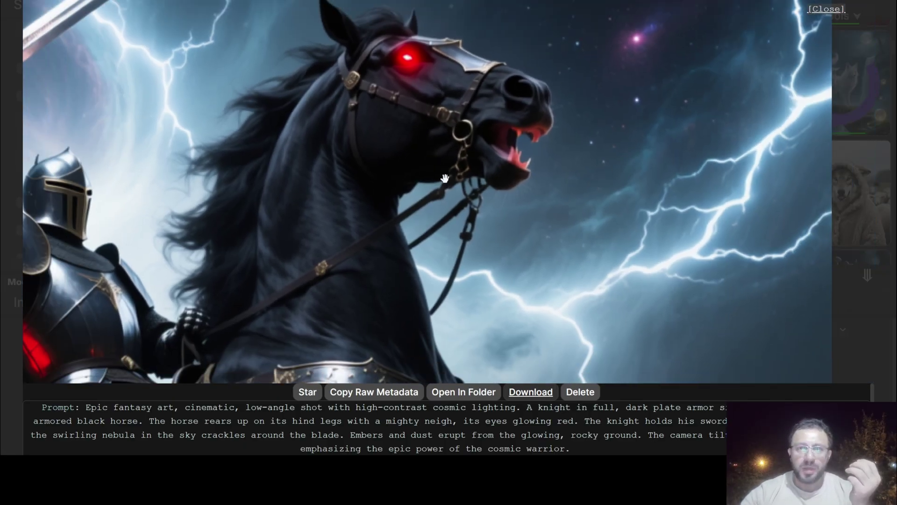
pyautogui.scroll(-1, 614, 68)
pyautogui.scroll(-2, 614, 68)
pyautogui.scroll(-2, 574, 103)
pyautogui.scroll(-1, 538, 135)
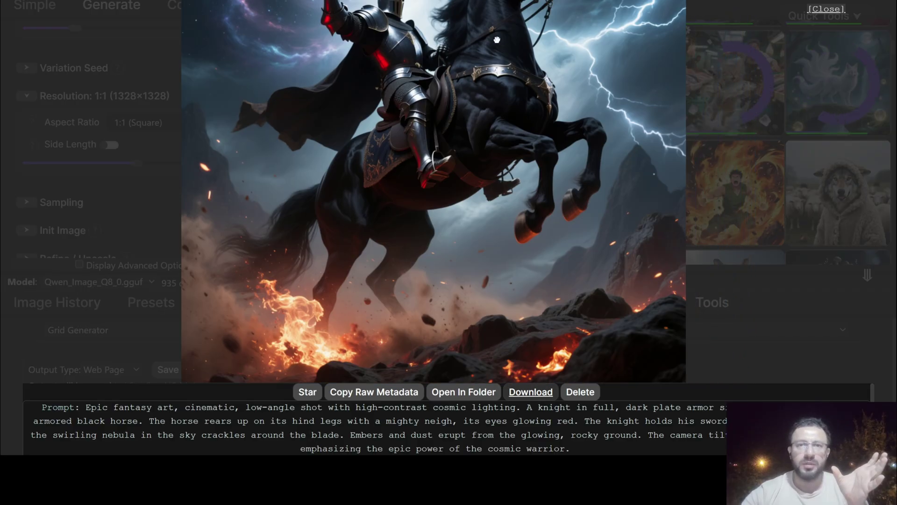
# Close the full-size image and scroll through the image history sidebar
pyautogui.click(779, 111)
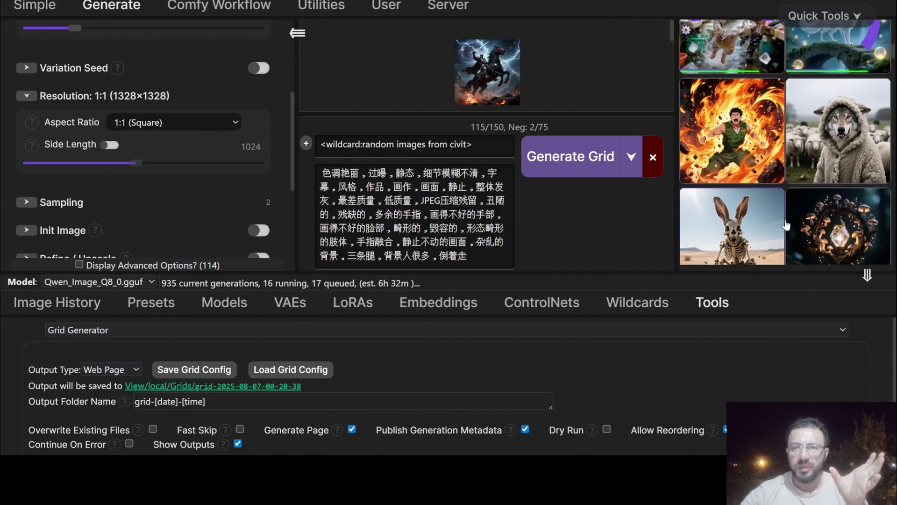
pyautogui.scroll(-5, 790, 121)
pyautogui.scroll(3, 823, 154)
pyautogui.scroll(-5, 828, 161)
pyautogui.scroll(-3, 803, 161)
pyautogui.scroll(-5, 781, 162)
pyautogui.scroll(-3, 752, 162)
pyautogui.scroll(-3, 752, 163)
pyautogui.scroll(-3, 762, 157)
pyautogui.scroll(-3, 776, 159)
pyautogui.scroll(-3, 779, 144)
pyautogui.scroll(3, 781, 142)
pyautogui.scroll(3, 784, 139)
pyautogui.scroll(3, 781, 140)
pyautogui.scroll(3, 777, 141)
pyautogui.scroll(3, 777, 142)
pyautogui.scroll(3, 785, 149)
pyautogui.scroll(3, 795, 159)
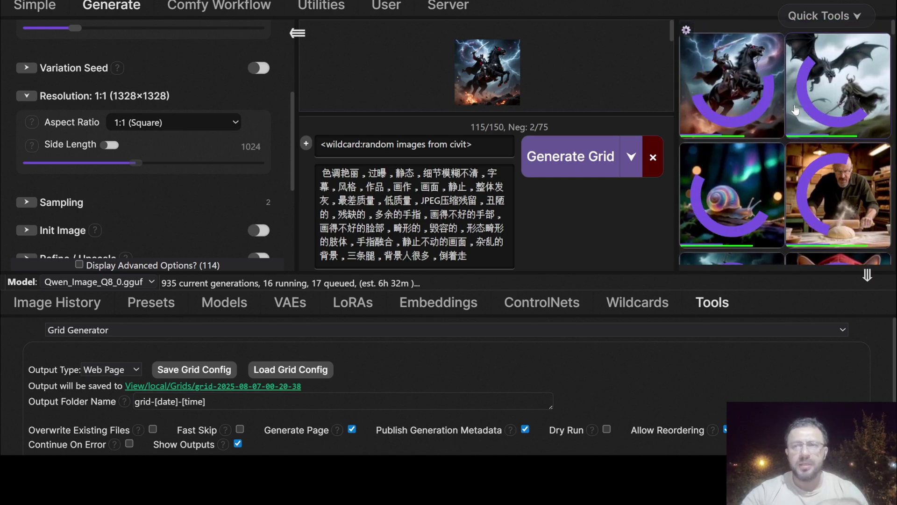
# Scroll the history again and drag the Tools divider up to enlarge Grid Generator
pyautogui.scroll(-3, 825, 157)
pyautogui.scroll(-3, 823, 157)
pyautogui.scroll(-3, 822, 161)
pyautogui.scroll(-3, 821, 166)
pyautogui.scroll(-3, 820, 173)
pyautogui.scroll(-3, 818, 172)
pyautogui.scroll(-3, 813, 169)
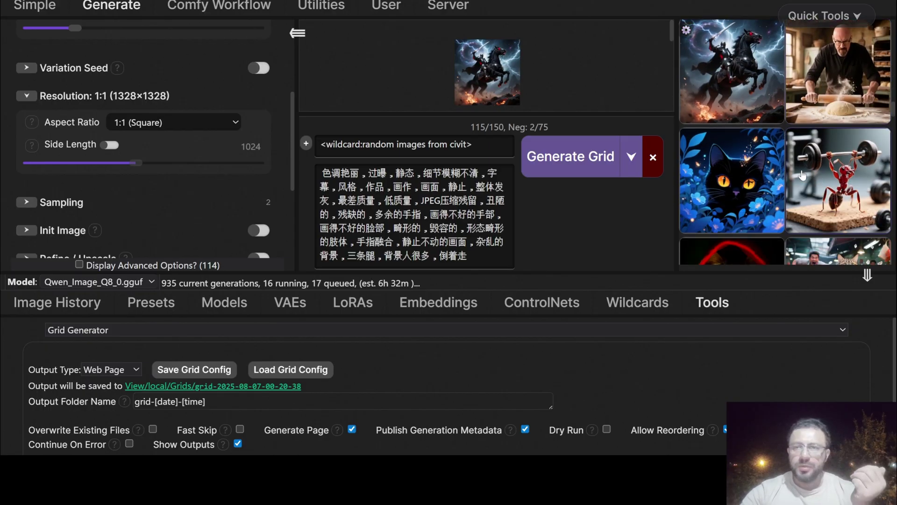
pyautogui.scroll(-3, 806, 167)
pyautogui.scroll(-3, 800, 165)
pyautogui.scroll(-3, 801, 167)
pyautogui.scroll(-3, 805, 173)
pyautogui.scroll(-3, 809, 179)
pyautogui.scroll(-3, 812, 185)
pyautogui.scroll(10, 813, 189)
pyautogui.scroll(5, 813, 187)
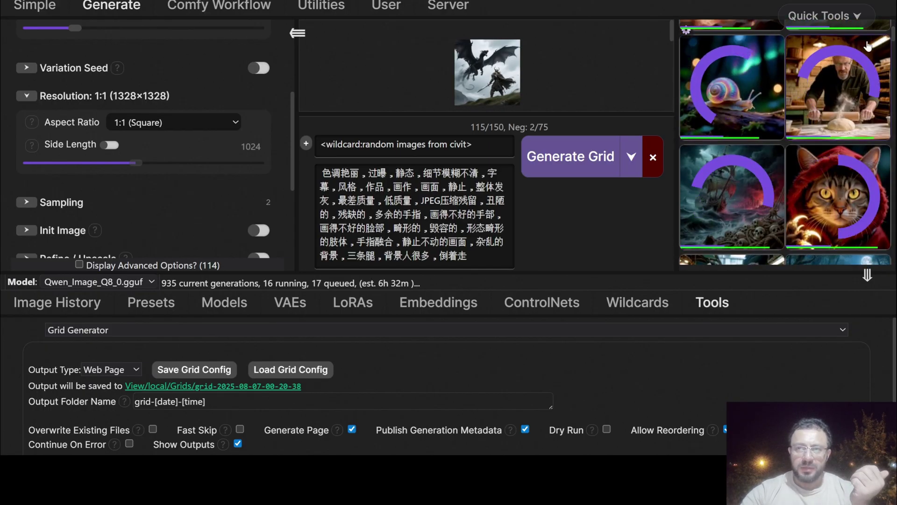
pyautogui.moveTo(384, 284); pyautogui.dragTo(494, 106)
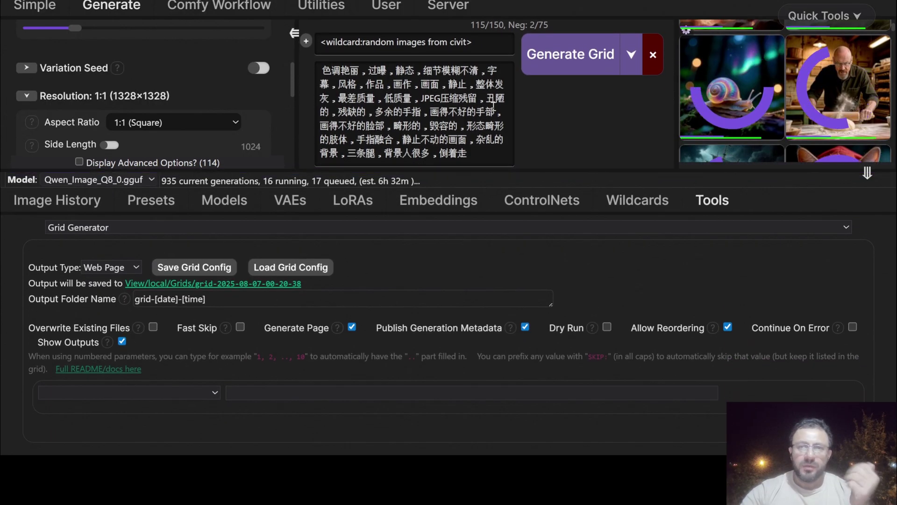
# Open the 'random images from civit' wildcard editor and browse its prompt options
pyautogui.click(628, 202)
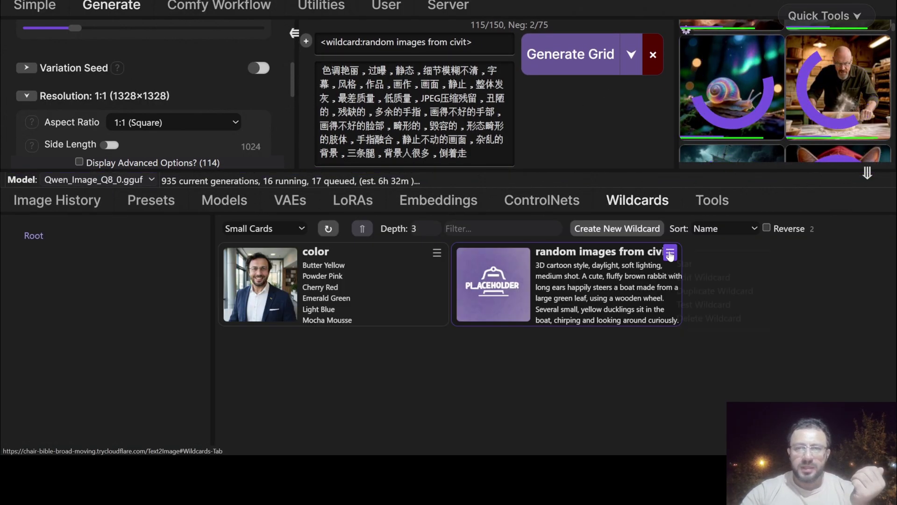
pyautogui.click(701, 277)
pyautogui.scroll(-5, 489, 250)
pyautogui.scroll(-5, 490, 249)
pyautogui.moveTo(249, 253); pyautogui.dragTo(390, 281)
pyautogui.scroll(-3, 331, 299)
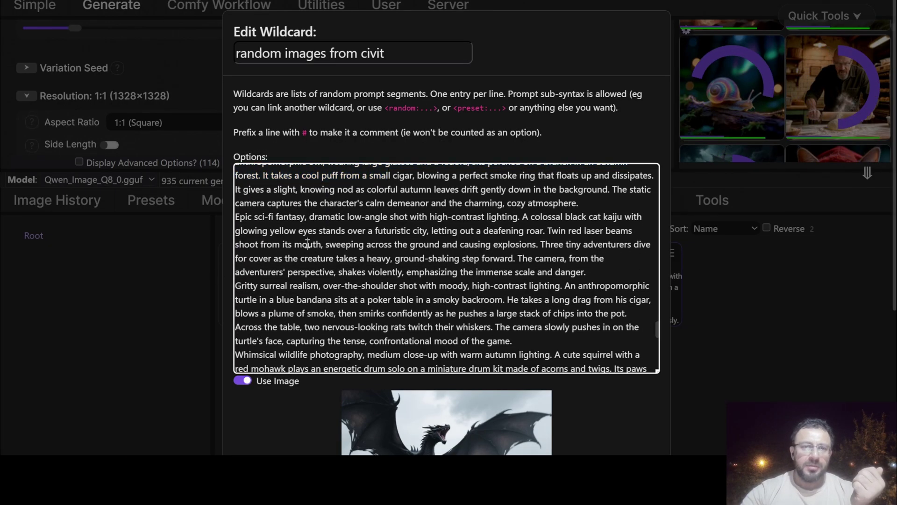
pyautogui.moveTo(270, 230); pyautogui.dragTo(353, 258)
pyautogui.scroll(-5, 342, 275)
pyautogui.scroll(2, 421, 276)
pyautogui.scroll(-5, 467, 276)
# Close the editor unchanged, enlarge the generation area, and insert the civit wildcard
pyautogui.press('Escape')
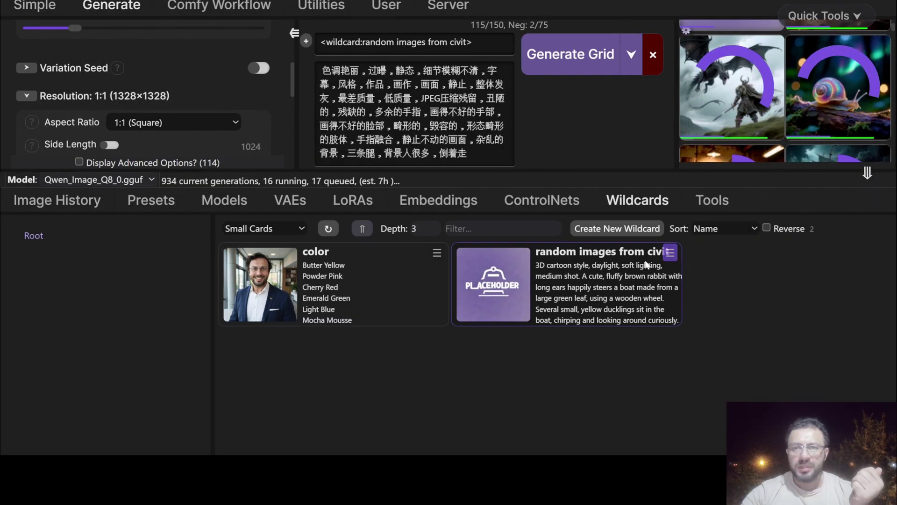
pyautogui.moveTo(405, 168); pyautogui.dragTo(468, 348)
pyautogui.click(495, 441)
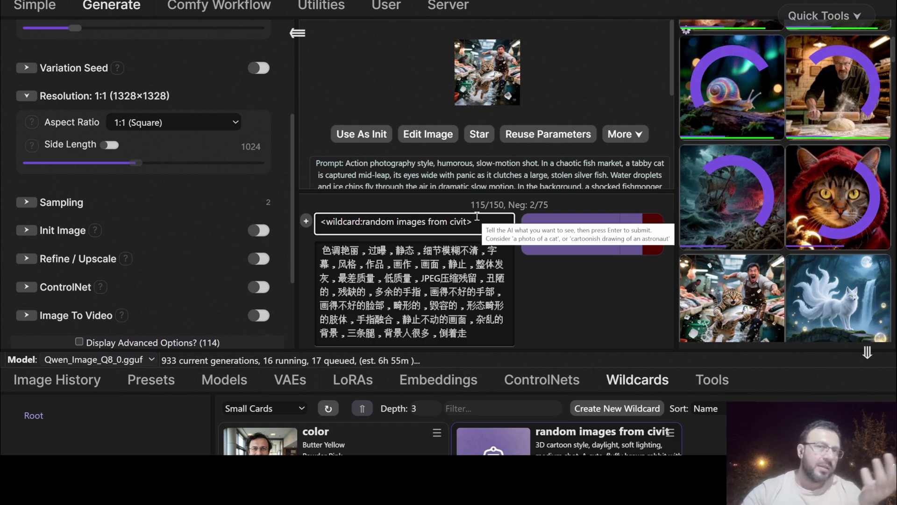
pyautogui.scroll(-2, 833, 212)
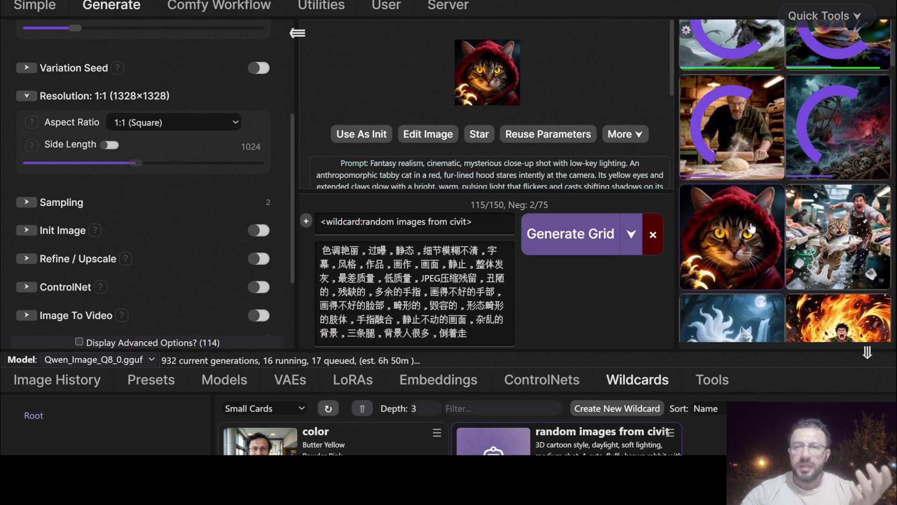
pyautogui.click(750, 222)
pyautogui.click(836, 251)
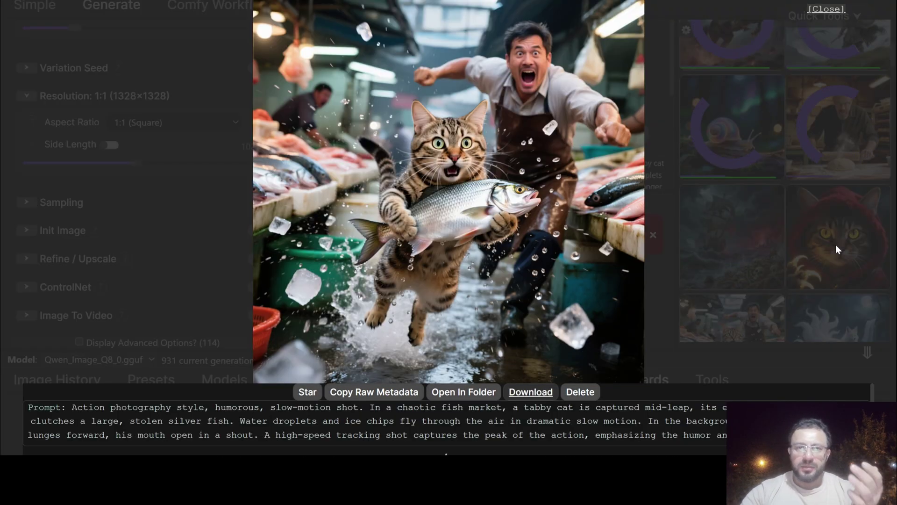
pyautogui.click(837, 246)
pyautogui.click(736, 148)
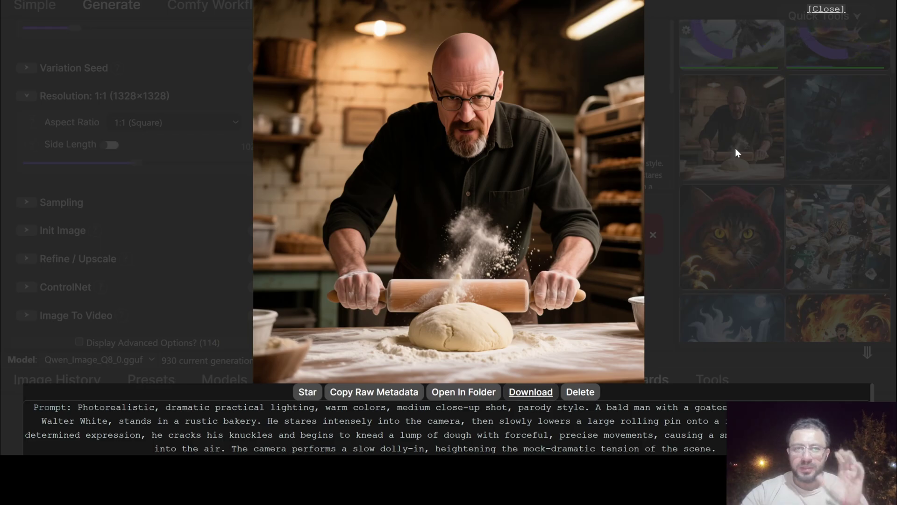
pyautogui.scroll(3, 607, 149)
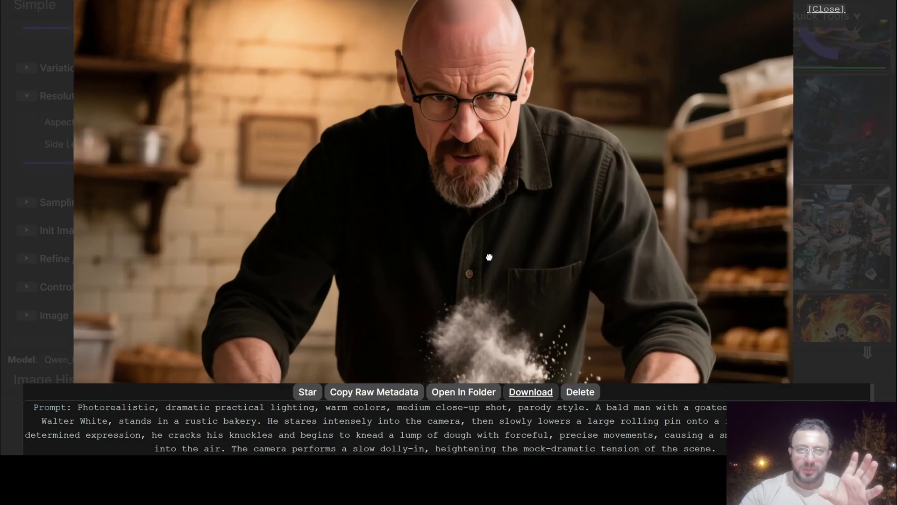
pyautogui.moveTo(514, 323); pyautogui.dragTo(514, 116)
pyautogui.scroll(-1, 514, 110)
pyautogui.click(827, 138)
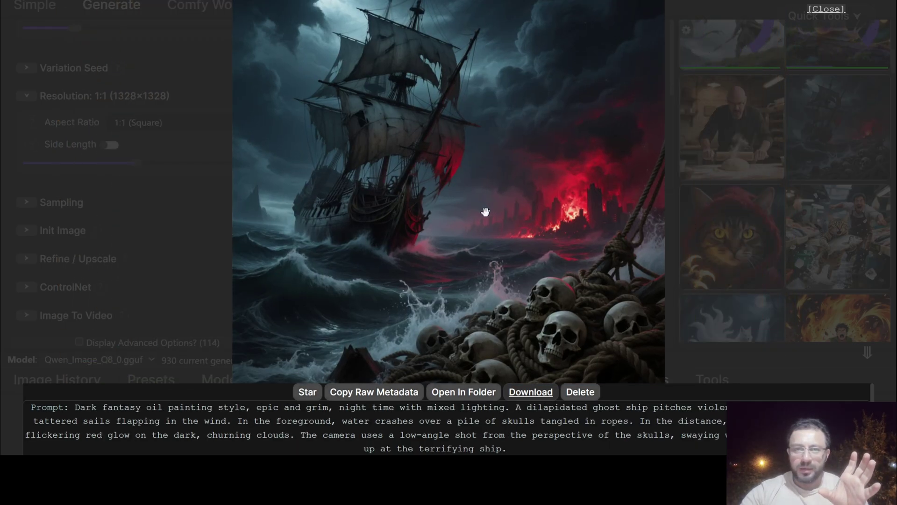
pyautogui.scroll(2, 524, 168)
pyautogui.scroll(1, 512, 257)
pyautogui.click(821, 140)
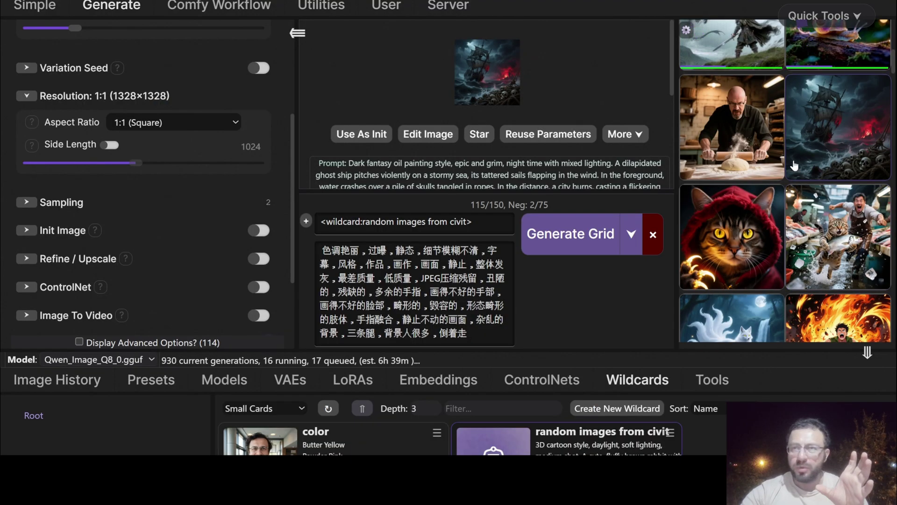
pyautogui.scroll(-2, 801, 241)
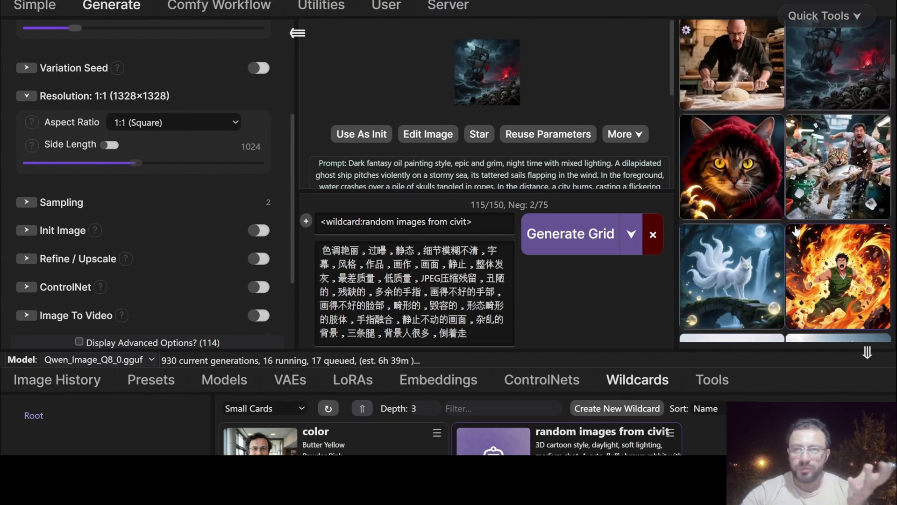
pyautogui.click(809, 280)
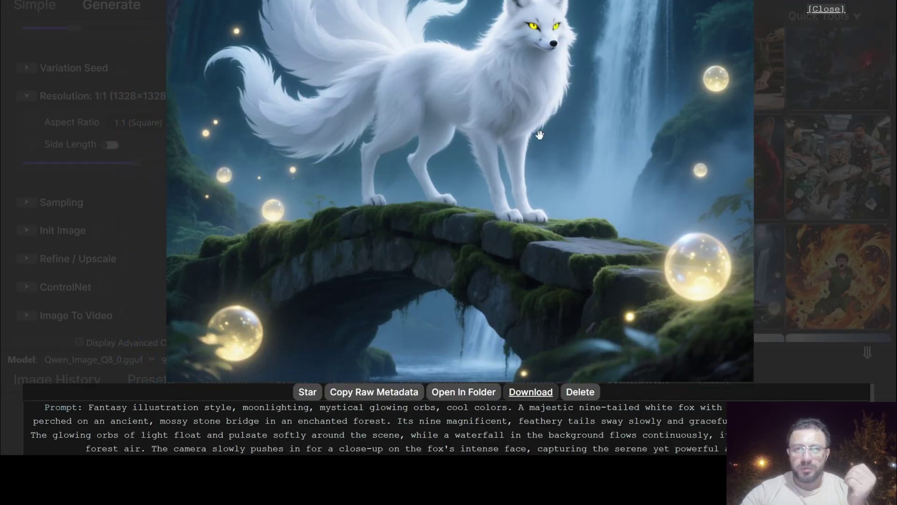
pyautogui.press('Left')
pyautogui.press('Left')
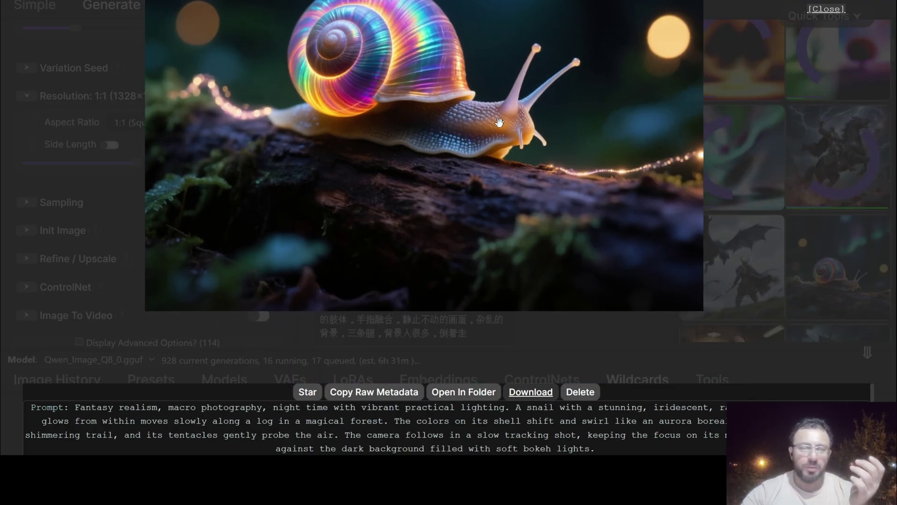
pyautogui.moveTo(509, 120); pyautogui.dragTo(537, 255)
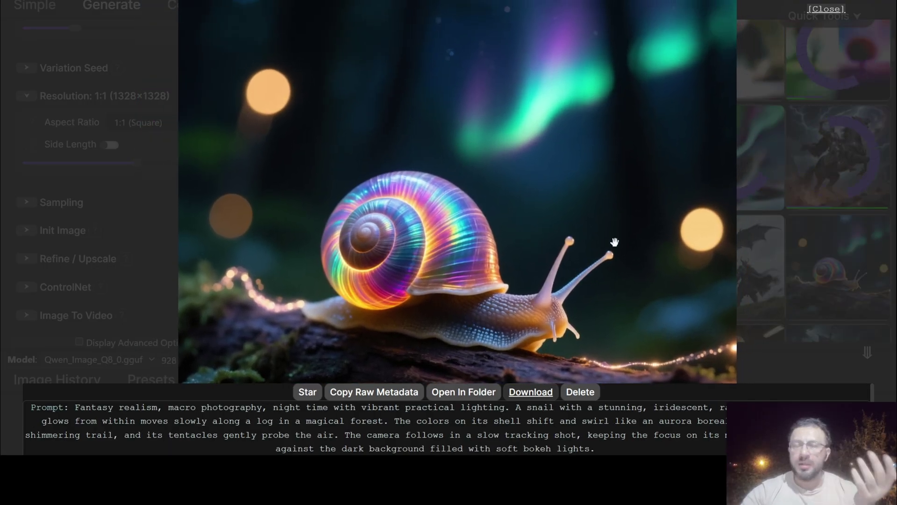
pyautogui.scroll(-2, 561, 205)
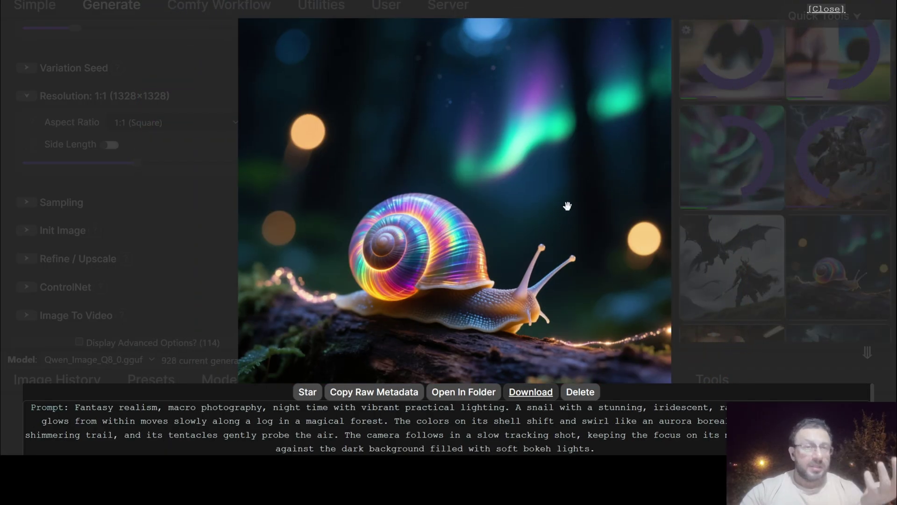
# Close the current image and view the Viking and dragon result full size
pyautogui.click(829, 174)
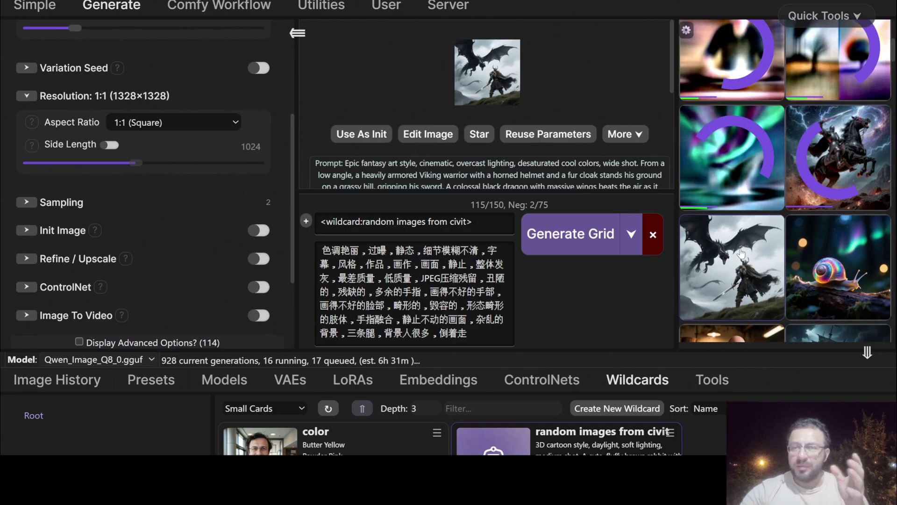
pyautogui.scroll(-2, 187, 110)
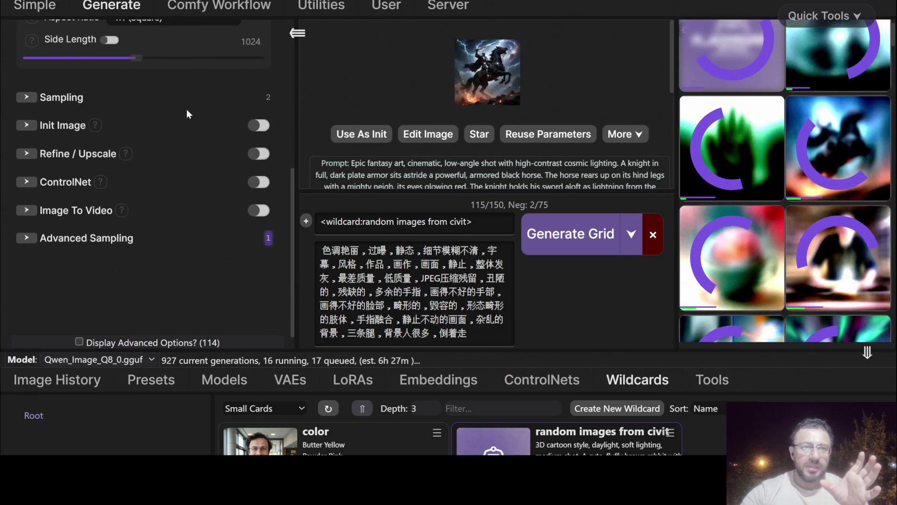
pyautogui.scroll(5, 187, 112)
pyautogui.scroll(1, 187, 114)
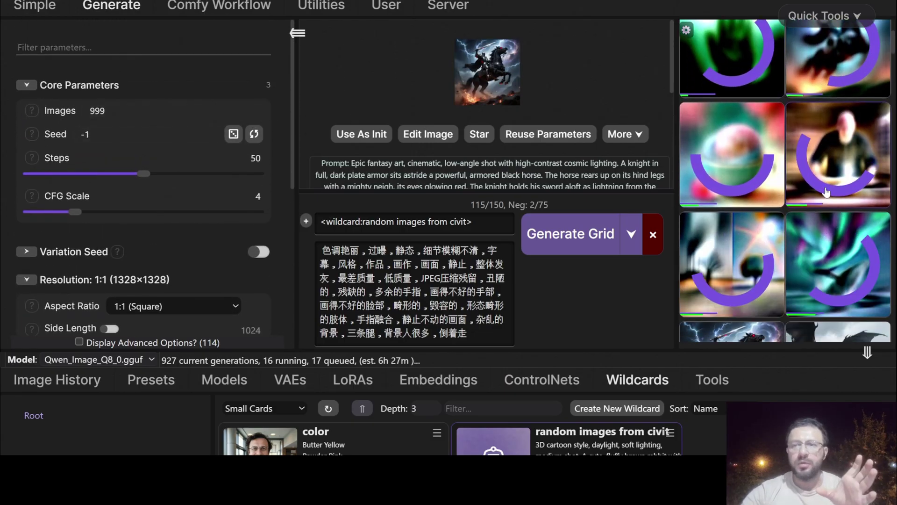
pyautogui.click(825, 193)
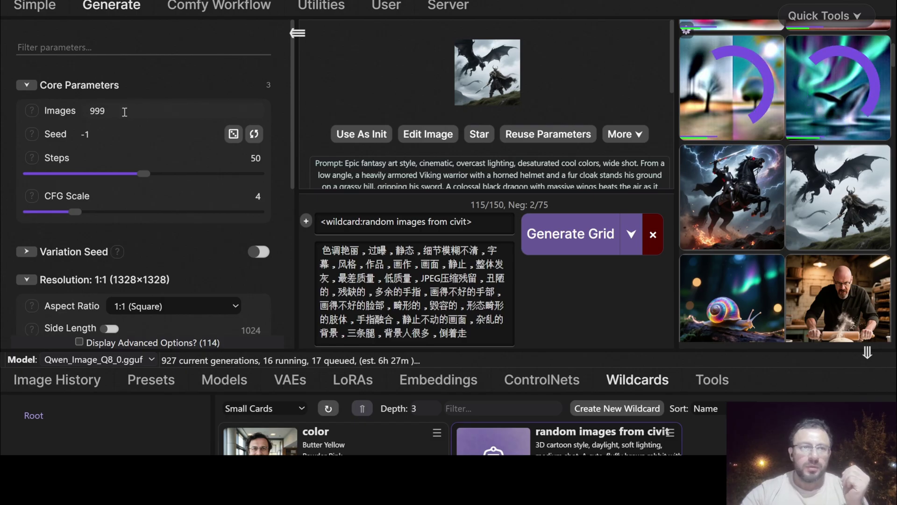
# Check the 999 Images count and turn off the Grid Generator tool
pyautogui.click(124, 112)
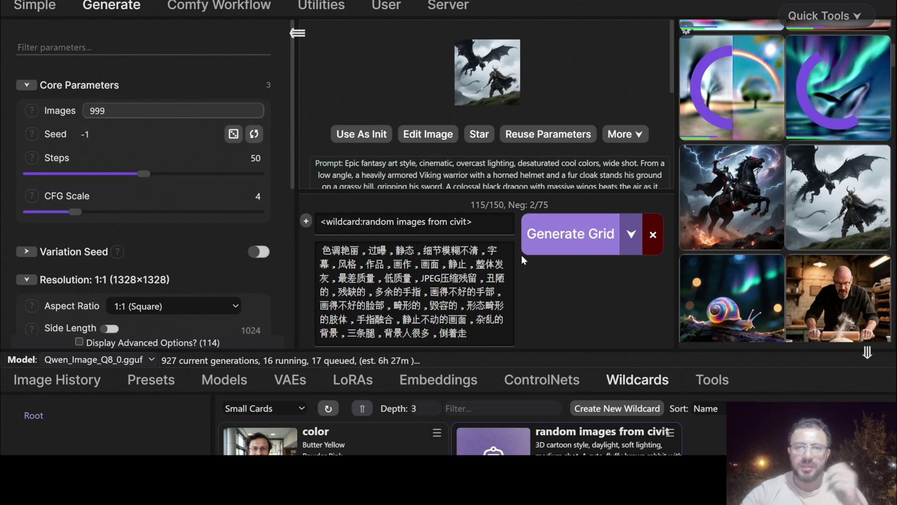
pyautogui.click(712, 379)
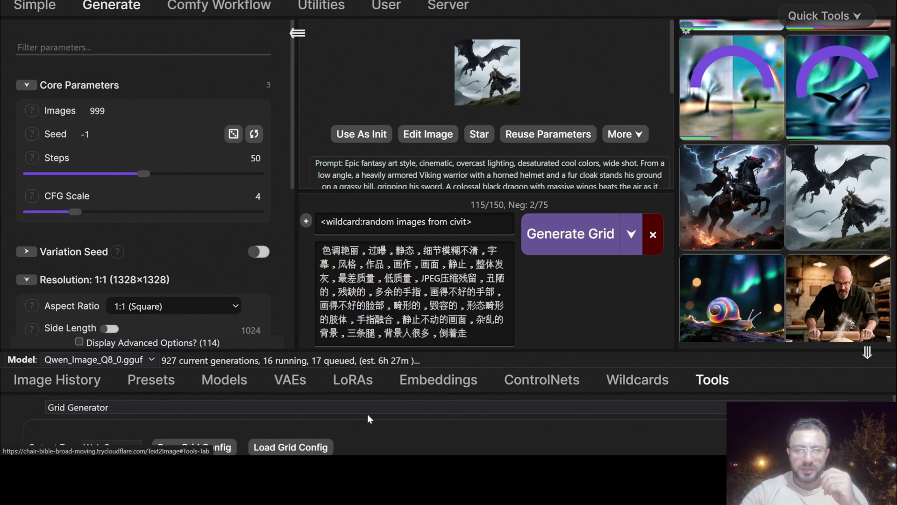
pyautogui.click(368, 418)
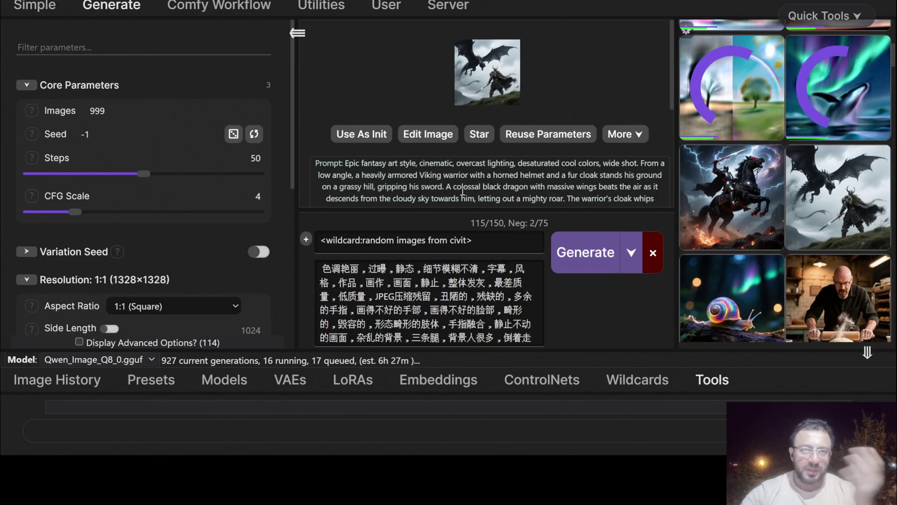